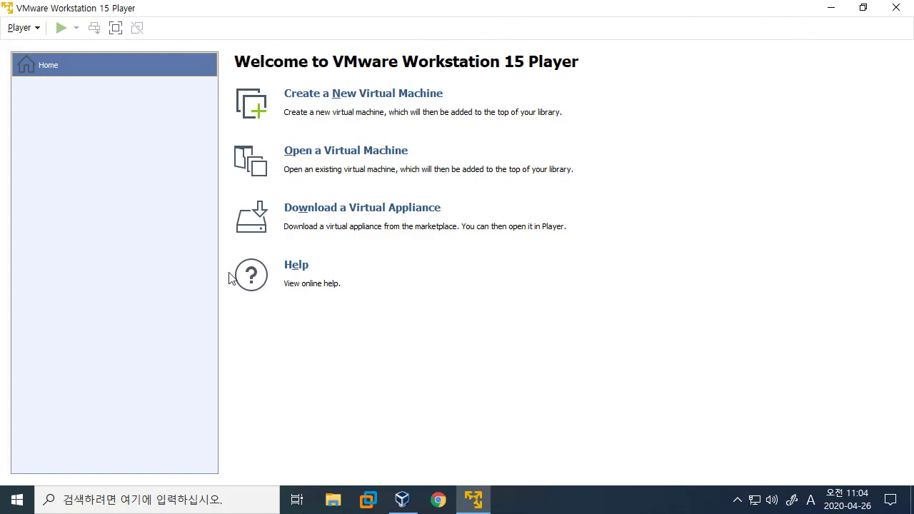
Bring up Chrome with a new Google tab over the VMware Player home screen.
left_click(436, 501)
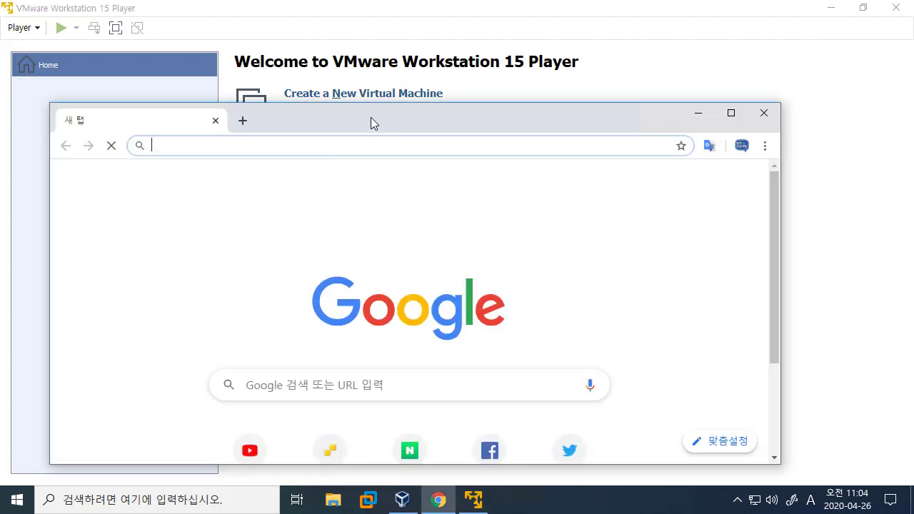
Search Google for 'windows 2016 server download' and open the Evaluation Center result in a new tab.
double_click(372, 116)
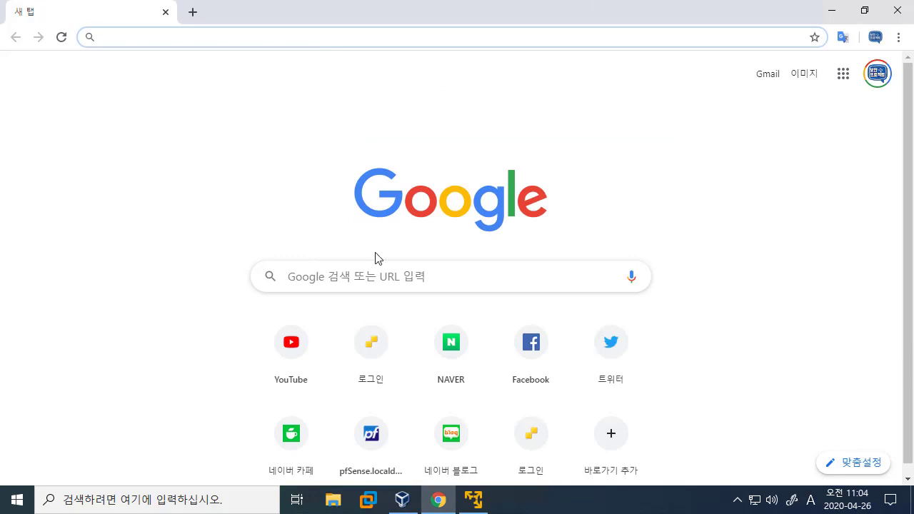
left_click(457, 273)
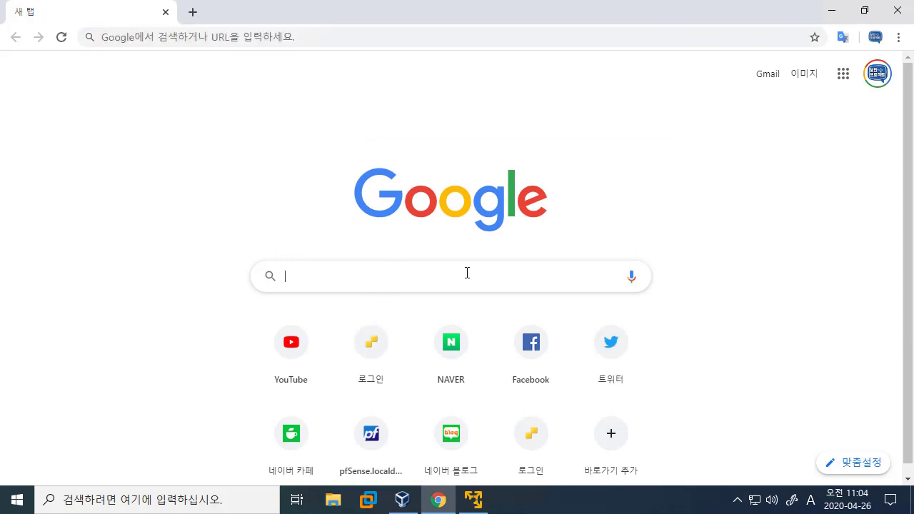
type("window")
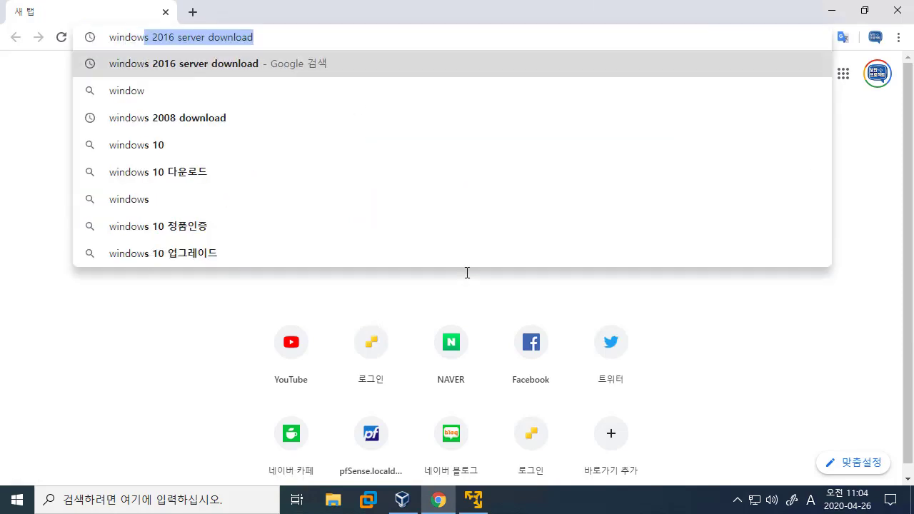
key("Return")
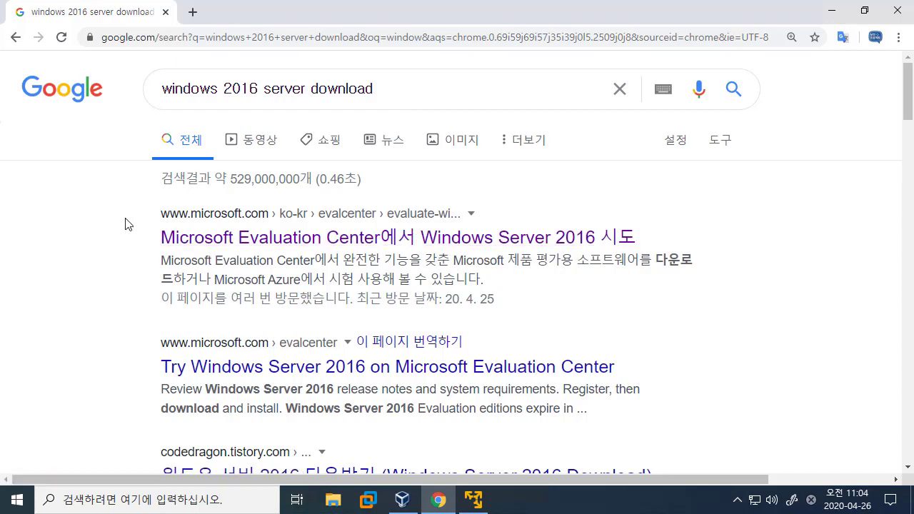
scroll(179, 207, "down", 1)
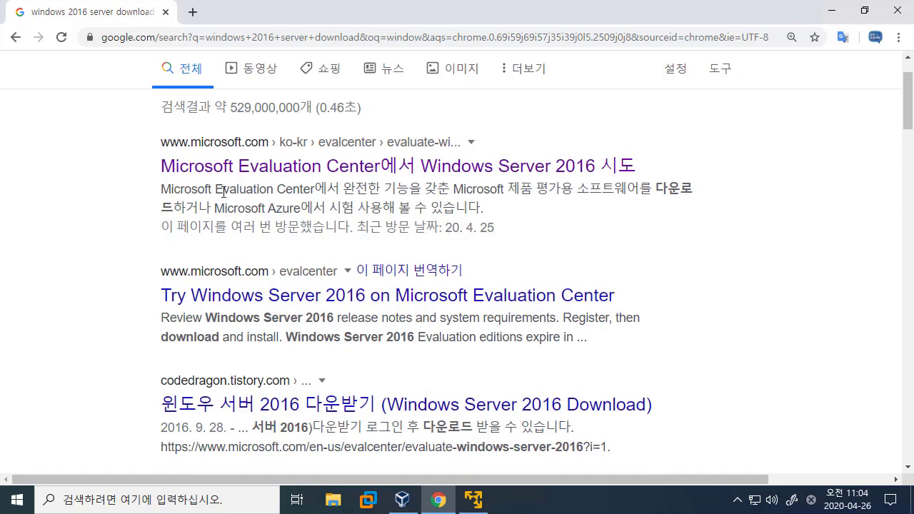
left_click(232, 180)
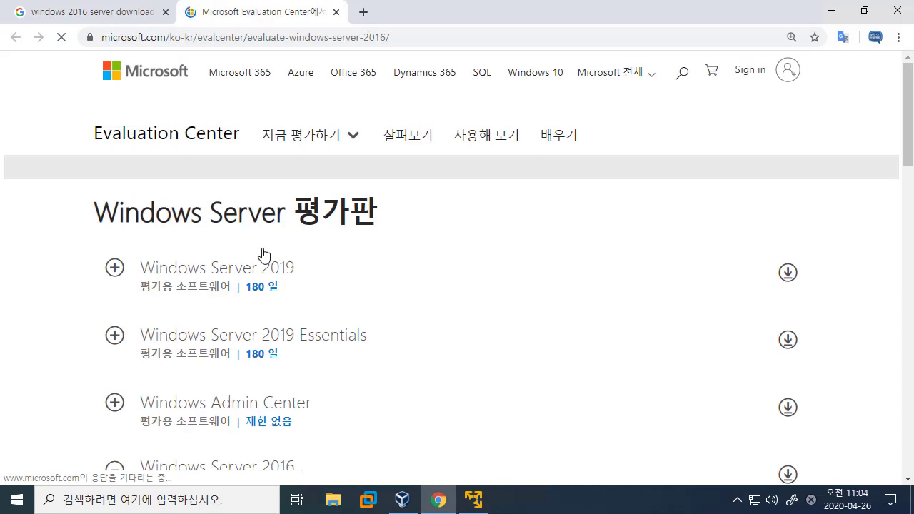
Select the ISO format for Windows Server 2016, agree with 동의함, and view the registration form.
scroll(288, 161, "up", 3)
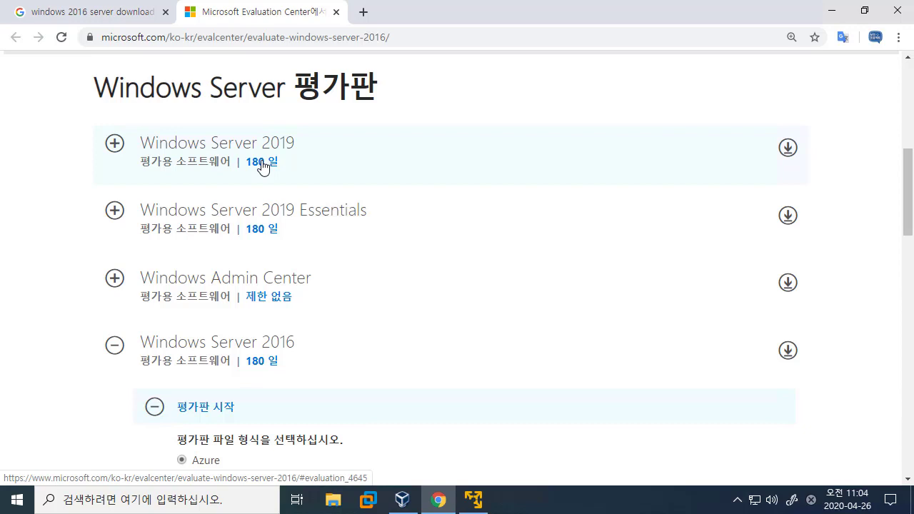
scroll(262, 166, "down", 2)
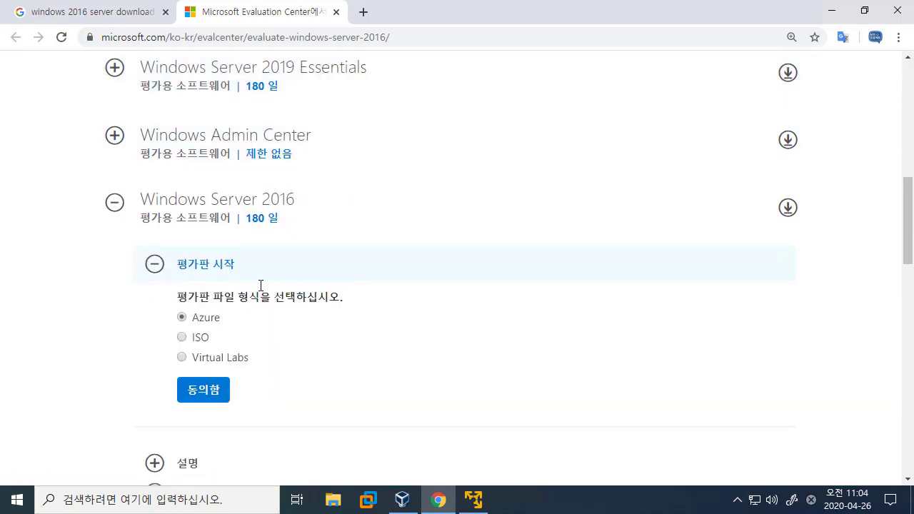
scroll(287, 227, "down", 1)
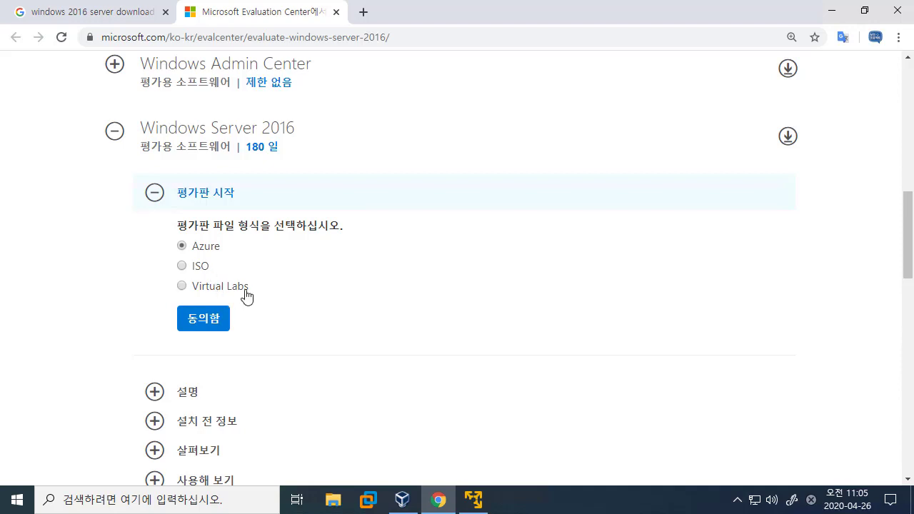
left_click(194, 267)
left_click(223, 326)
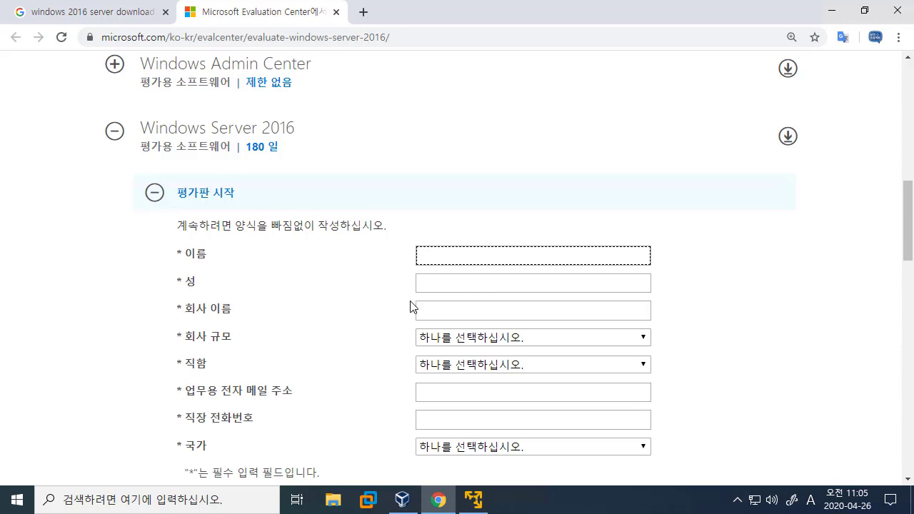
scroll(408, 295, "down", 2)
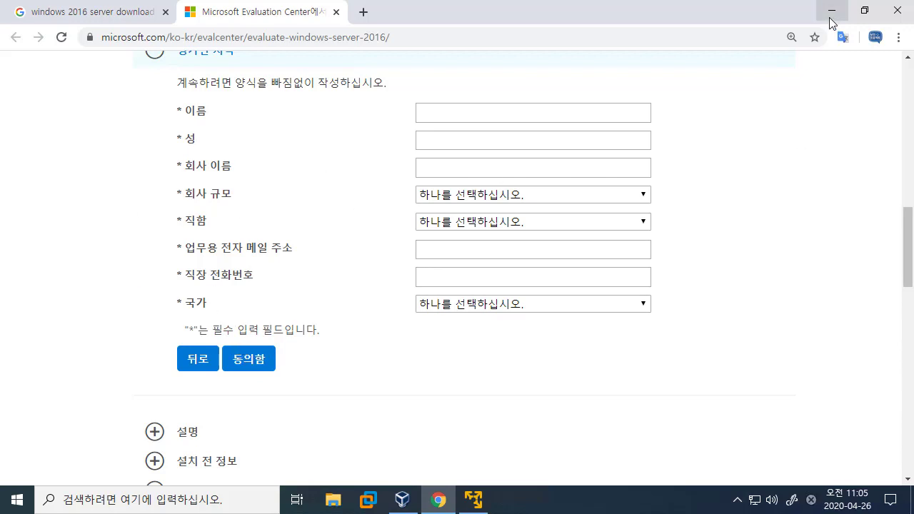
left_click(338, 504)
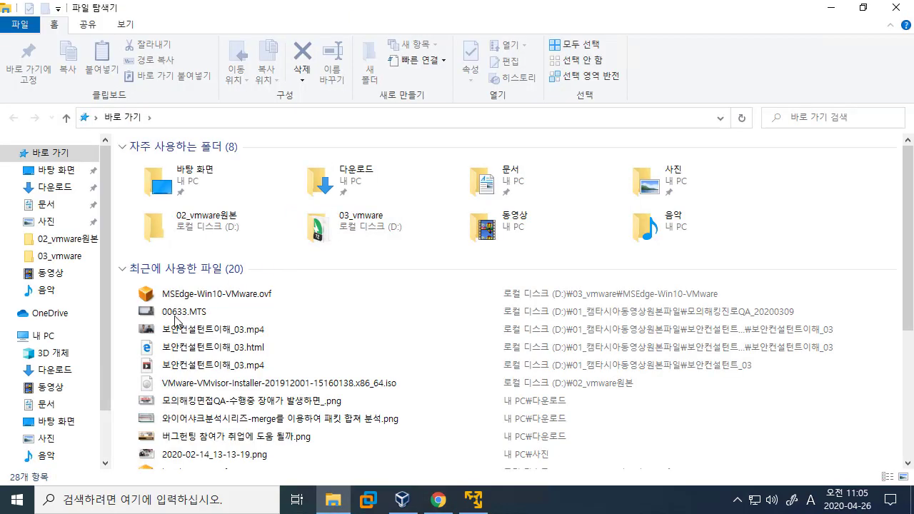
Find the Windows Server 2016 evaluation ISO in D:\02_vmware원본, then return to VMware Player.
scroll(99, 369, "down", 1)
scroll(99, 369, "down", 2)
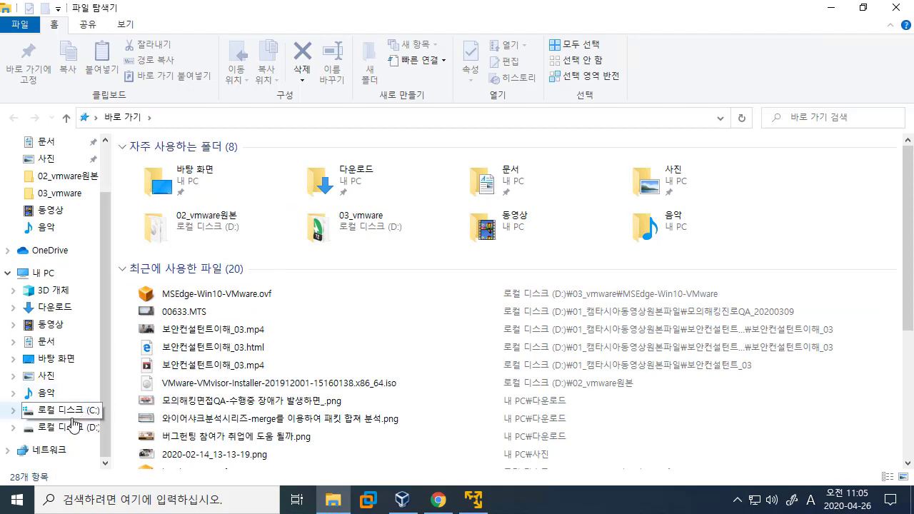
left_click(85, 426)
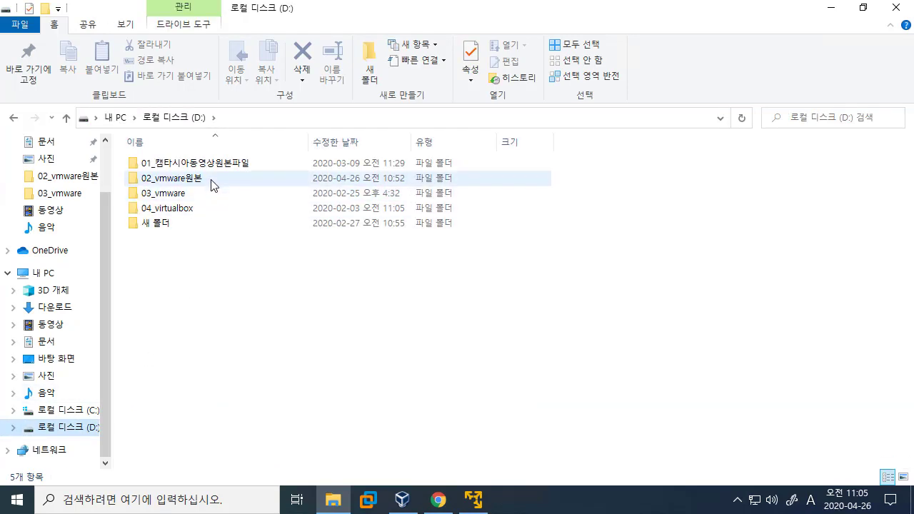
double_click(214, 180)
scroll(281, 238, "down", 1)
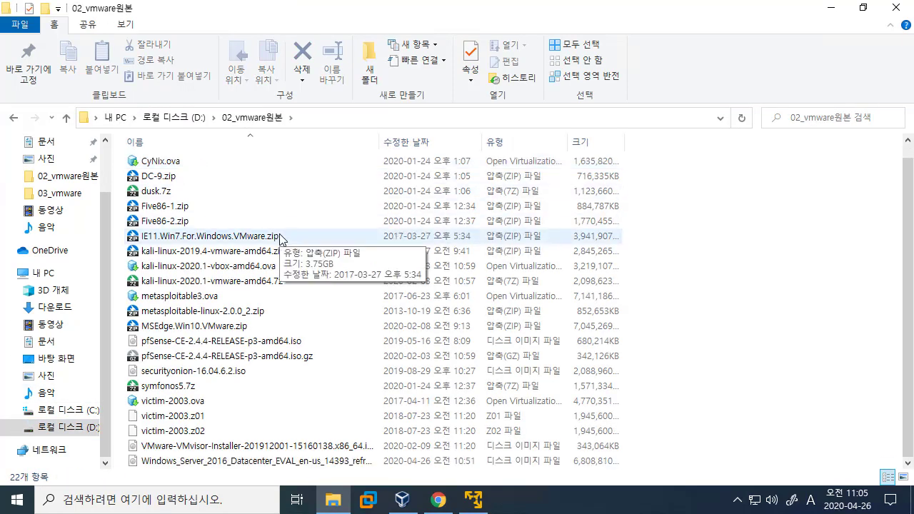
left_click(215, 468)
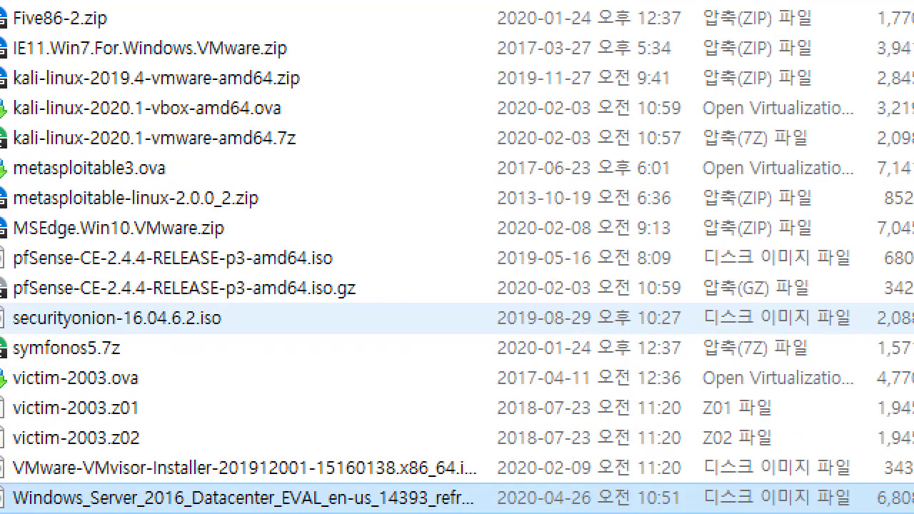
mouse_move(28, 391)
left_mouse_down()
mouse_move(417, 452)
mouse_move(600, 437)
left_mouse_up()
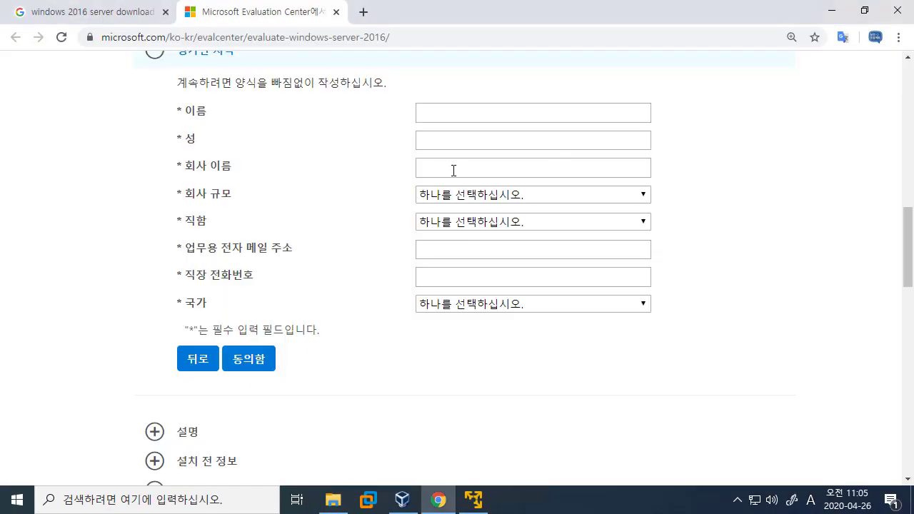
left_click(831, 11)
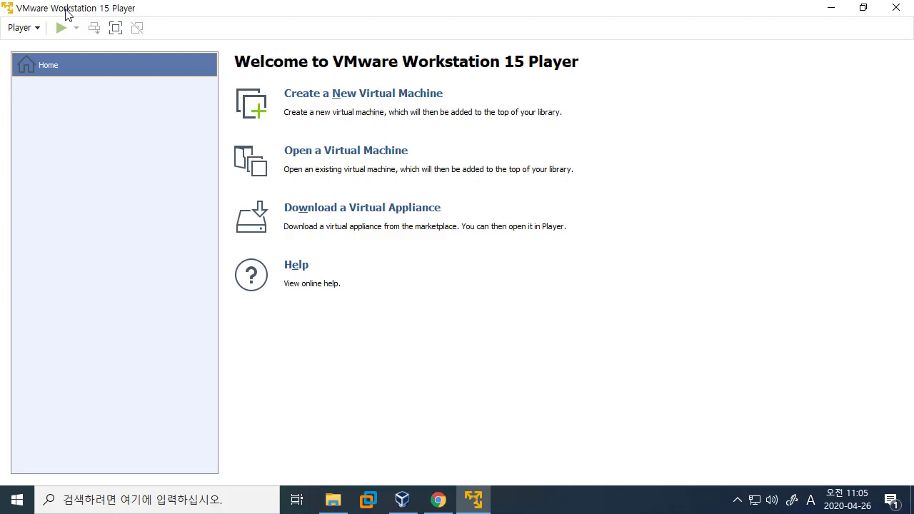
Launch the New Virtual Machine Wizard from Player > File > New Virtual Machine.
left_click(24, 28)
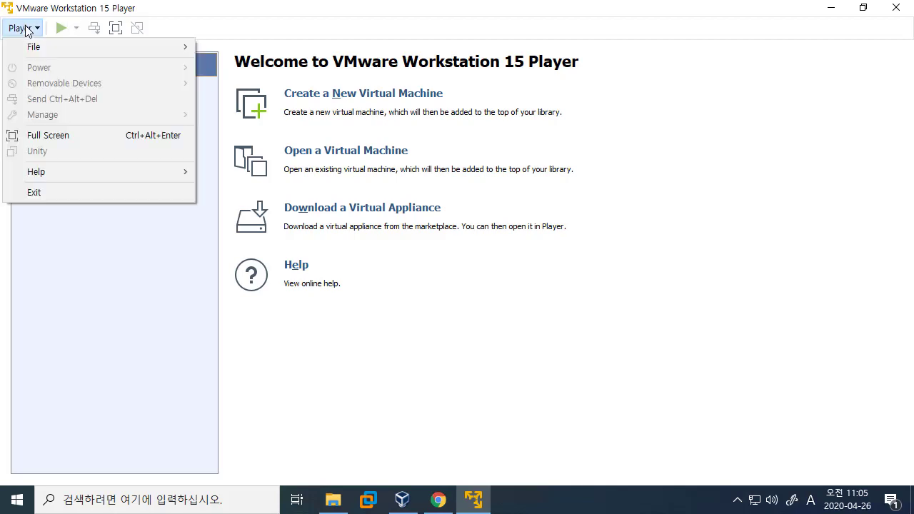
mouse_move(86, 47)
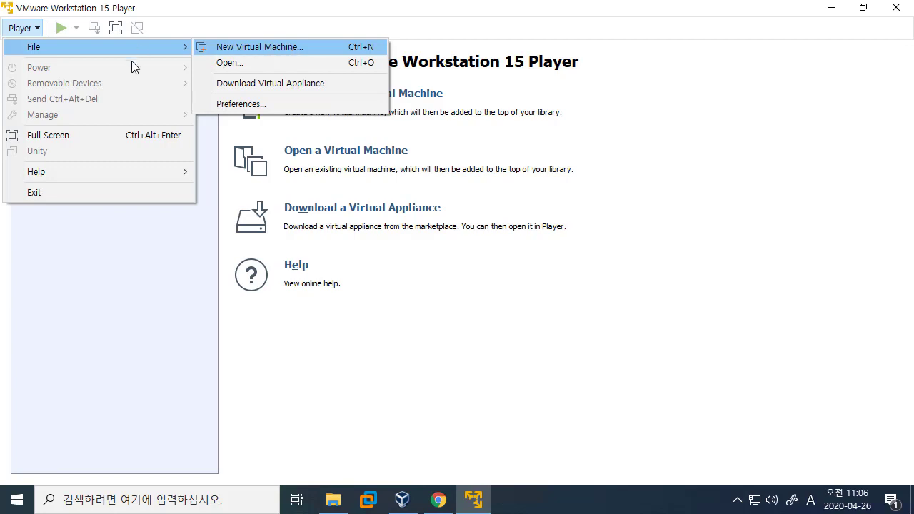
mouse_move(157, 48)
left_click(267, 46)
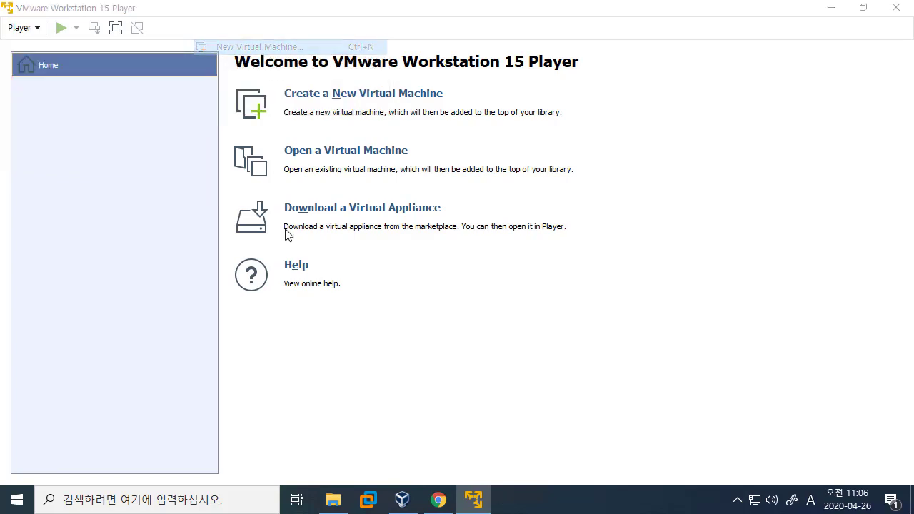
left_click_drag(425, 98, 340, 94)
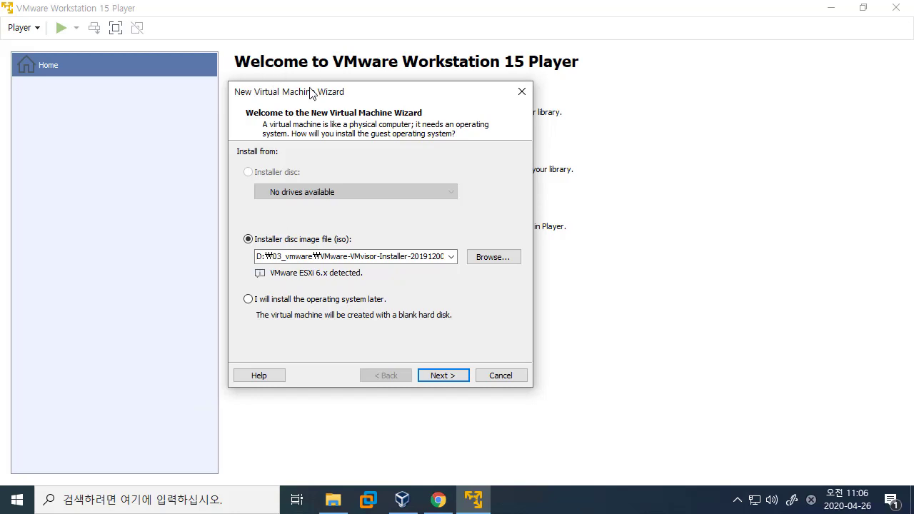
Choose 'I will install the operating system later' in the wizard's Welcome page.
left_click_drag(311, 93, 298, 76)
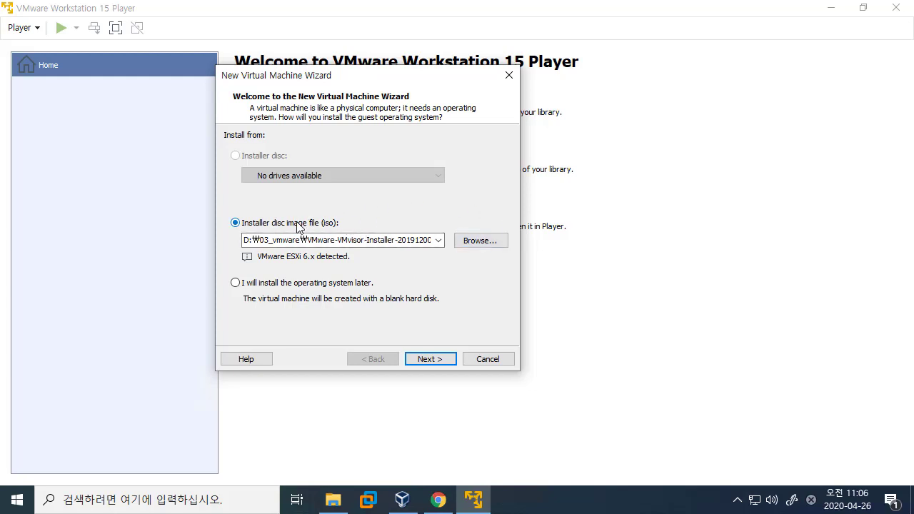
left_click(245, 284)
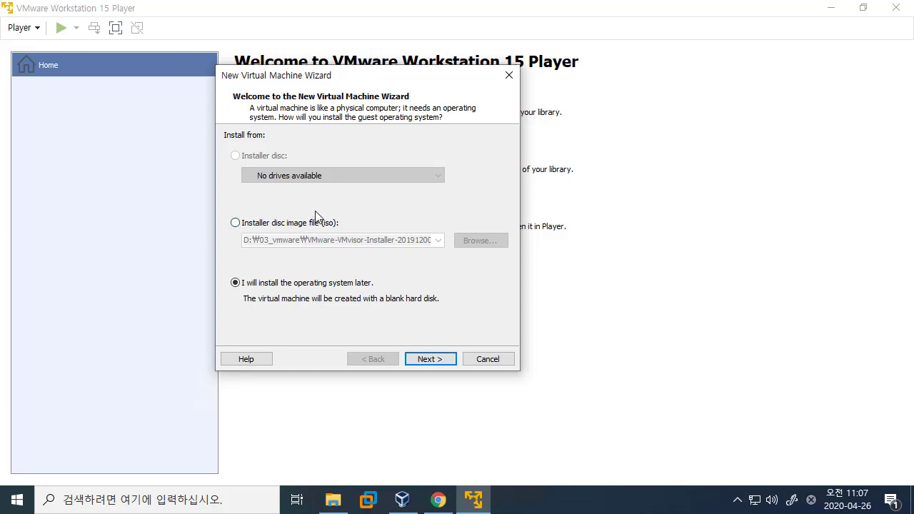
Set the guest OS to Microsoft Windows, version Windows Server 2016, and continue.
left_click(444, 358)
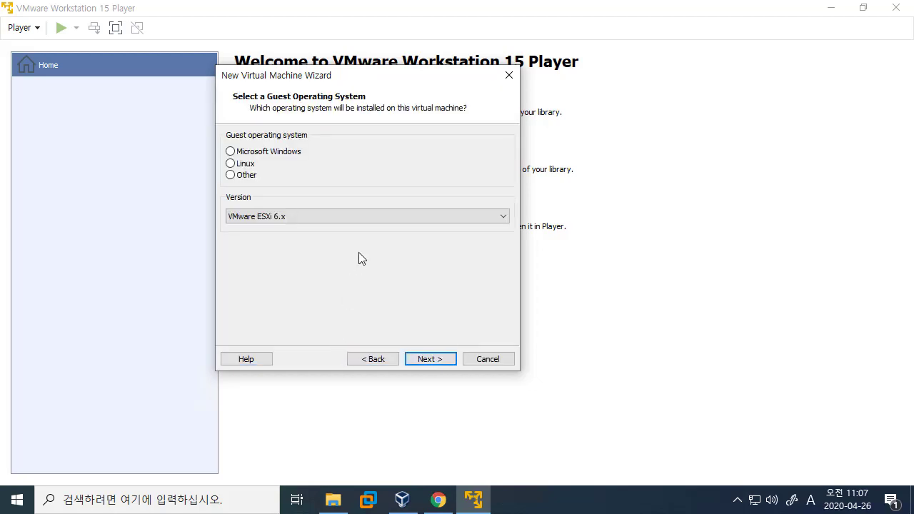
left_click(279, 155)
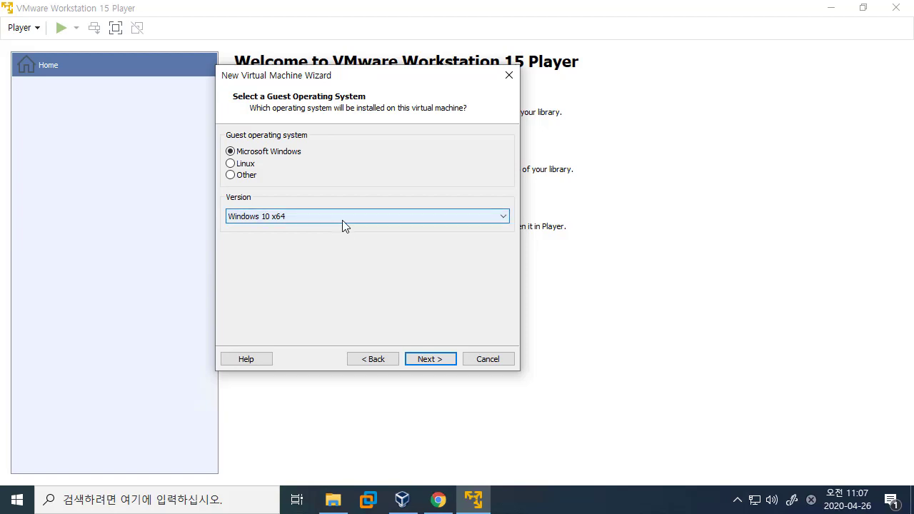
left_click(343, 221)
scroll(297, 305, "down", 1)
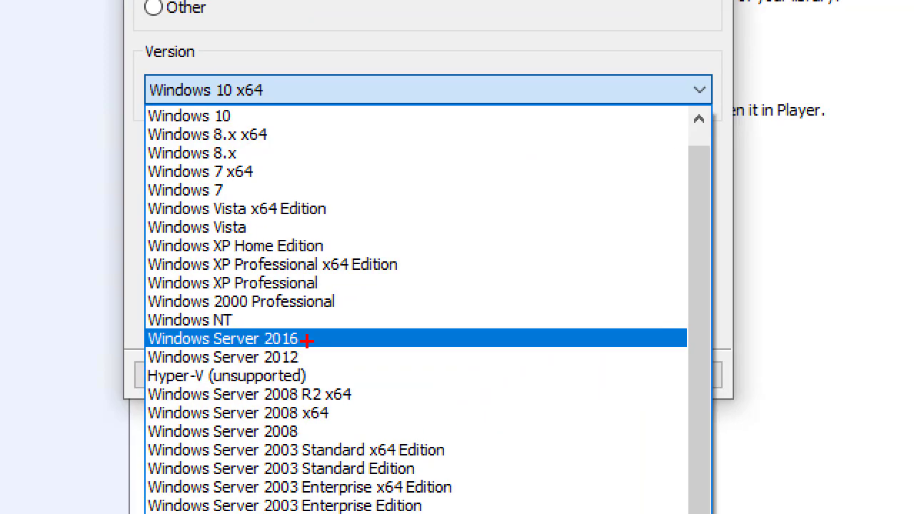
left_click_drag(220, 334, 321, 356)
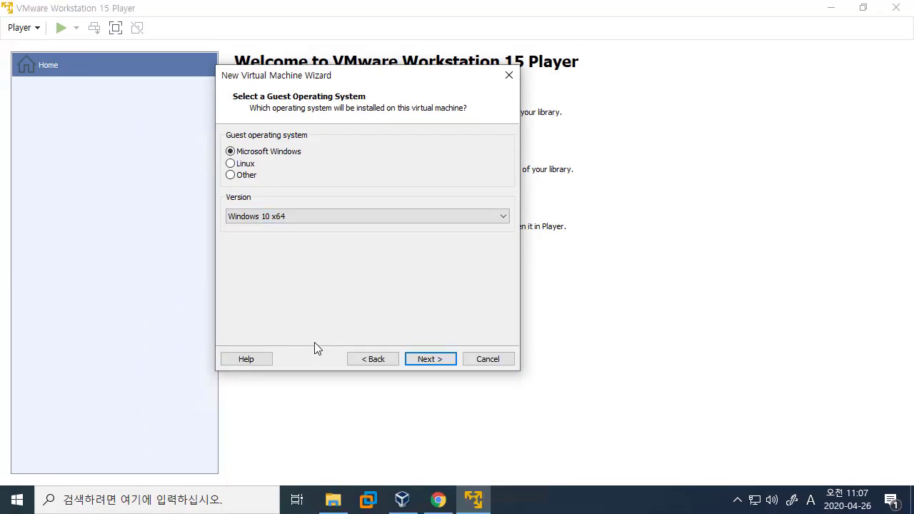
left_click(326, 98)
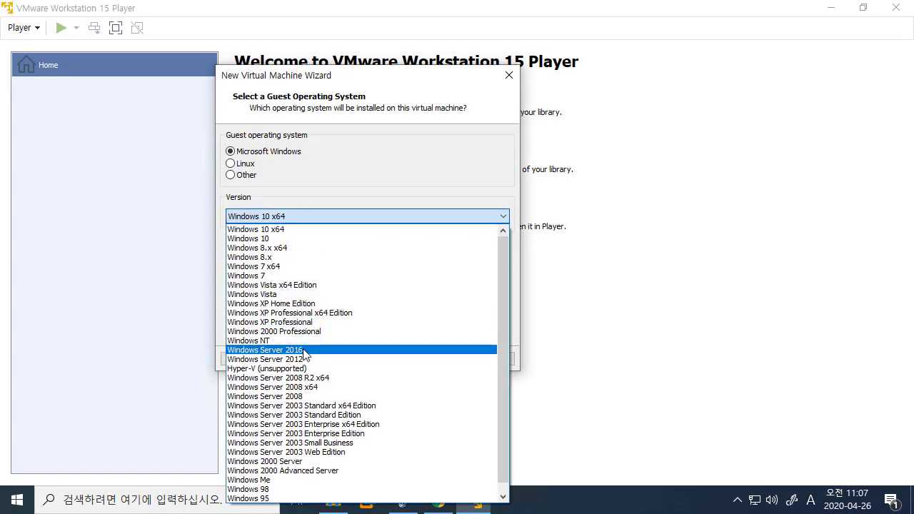
left_click(306, 350)
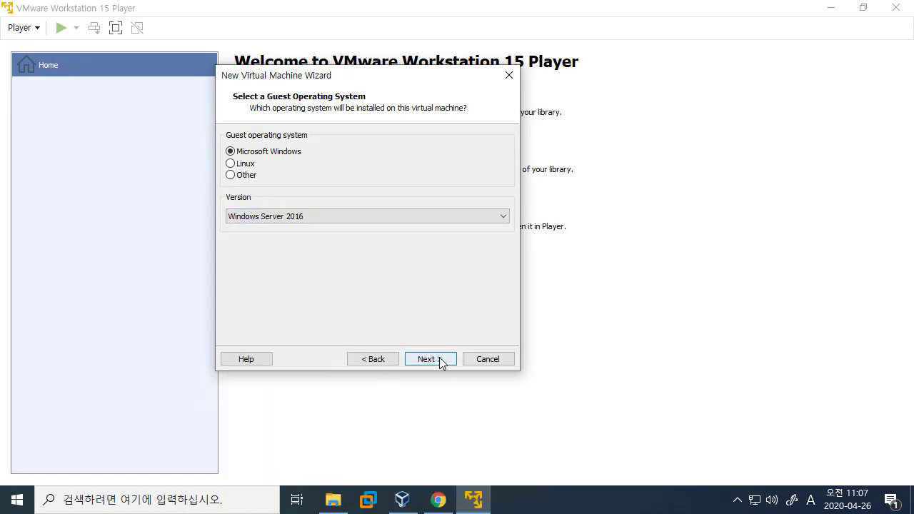
left_click(430, 358)
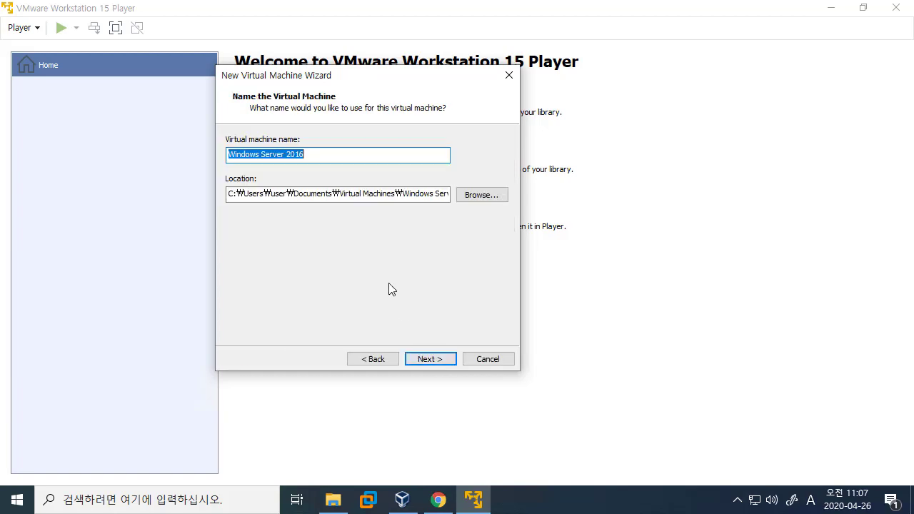
Look over the default Location path, then switch to File Explorer.
left_click(370, 193)
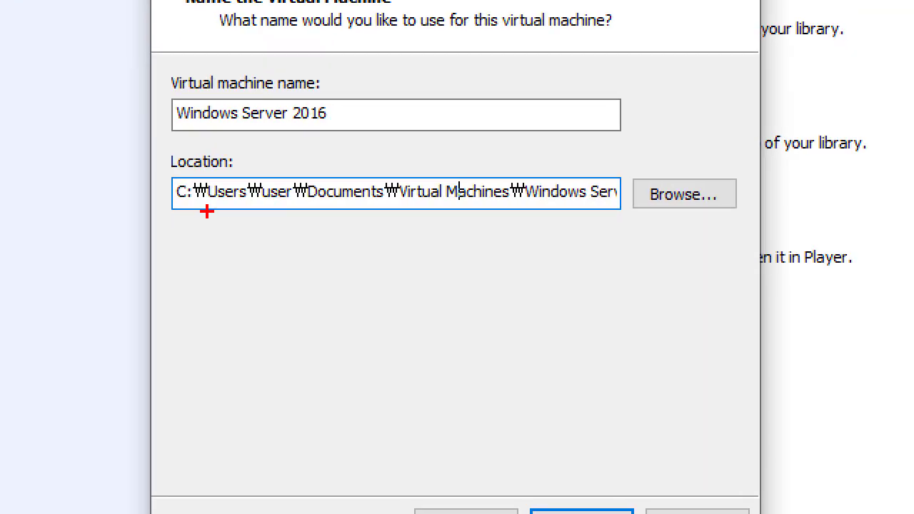
mouse_move(309, 208)
left_mouse_down()
mouse_move(274, 226)
mouse_move(314, 201)
mouse_move(303, 221)
left_mouse_up()
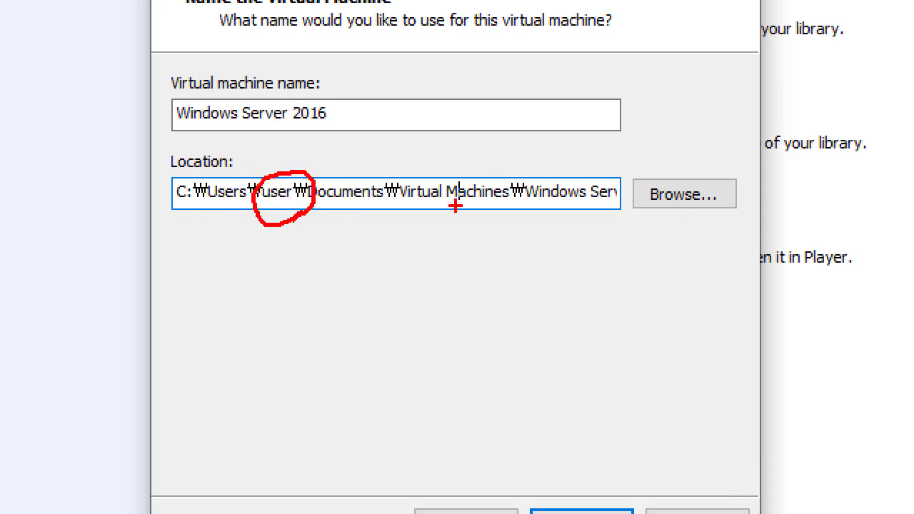
left_click_drag(403, 207, 622, 210)
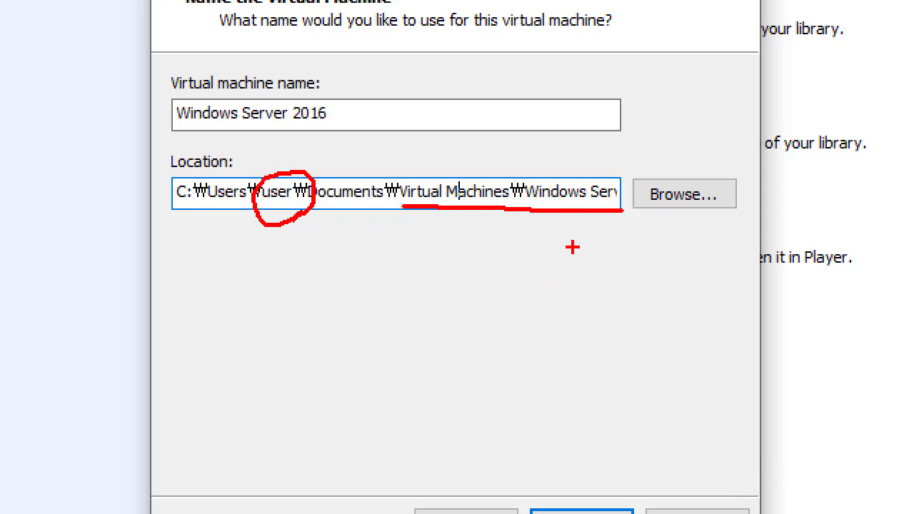
key("Escape")
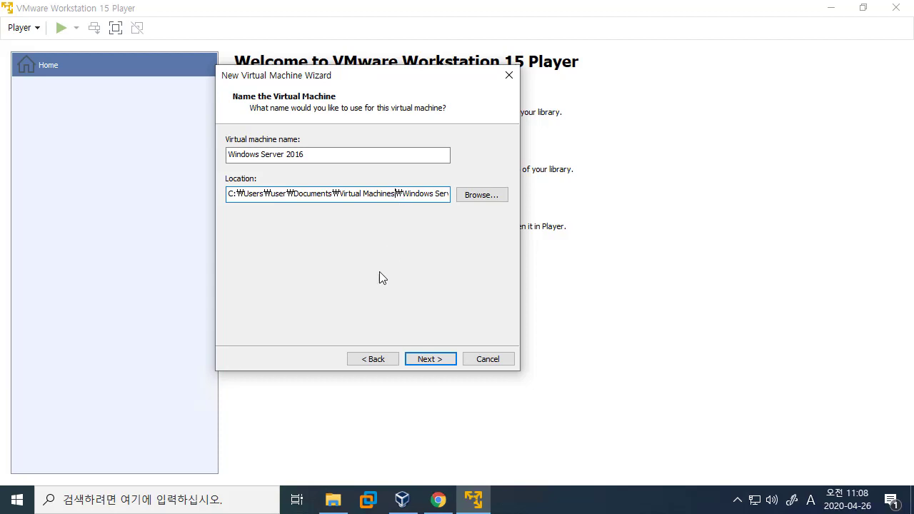
left_click(333, 500)
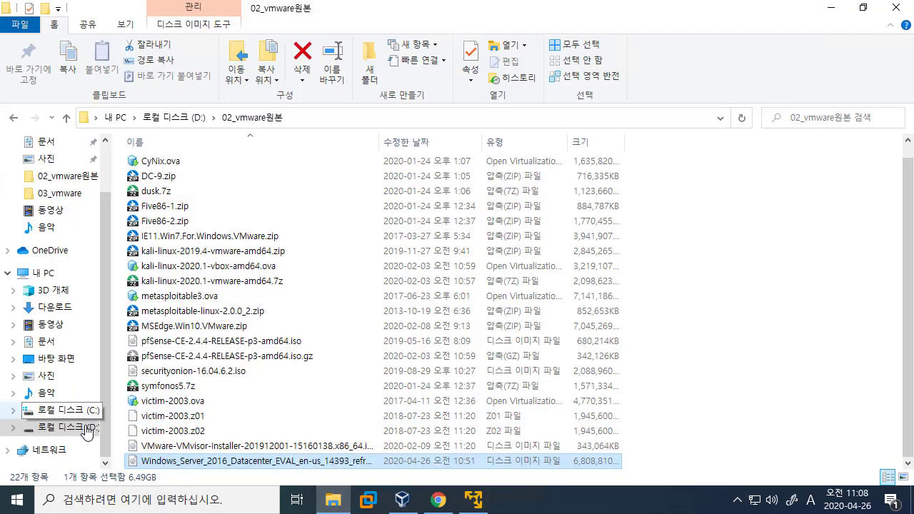
Copy the D:₩03_vmware folder path from File Explorer and select the wizard's old Location path.
left_click(85, 427)
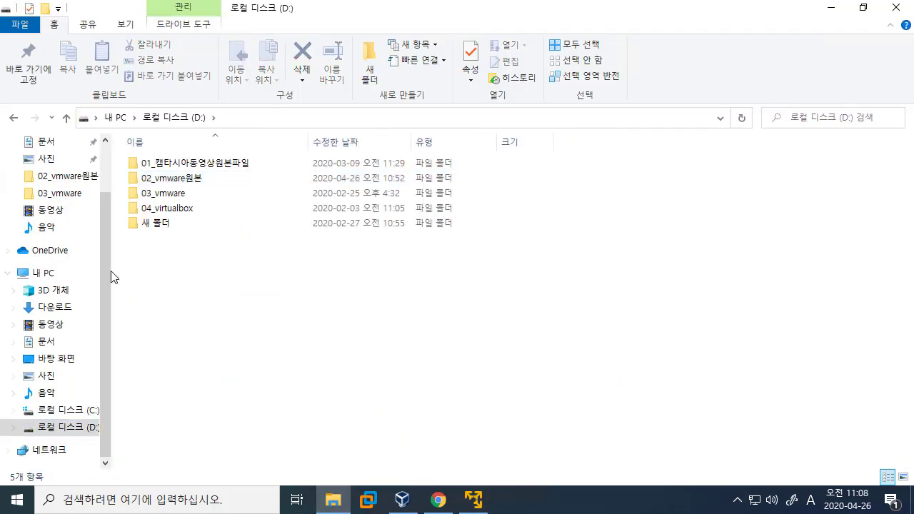
left_click_drag(113, 269, 147, 270)
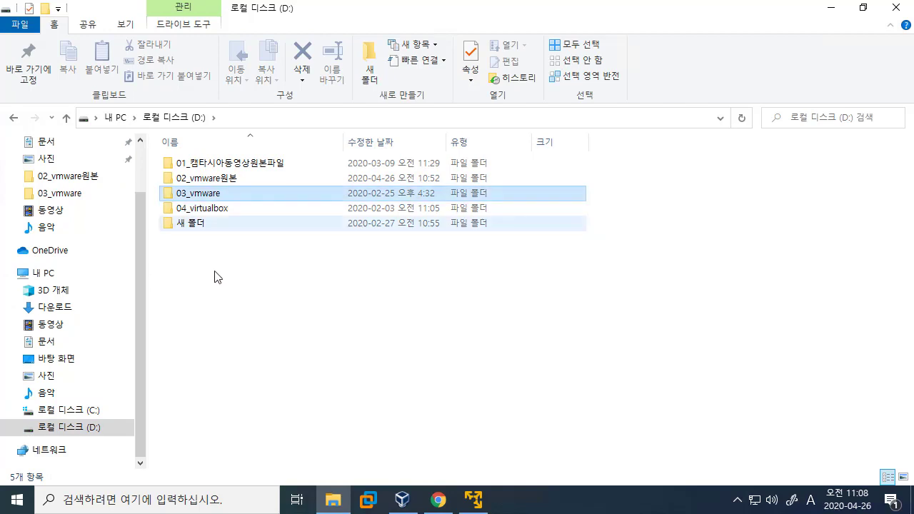
left_click(214, 200)
double_click(214, 199)
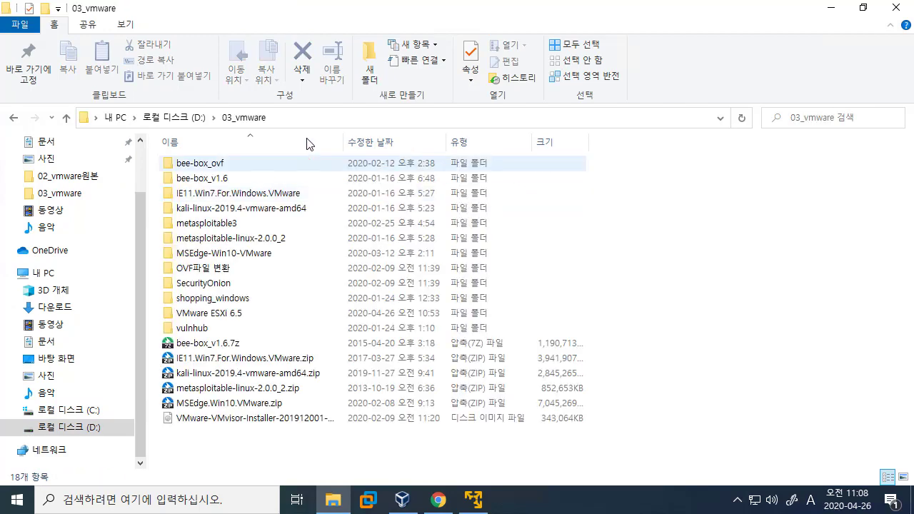
left_click(323, 120)
key("ctrl+c")
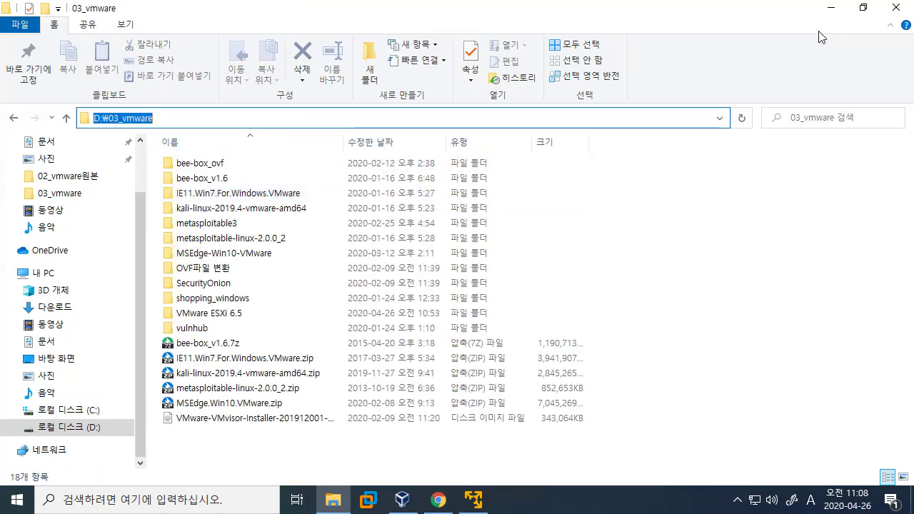
left_click(828, 8)
left_click(324, 193)
key("ctrl+a")
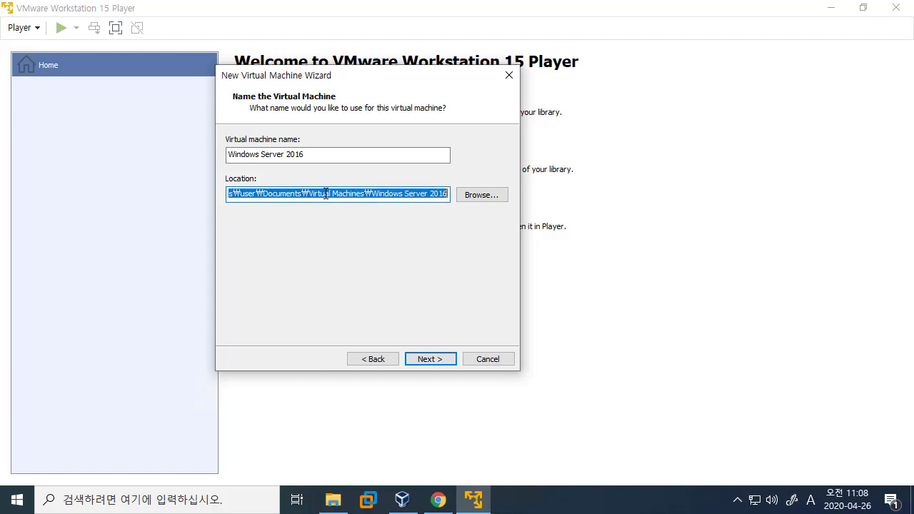
Set the storage Location to D:₩03_vmware₩Windows Server 2016₩.
key("ctrl+v")
left_click(323, 154)
key("ctrl+c")
left_click(351, 197)
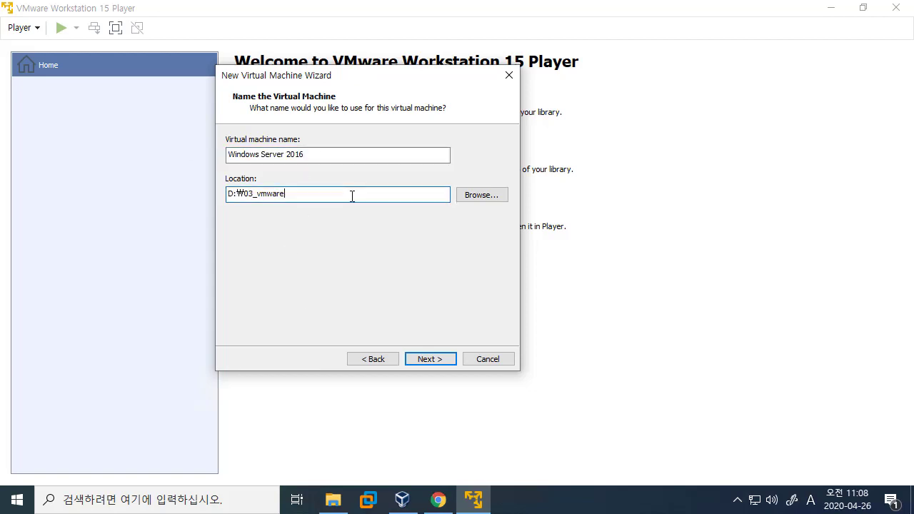
type("\\")
key("ctrl+v")
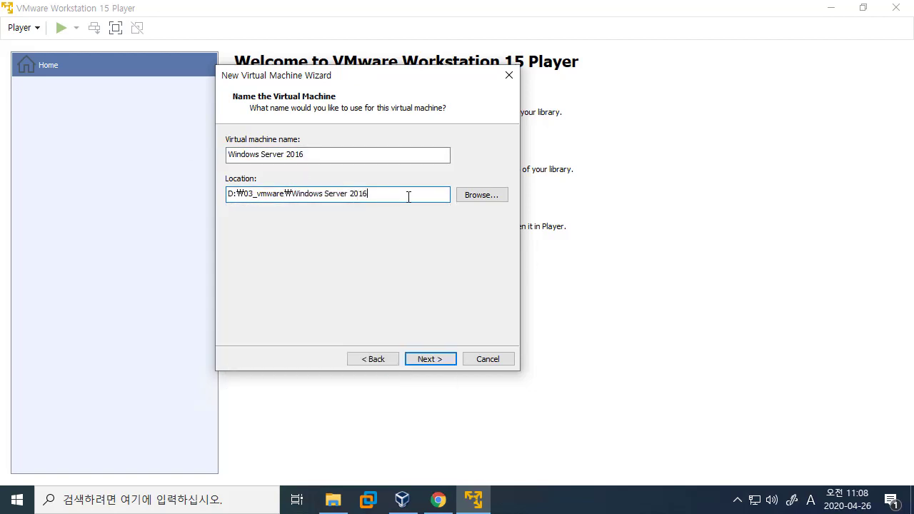
type("\\")
left_click_drag(408, 197, 180, 199)
left_click(414, 196)
left_click_drag(369, 194, 293, 193)
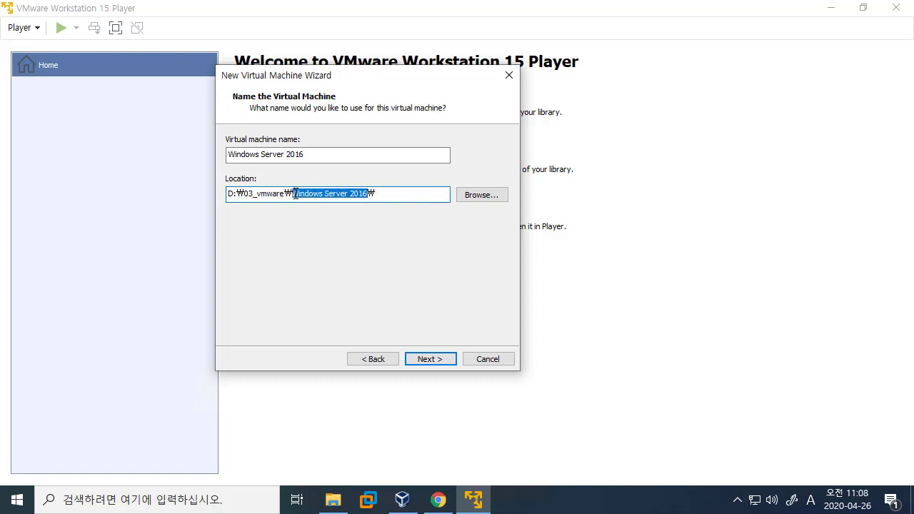
left_click(311, 156)
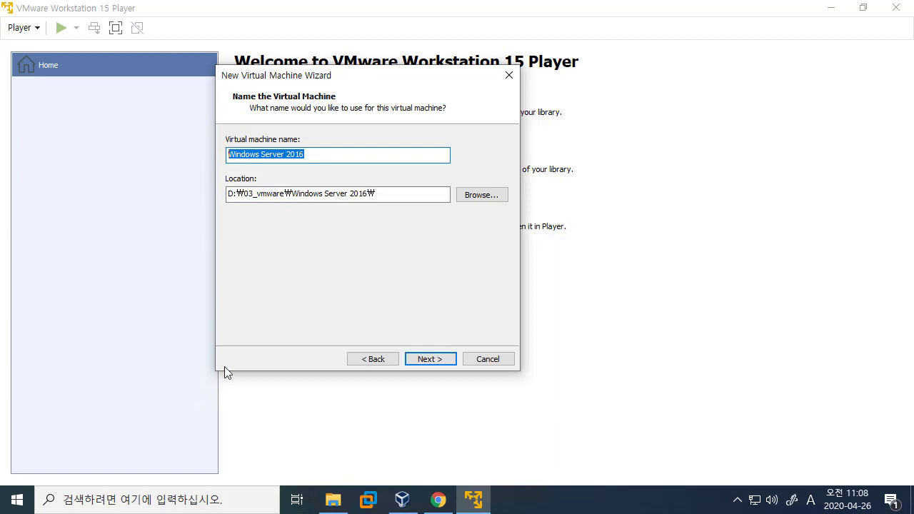
left_click(333, 500)
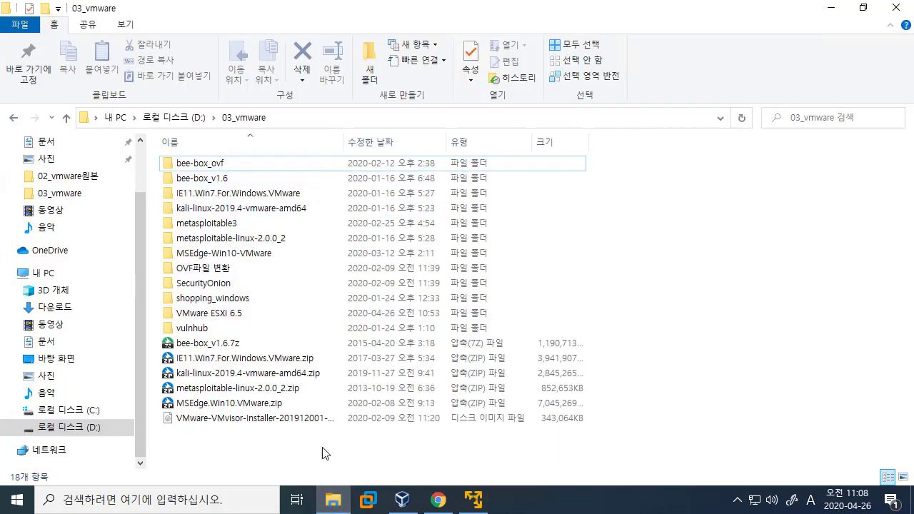
left_click(831, 9)
left_click(359, 193)
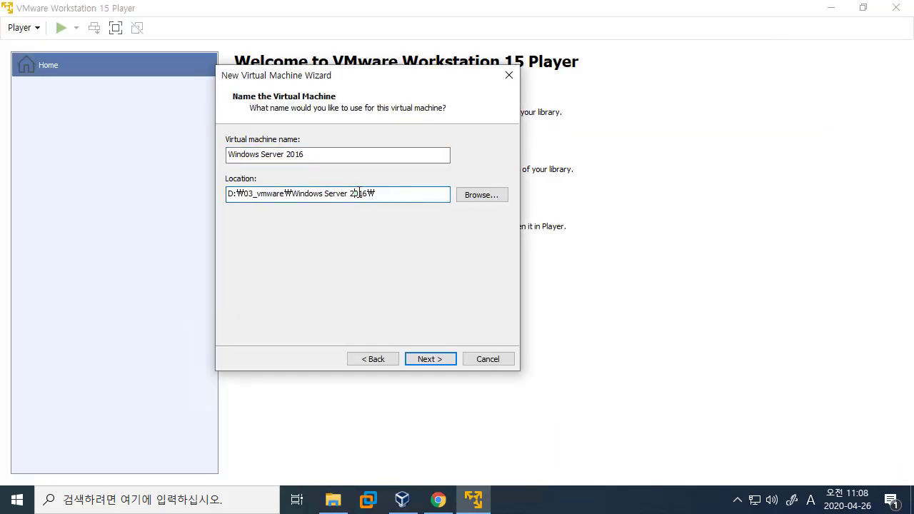
left_click_drag(359, 193, 177, 191)
Rename the virtual machine to Windows Server 2016_Client01.
left_click_drag(345, 155, 220, 154)
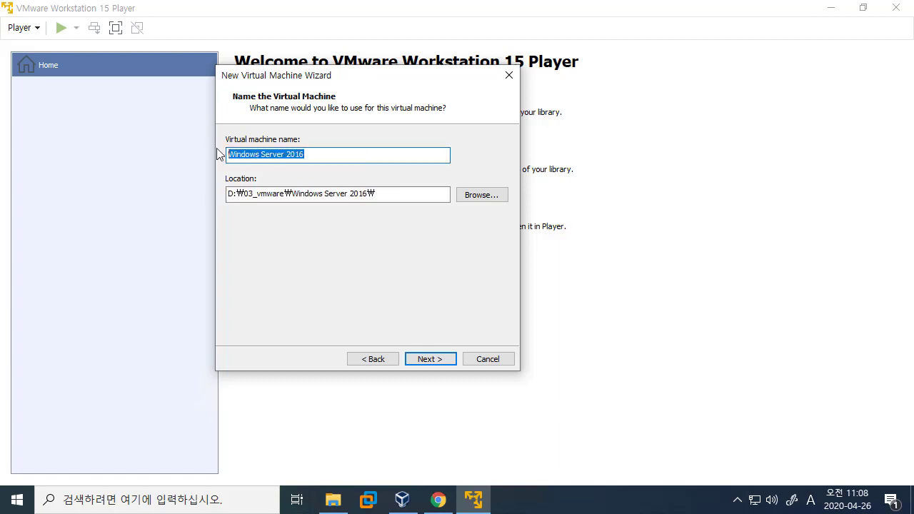
left_click(404, 194)
left_click(367, 154)
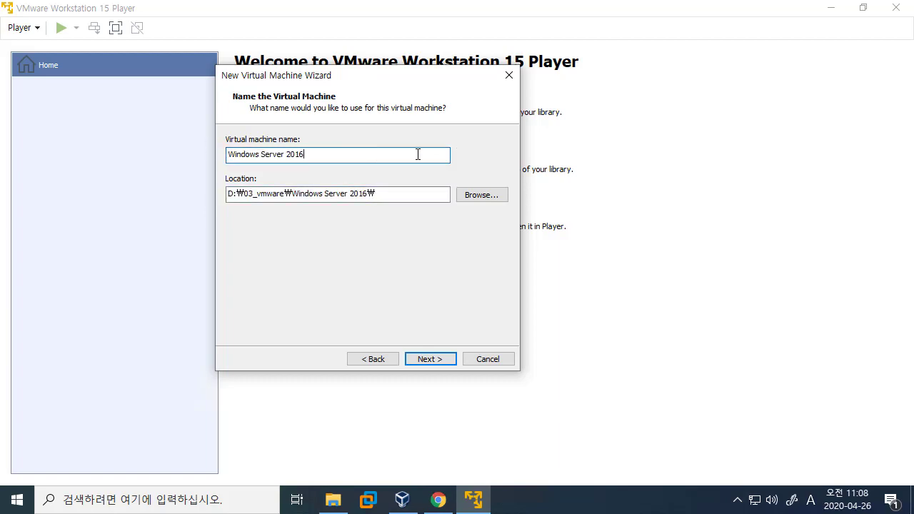
type("_AD")
key("BackSpace")
key("BackSpace")
type("AD")
key("BackSpace")
key("BackSpace")
type("Client01")
Review the name Windows Server 2016_Client01 by highlighting it several times.
key("ctrl+a")
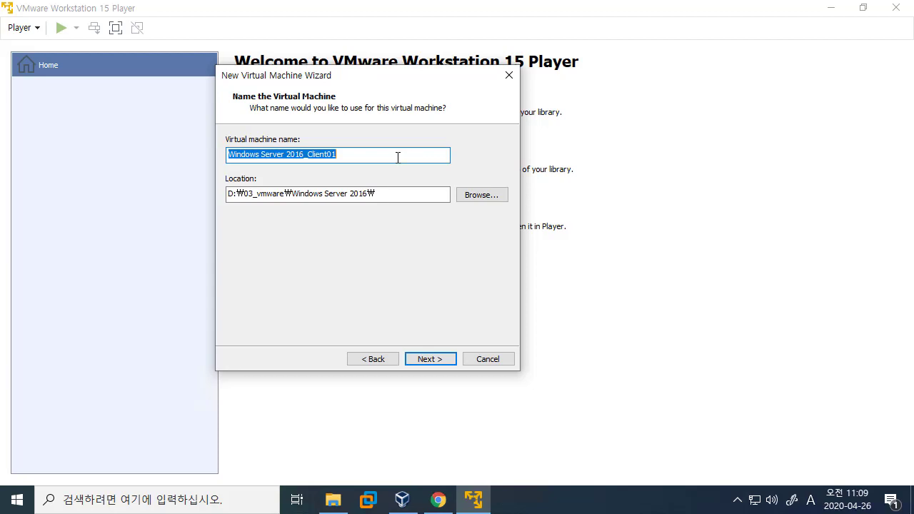
left_click(398, 157)
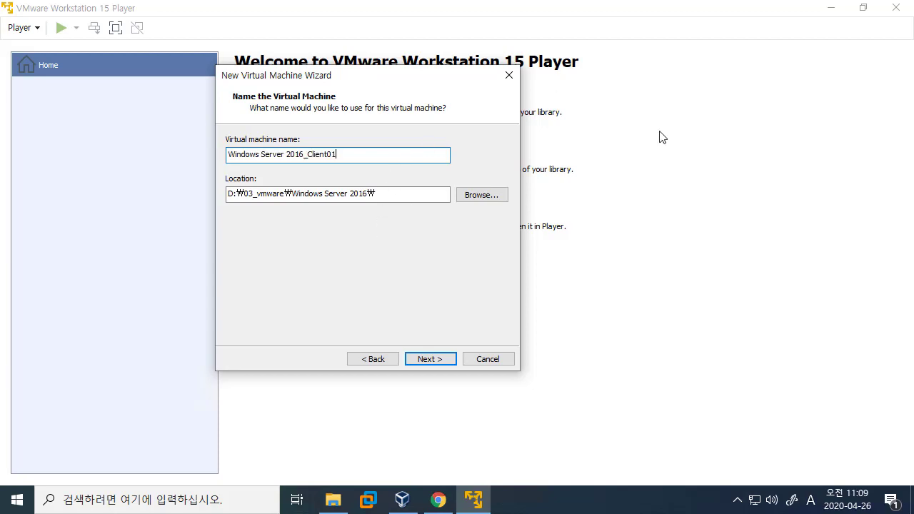
left_click_drag(367, 157, 207, 155)
left_click(362, 153)
left_click_drag(407, 154, 207, 152)
left_click(255, 156)
left_click_drag(385, 155, 225, 157)
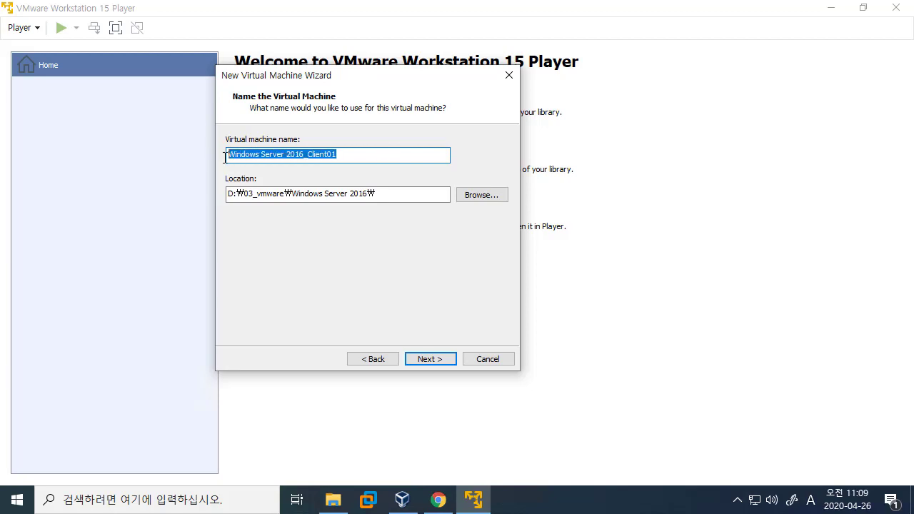
left_click(276, 155)
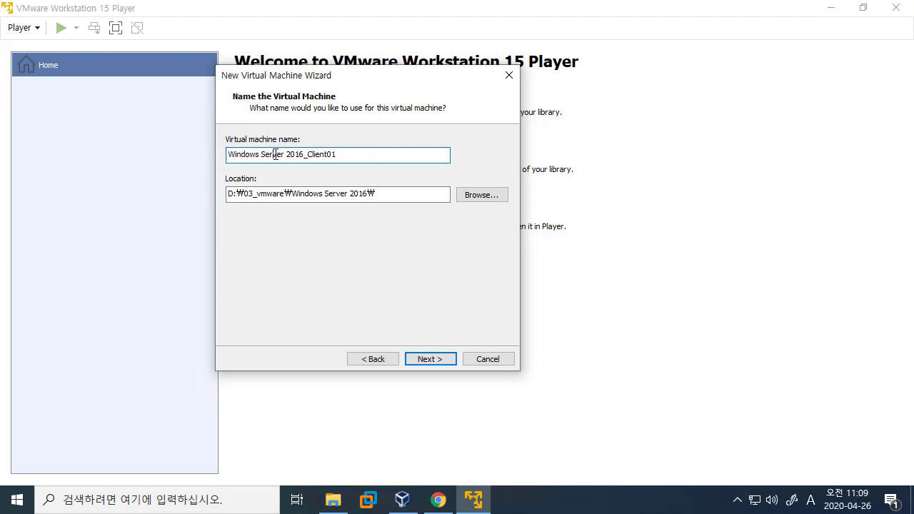
left_click_drag(330, 155, 199, 155)
left_click(348, 154)
left_click_drag(394, 155, 222, 154)
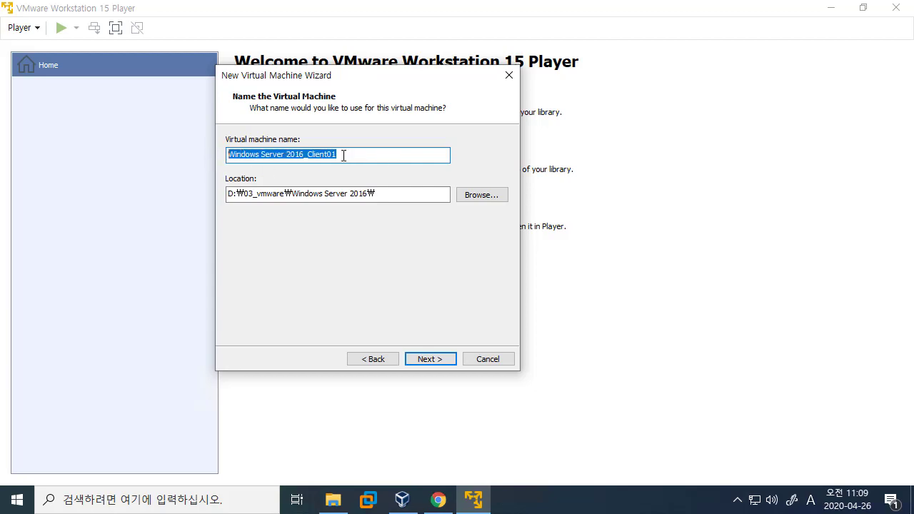
left_click(397, 155)
left_click_drag(397, 154, 199, 167)
left_click(337, 155)
left_click_drag(353, 155, 223, 158)
left_click(379, 151)
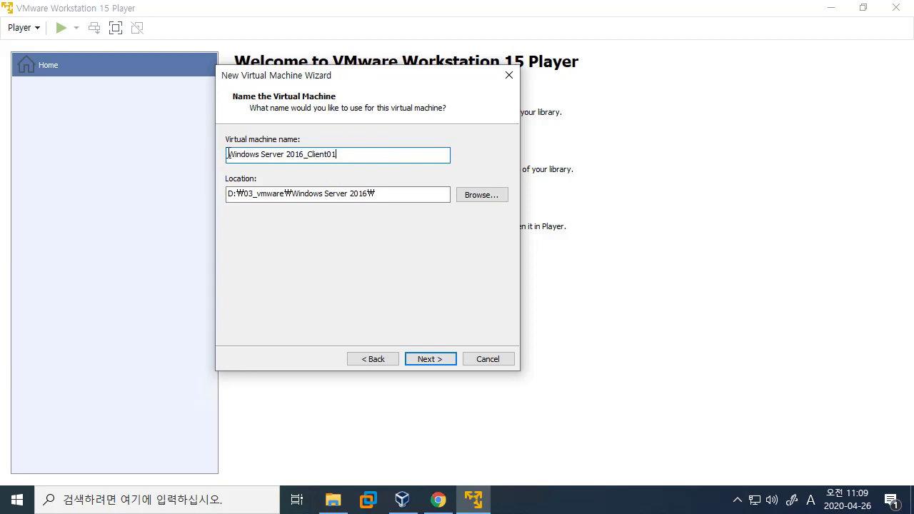
left_click_drag(378, 152, 174, 165)
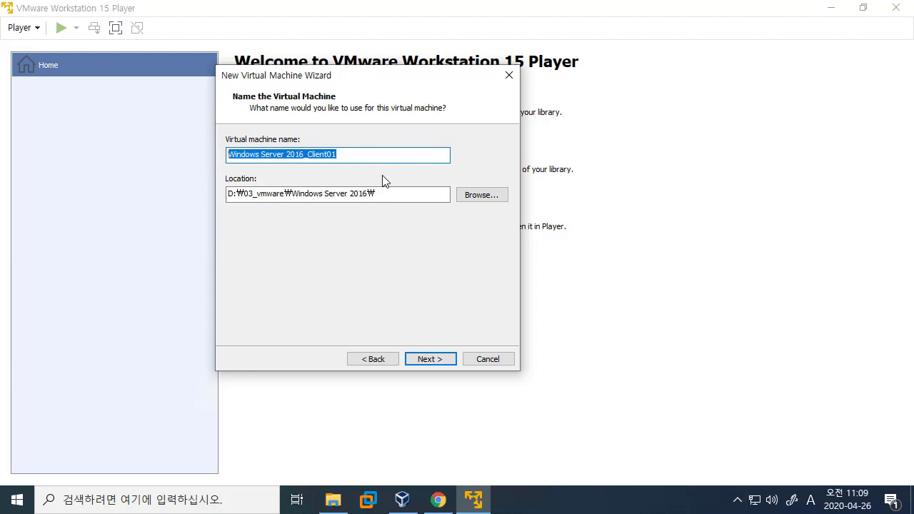
Keep the default 60 GB disk size and finish creating Windows Server 2016_Client01.
left_click(454, 358)
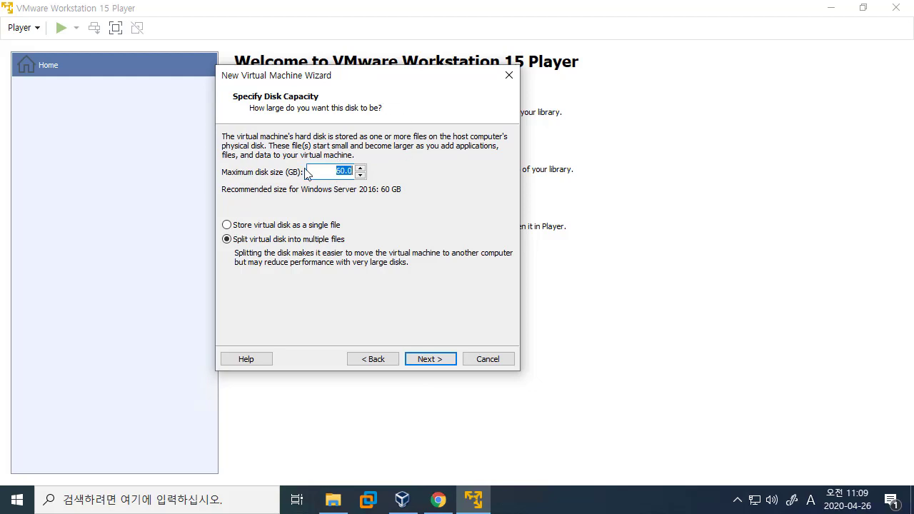
left_click(430, 359)
left_click(430, 359)
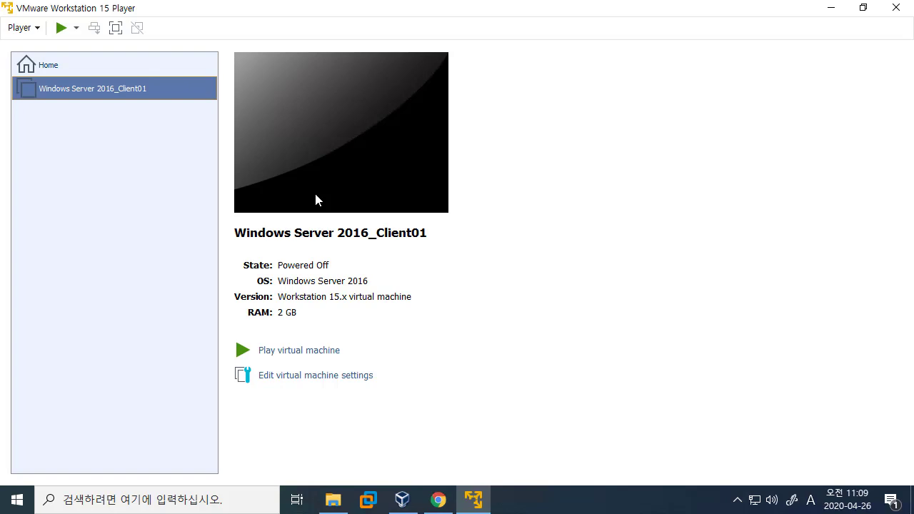
Raise Windows Server 2016_Client01's memory from 2 GB to 4 GB in its hardware settings.
left_click(356, 375)
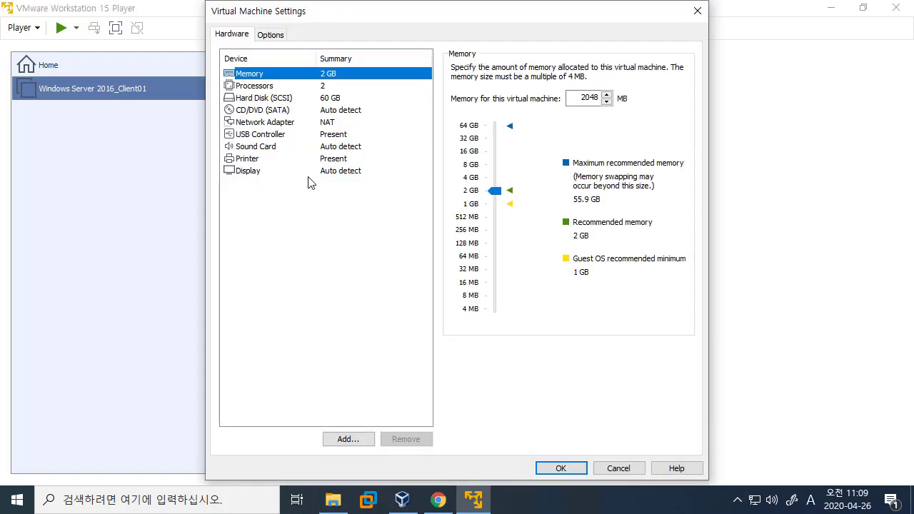
left_click(333, 86)
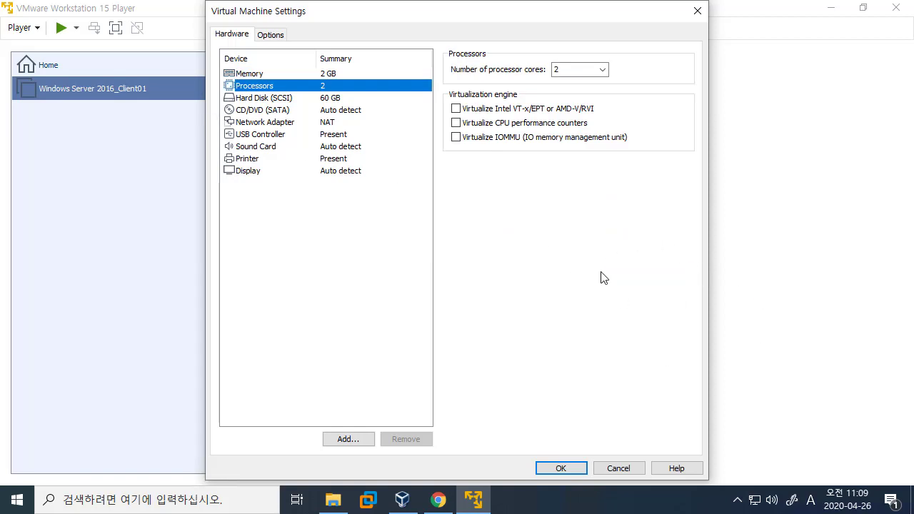
left_click(327, 75)
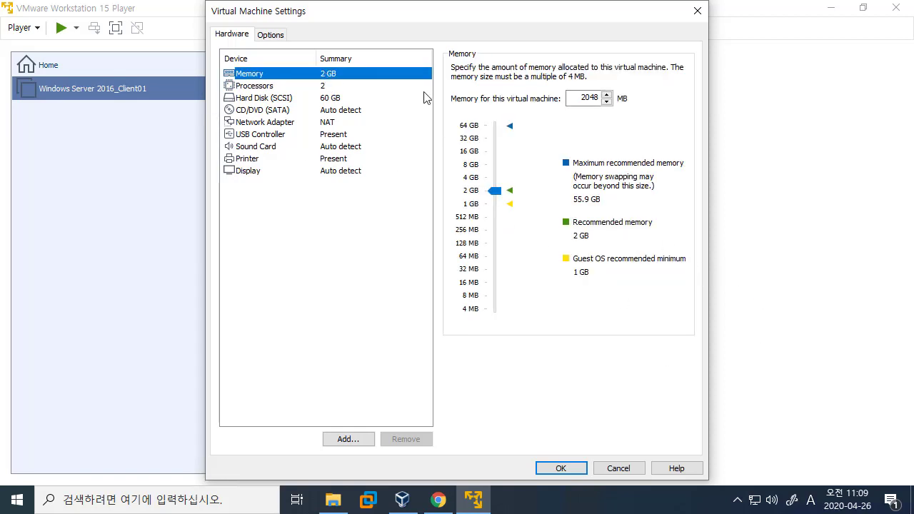
left_click(497, 179)
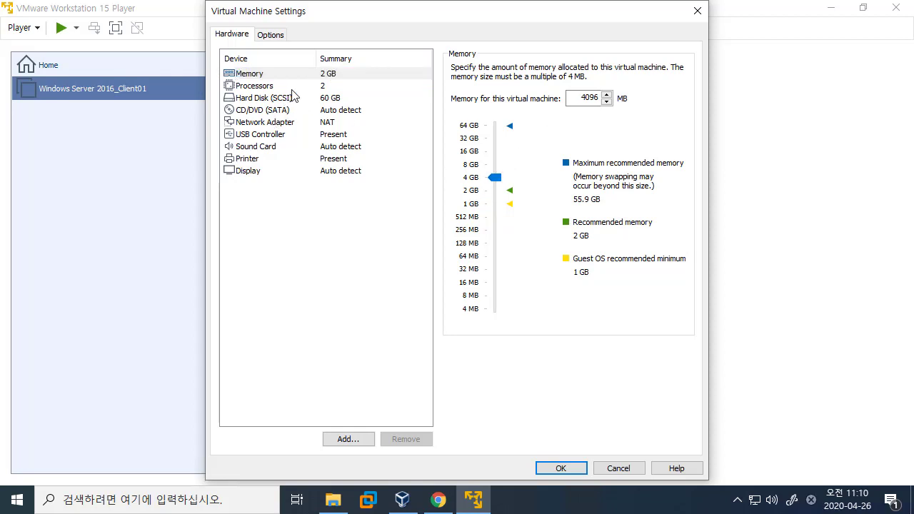
left_click(561, 467)
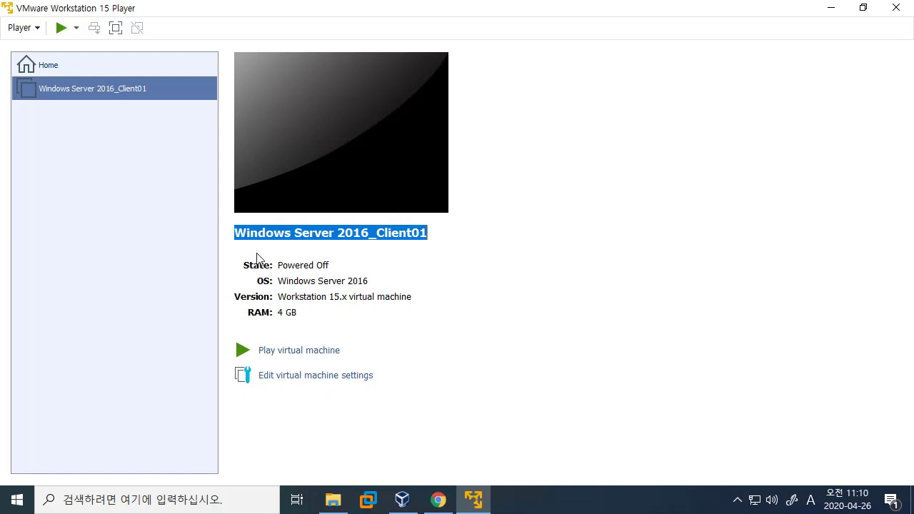
Switch the virtual CD/DVD (SATA) drive to use an ISO image file.
left_click(332, 374)
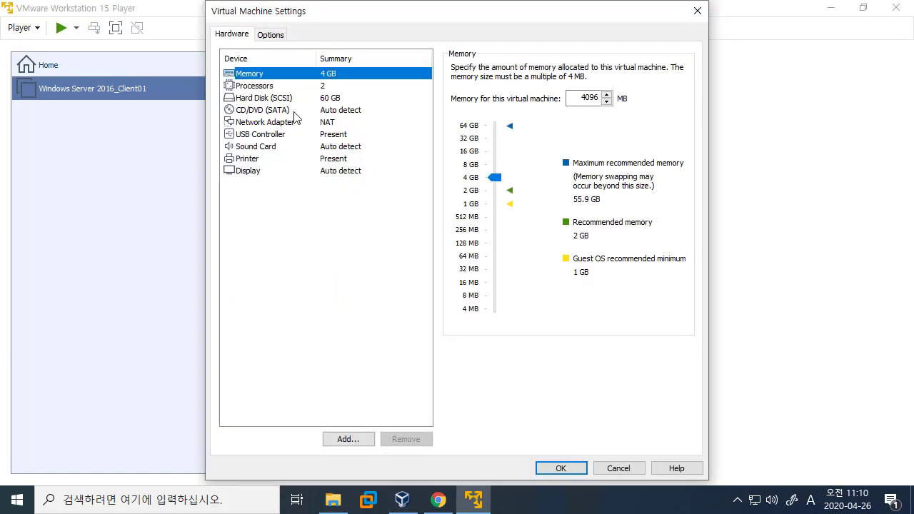
left_click(291, 112)
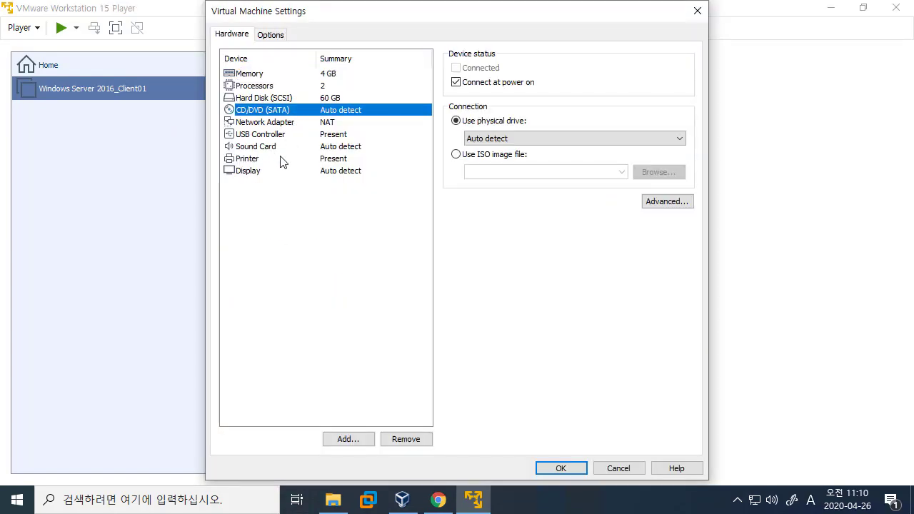
left_click(461, 156)
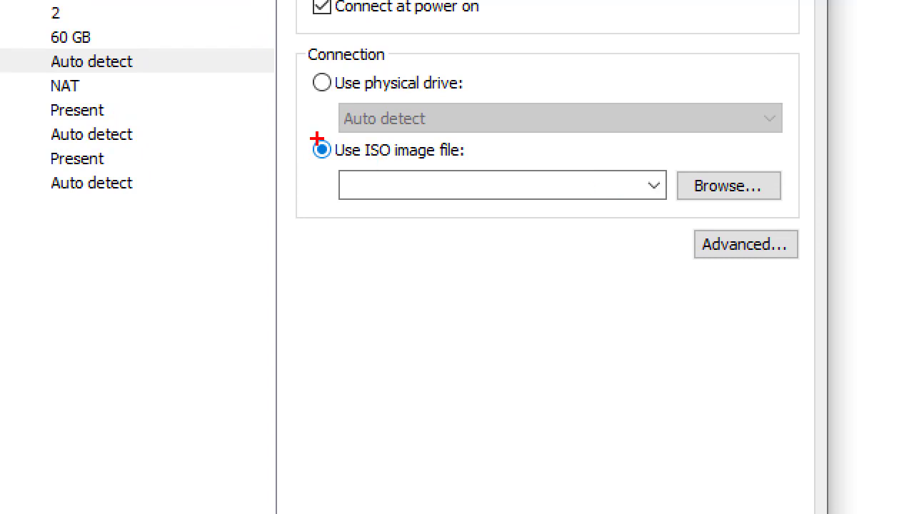
left_click_drag(293, 132, 487, 181)
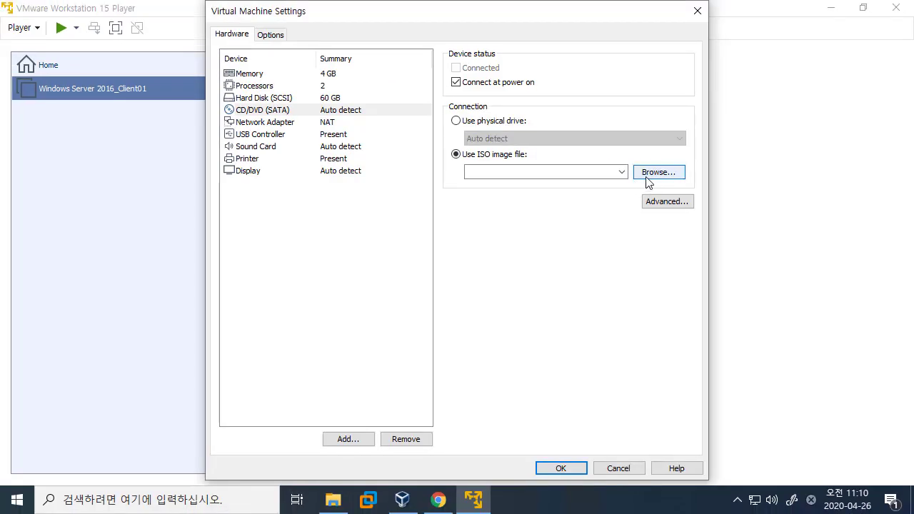
Pick the Windows Server 2016 Datacenter evaluation ISO from D:\02_vmware원본 and save the settings.
left_click(710, 188)
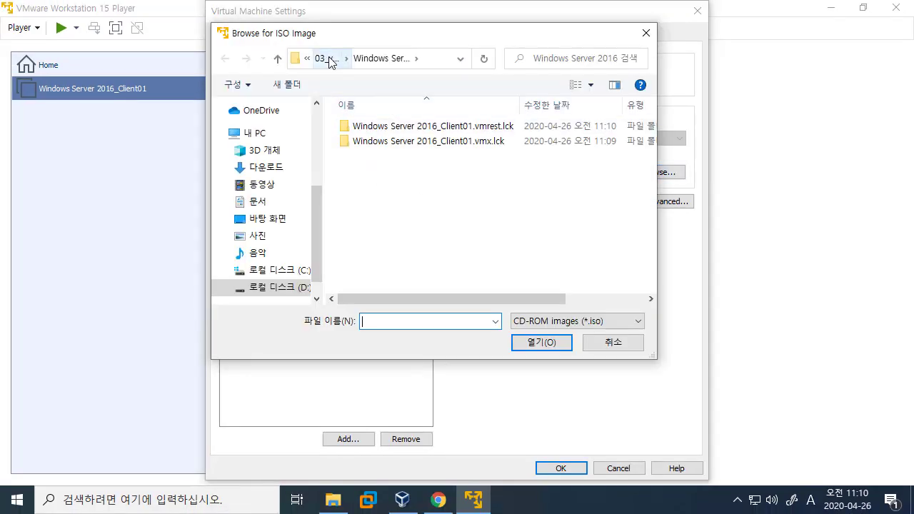
left_click(327, 58)
left_click(332, 58)
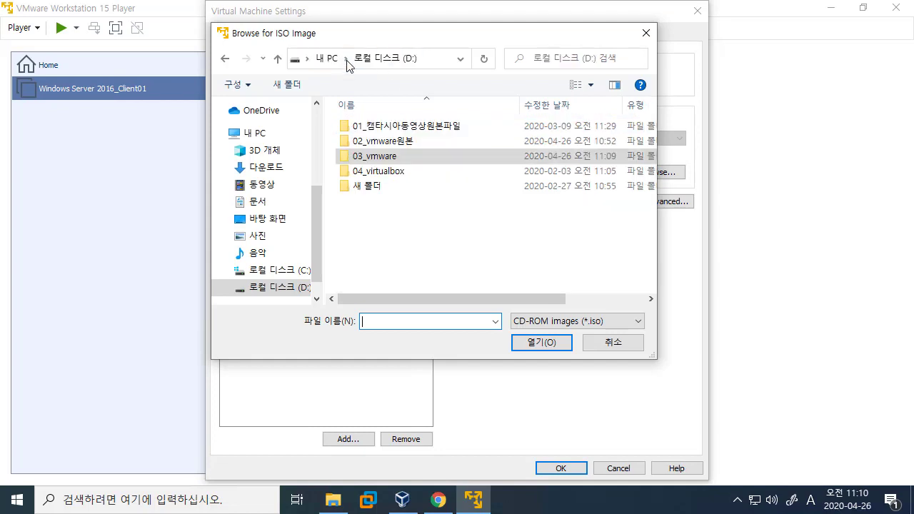
double_click(384, 141)
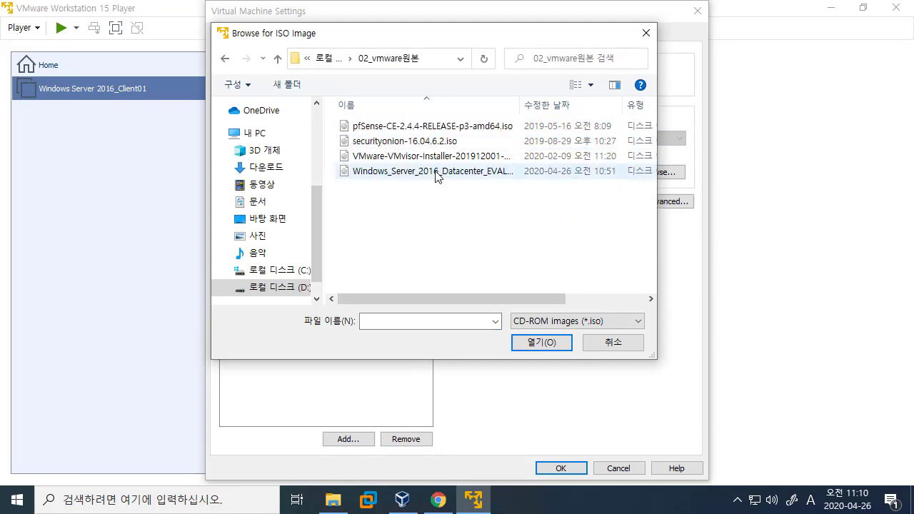
left_click(435, 174)
left_click_drag(524, 106, 632, 105)
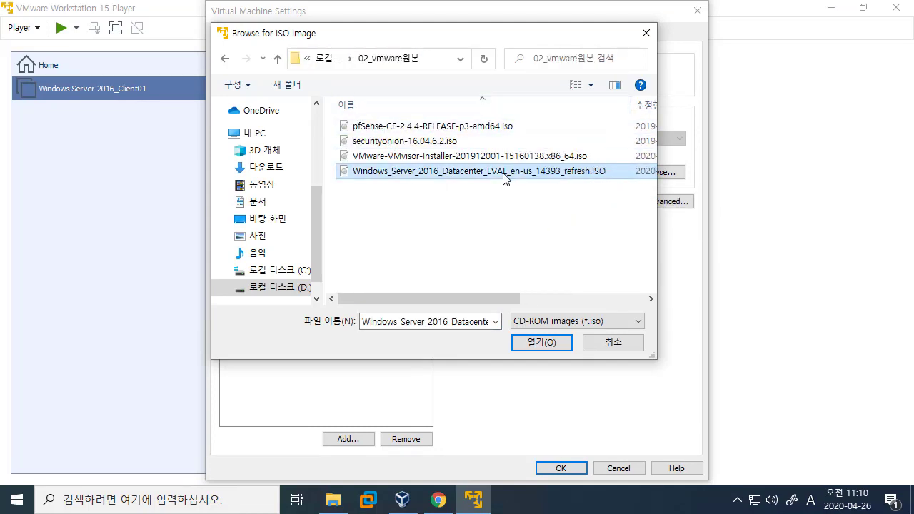
double_click(432, 171)
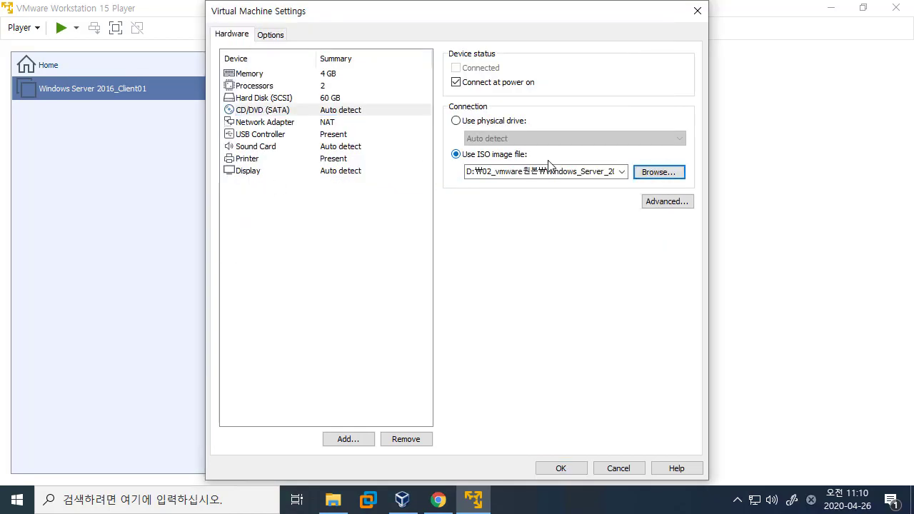
left_click(571, 469)
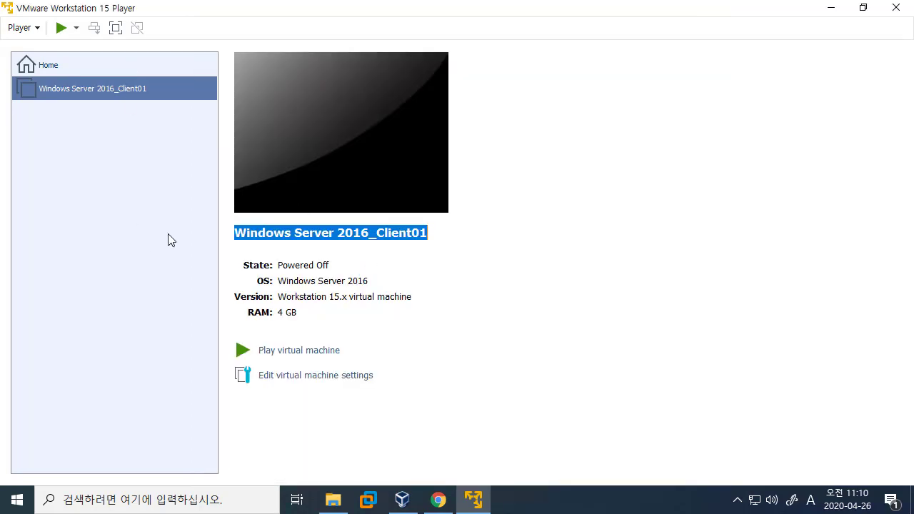
Power on the VM, boot from the installer disc, and dismiss the printing notification.
left_click(326, 350)
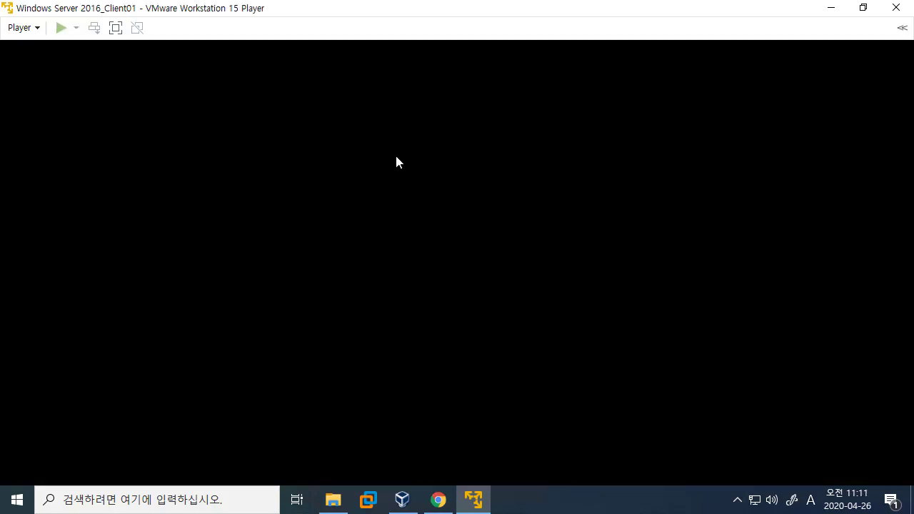
left_click(464, 293)
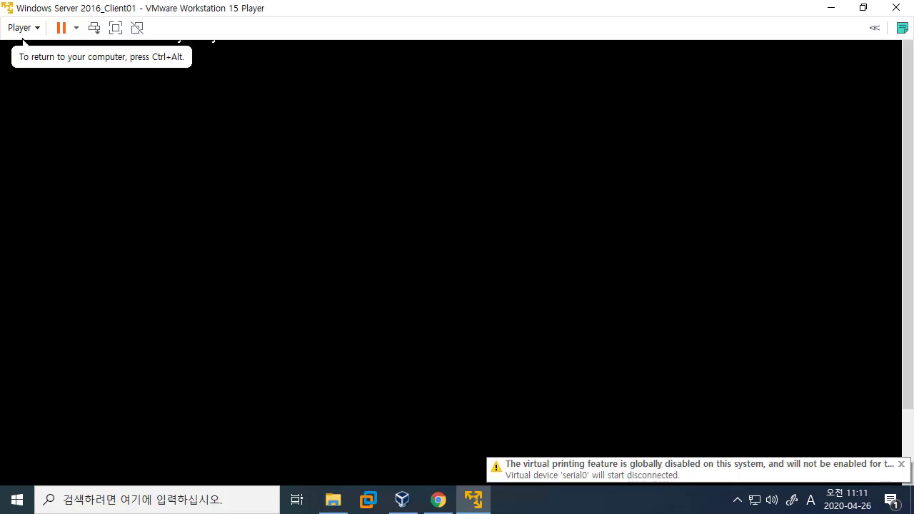
key("Return")
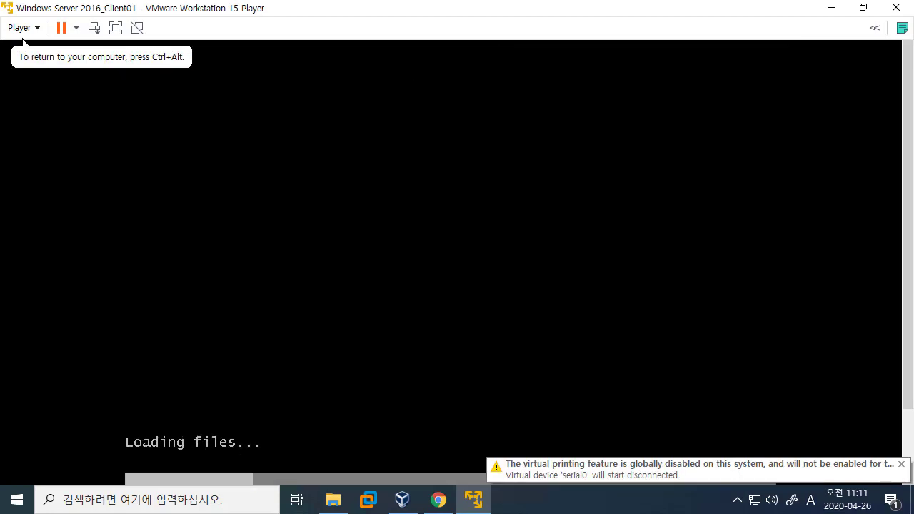
left_click(902, 464)
left_click_drag(910, 378, 911, 318)
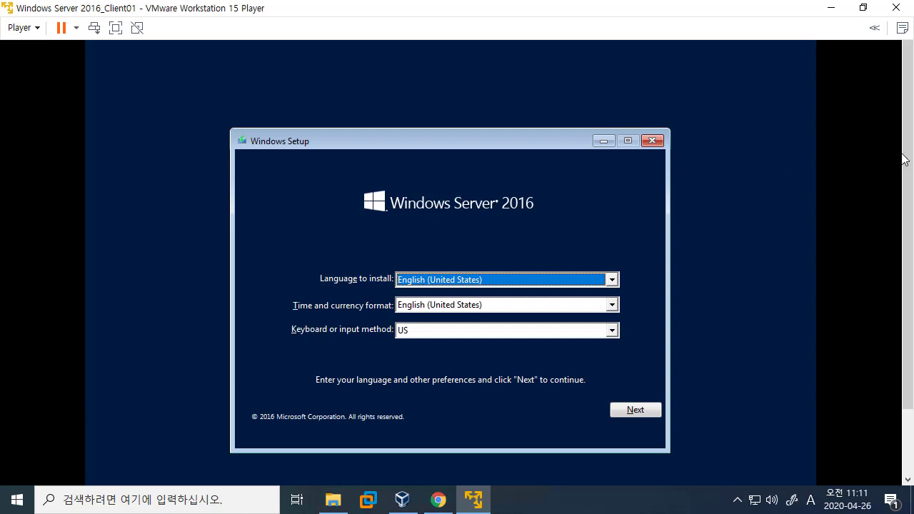
Keep English (United States) as the setup language and start the Windows Server 2016 installation.
left_click_drag(910, 166, 908, 187)
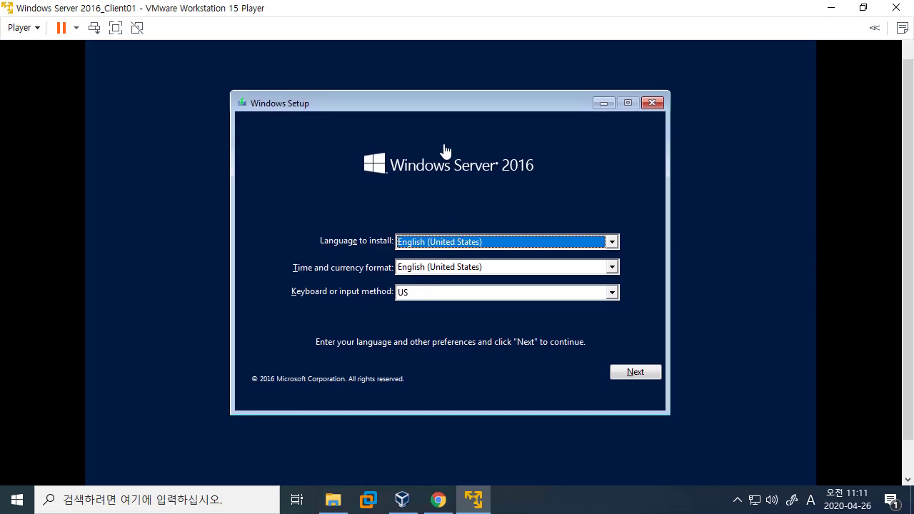
left_click(431, 242)
left_click(430, 242)
left_click(636, 371)
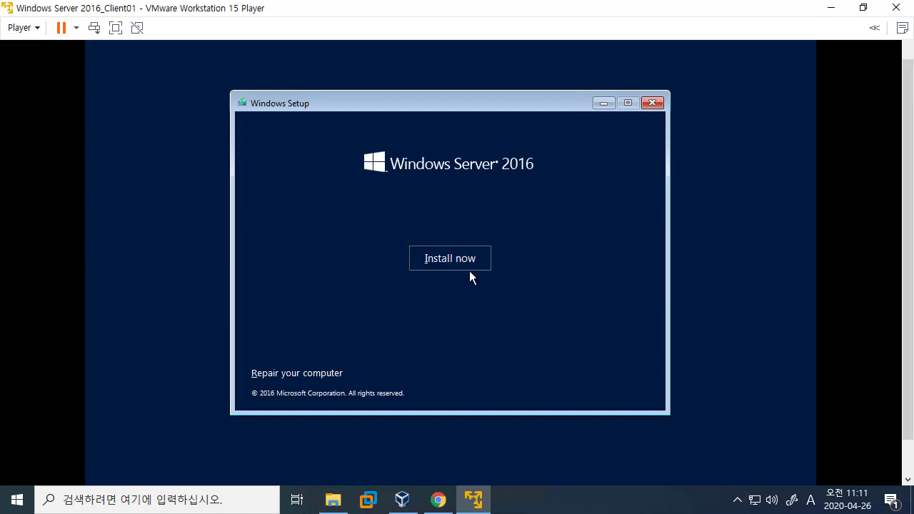
left_click(444, 260)
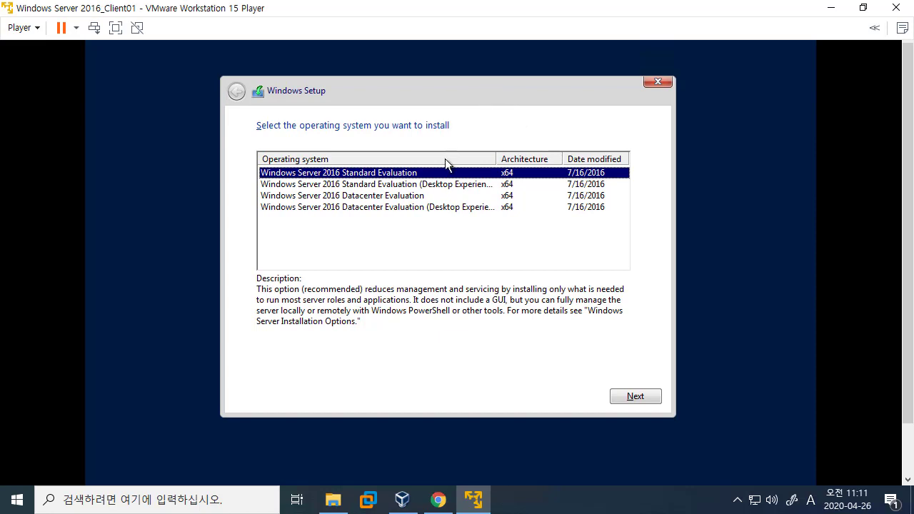
Compare the editions, then select Windows Server 2016 Standard Evaluation (Desktop Experience) and continue.
left_click(433, 184)
left_click(429, 196)
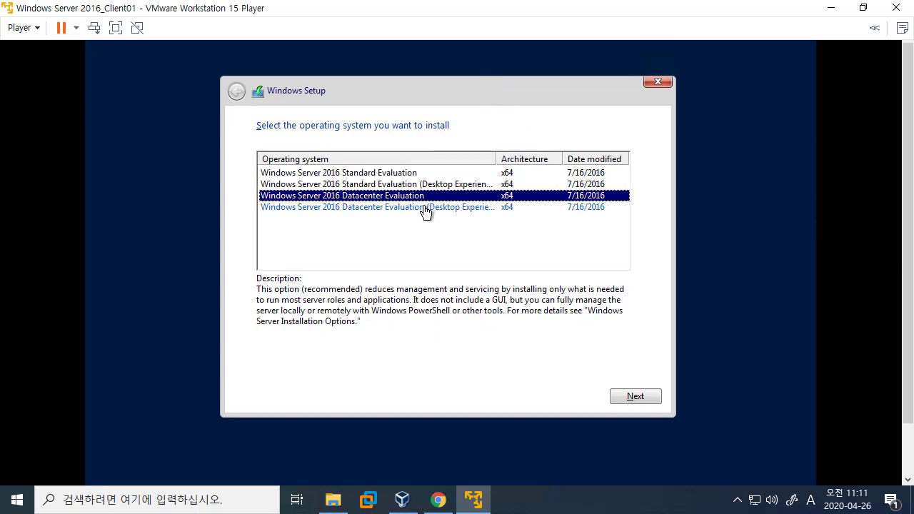
left_click(424, 208)
left_click(429, 175)
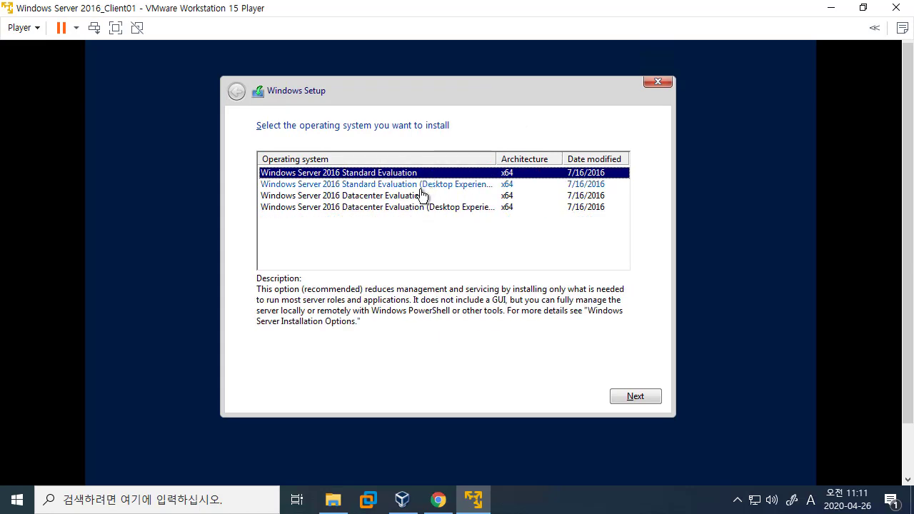
left_click(421, 196)
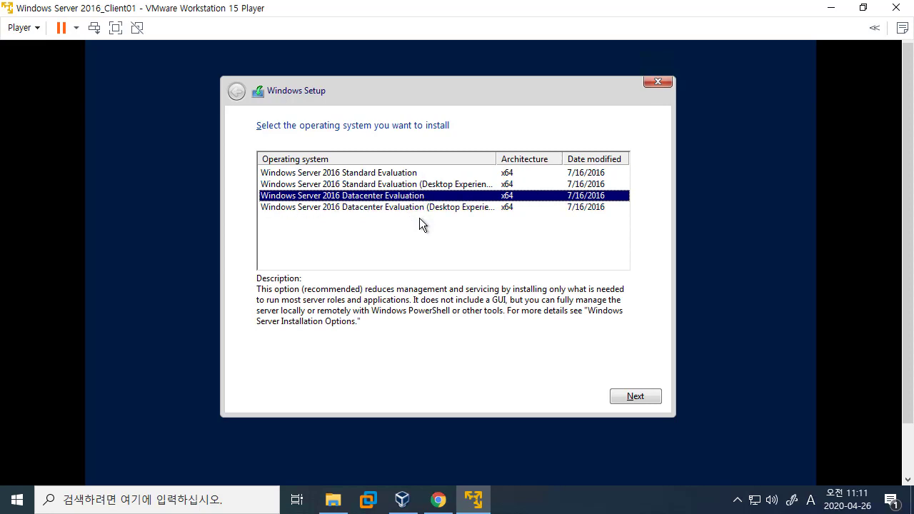
left_click(394, 186)
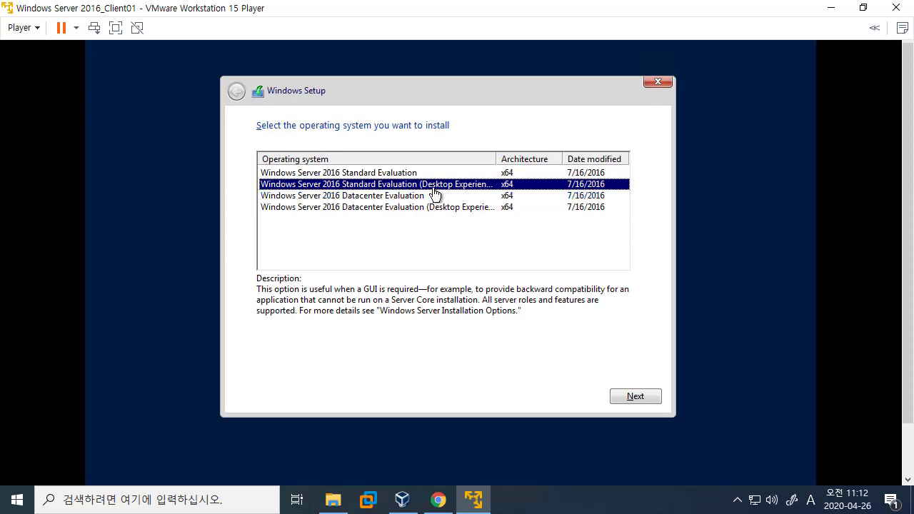
double_click(499, 160)
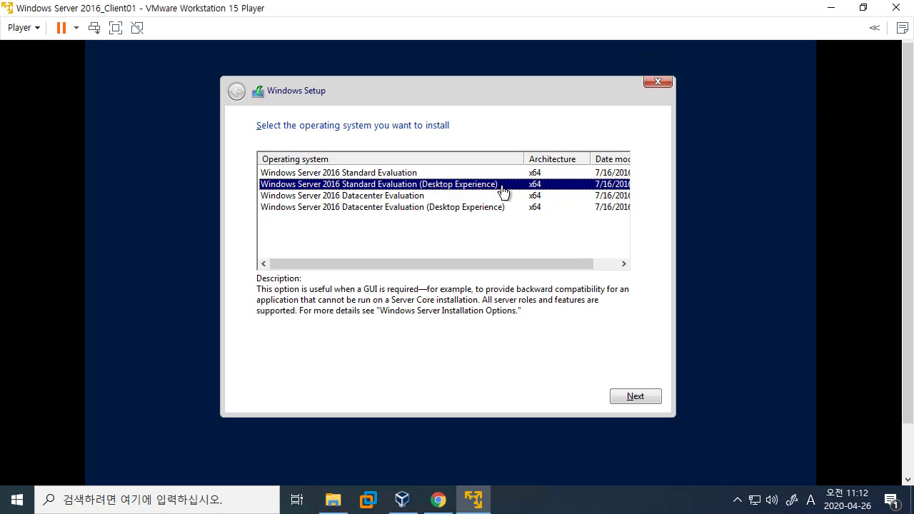
left_click(626, 392)
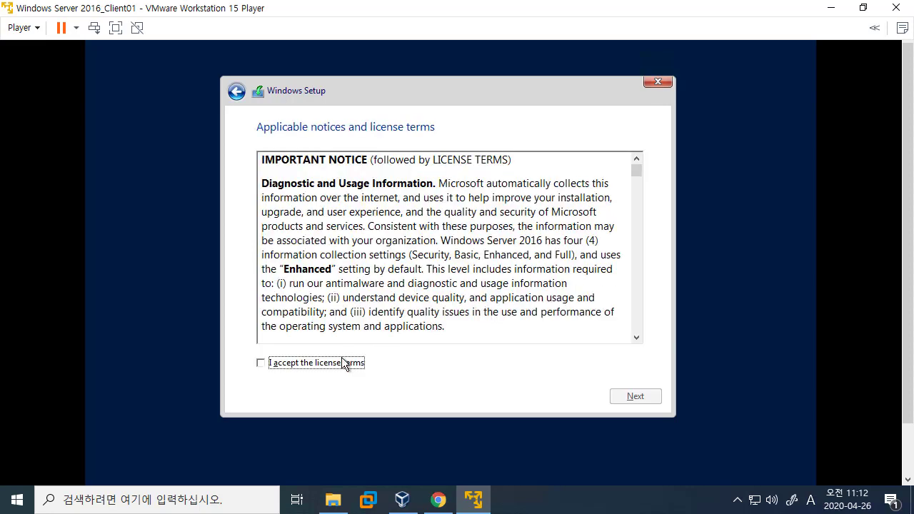
Accept the license and run a Custom: Install Windows only onto Drive 0's 60 GB unallocated space.
left_click(343, 364)
left_click(633, 396)
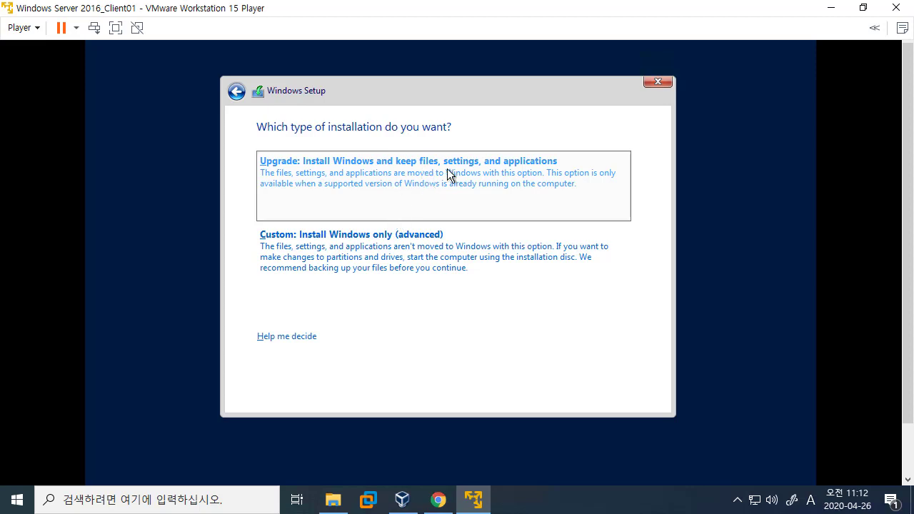
left_click(398, 249)
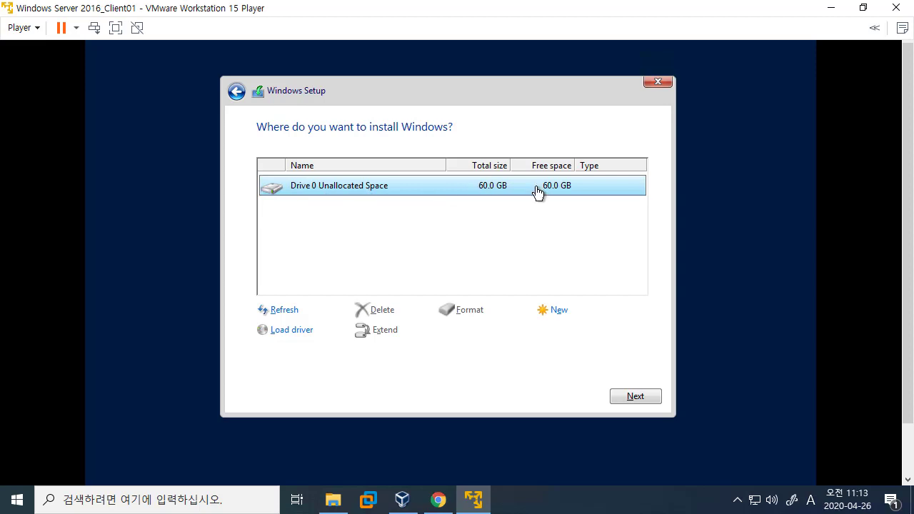
left_click(638, 394)
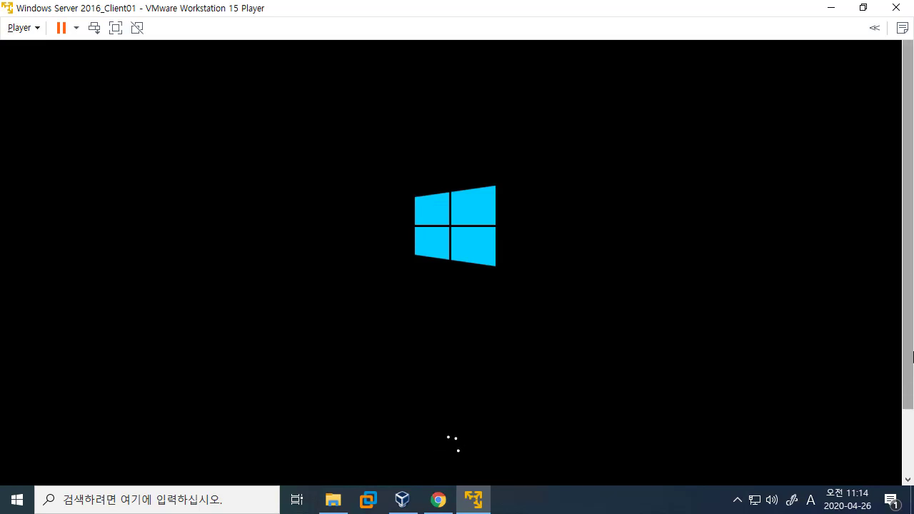
Wait for Windows to finish installing and reboot to the administrator password screen.
scroll(909, 351, "down", 3)
scroll(909, 346, "up", 3)
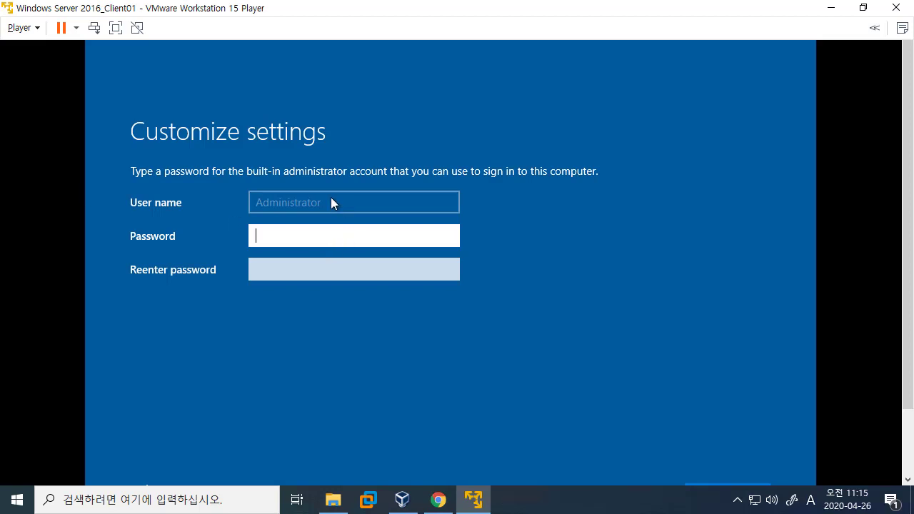
Enter the Administrator password in the Password field on Customize settings.
left_click(299, 268)
left_click(301, 234)
type("P@ssw0rd1")
key("Tab")
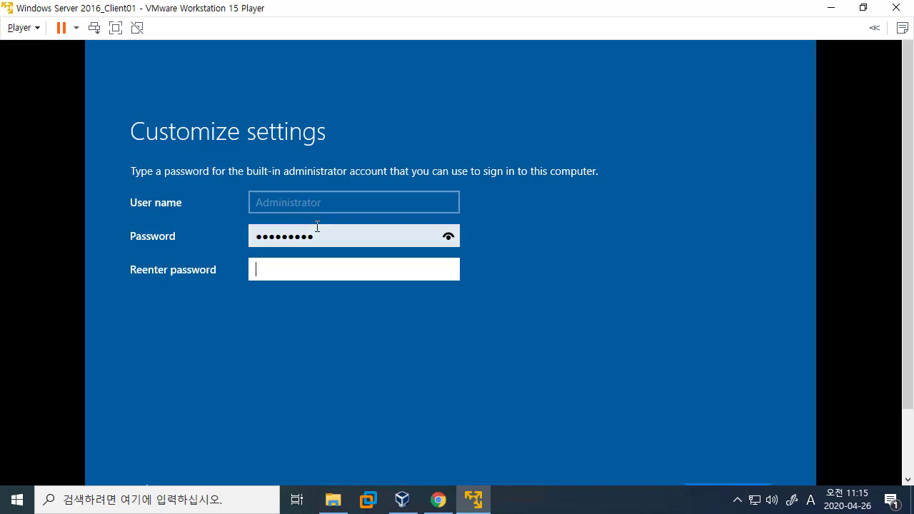
type("P@ssw0rd1")
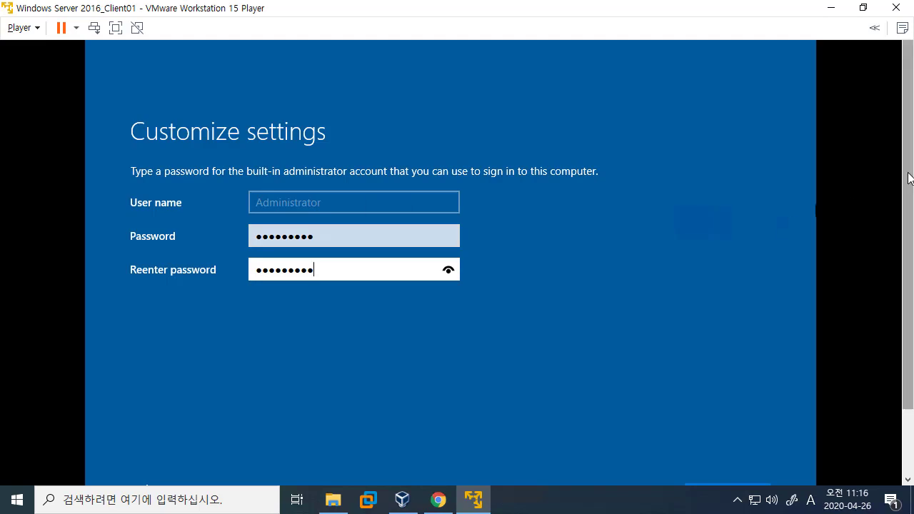
Finish the Customize settings page so the VM reaches the Windows lock screen.
scroll(911, 202, "down", 1)
scroll(911, 202, "down", 3)
scroll(911, 202, "up", 2)
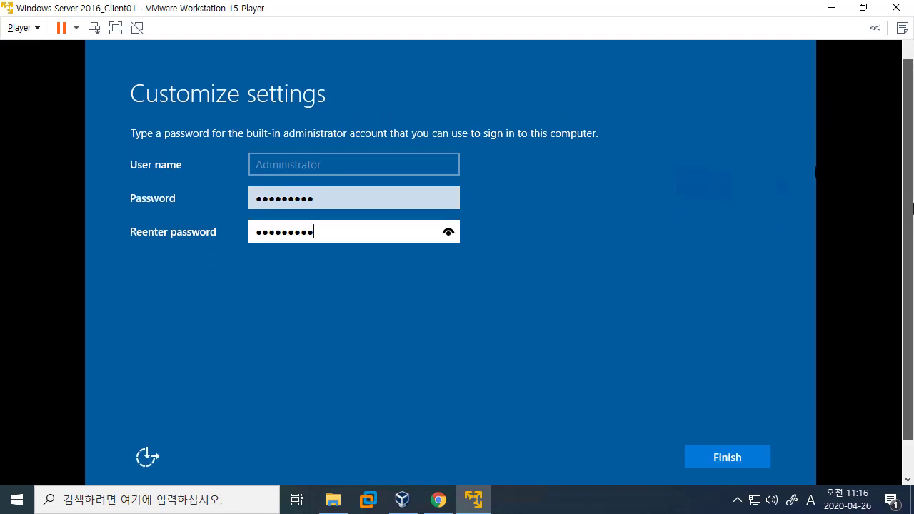
scroll(912, 187, "up", 2)
scroll(912, 186, "up", 1)
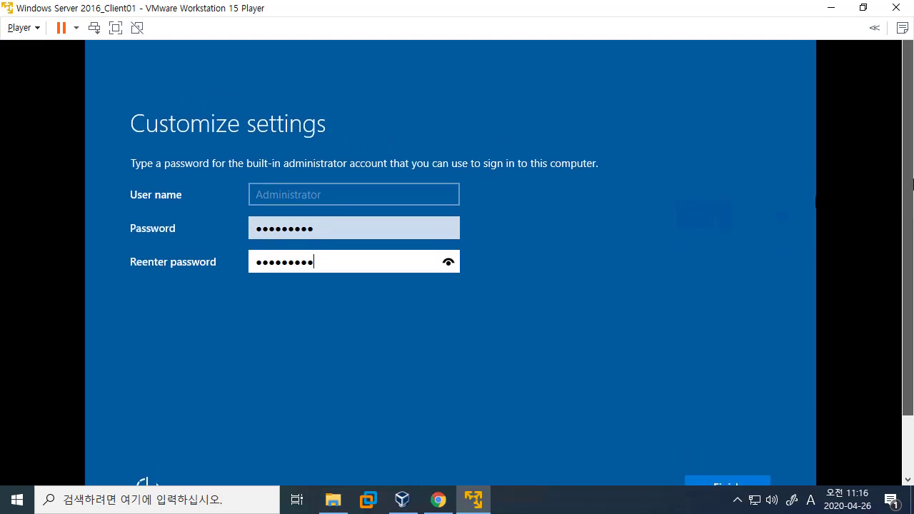
scroll(912, 184, "up", 1)
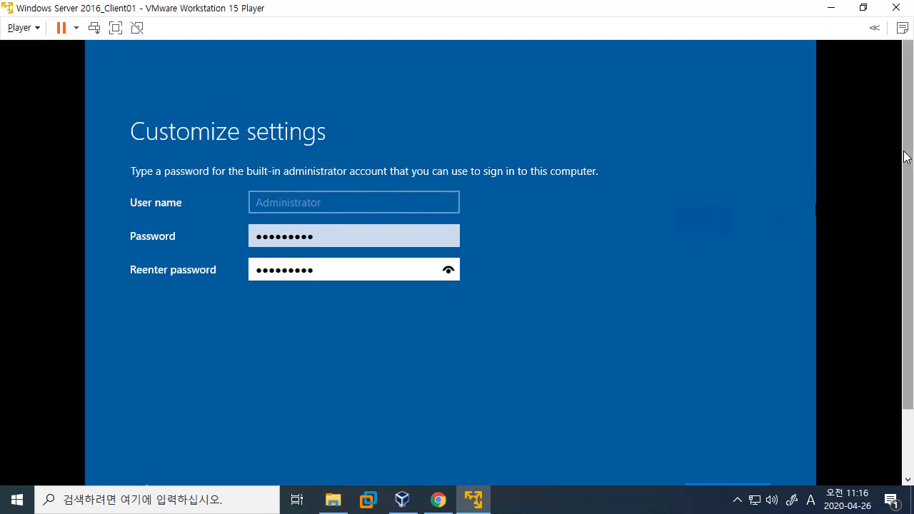
scroll(910, 169, "down", 1)
scroll(910, 169, "down", 2)
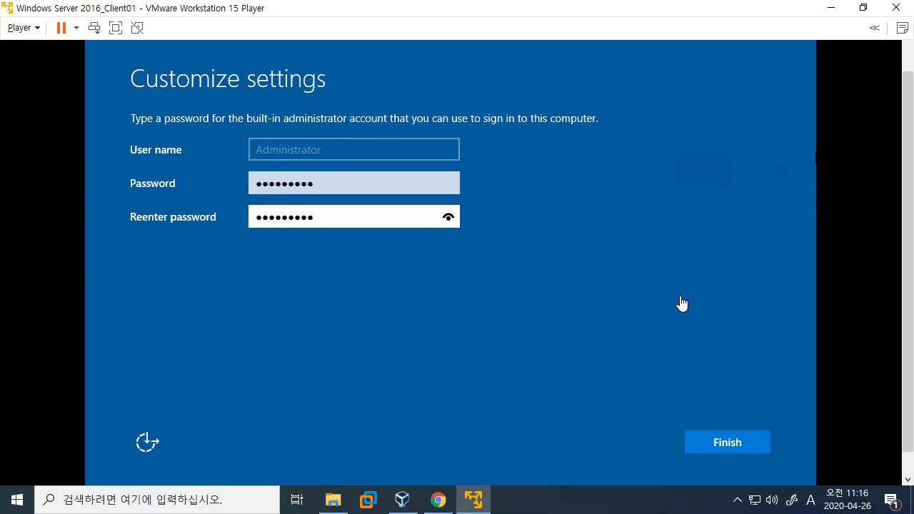
left_click(711, 433)
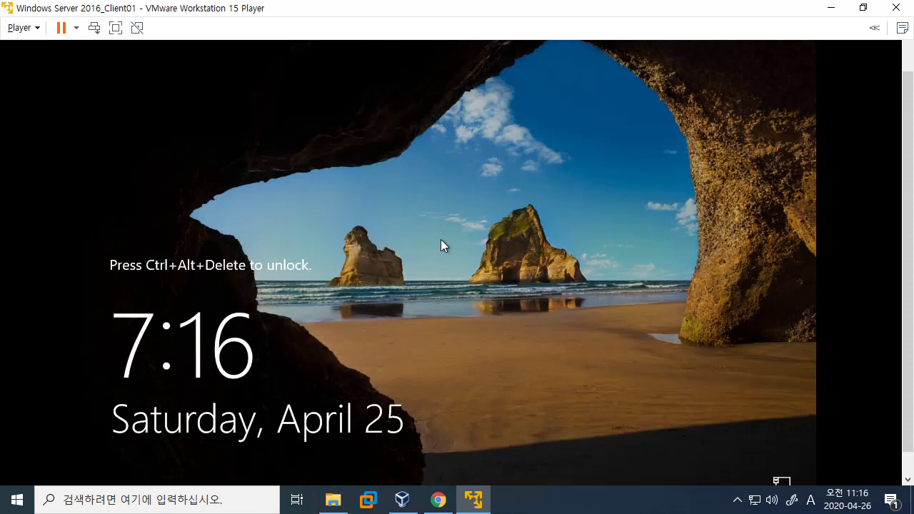
Unlock with Ctrl+Alt+Insert and sign in as Administrator with the account password.
key("ctrl+alt+Insert")
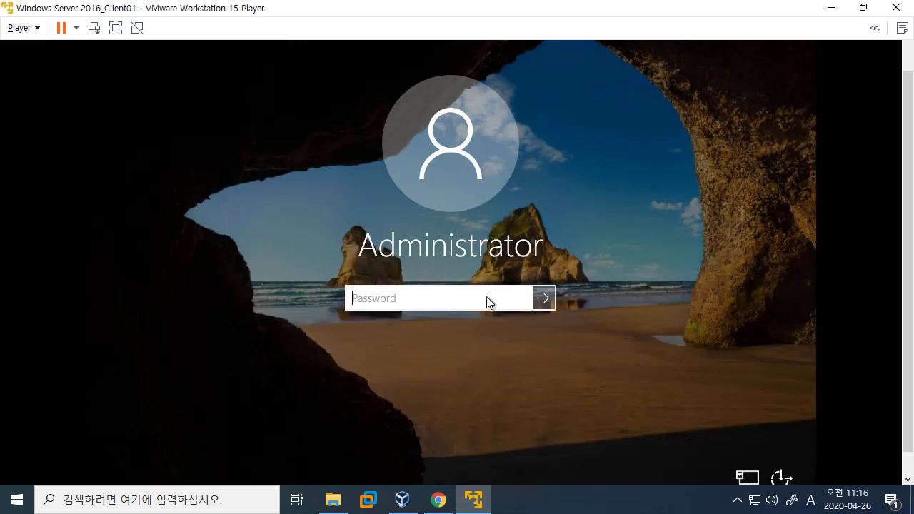
type("*********")
key("Return")
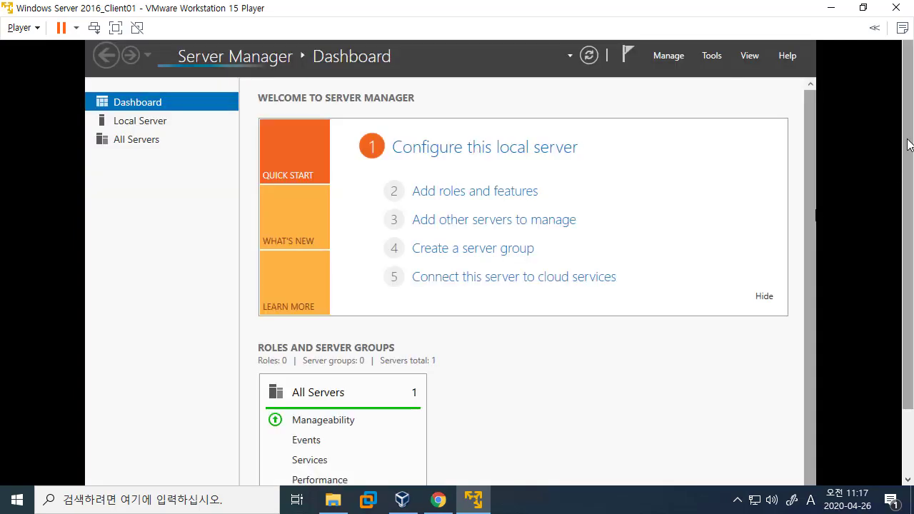
Put the VM in full screen, restore Server Manager to a smaller window and close it.
double_click(221, 10)
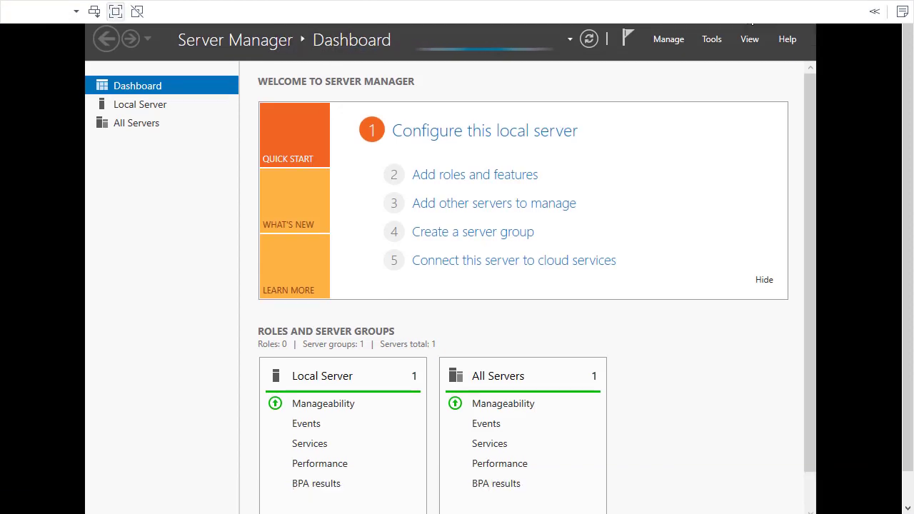
left_click_drag(110, 7, 214, 128)
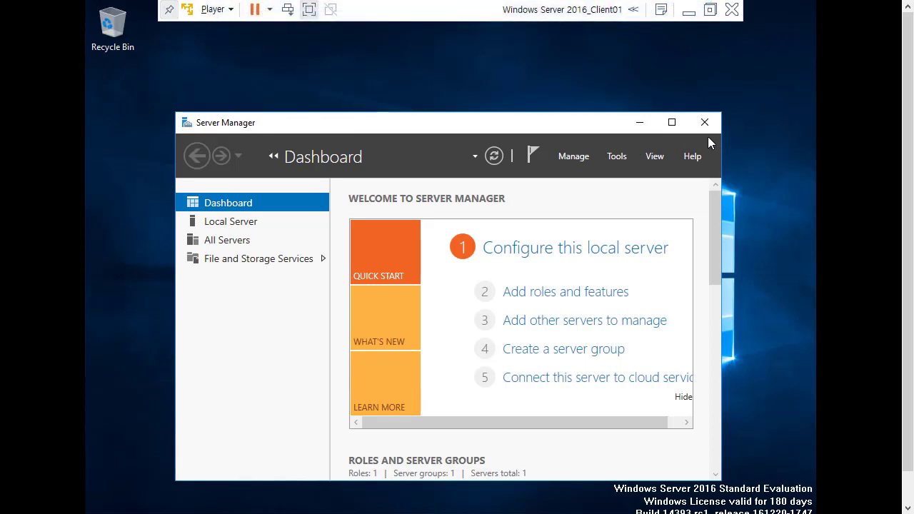
left_click_drag(554, 130, 547, 102)
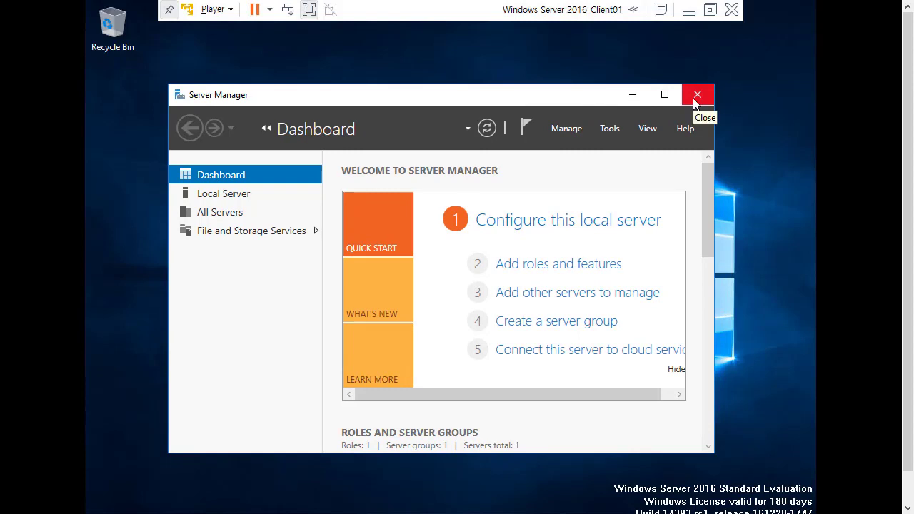
left_click(696, 95)
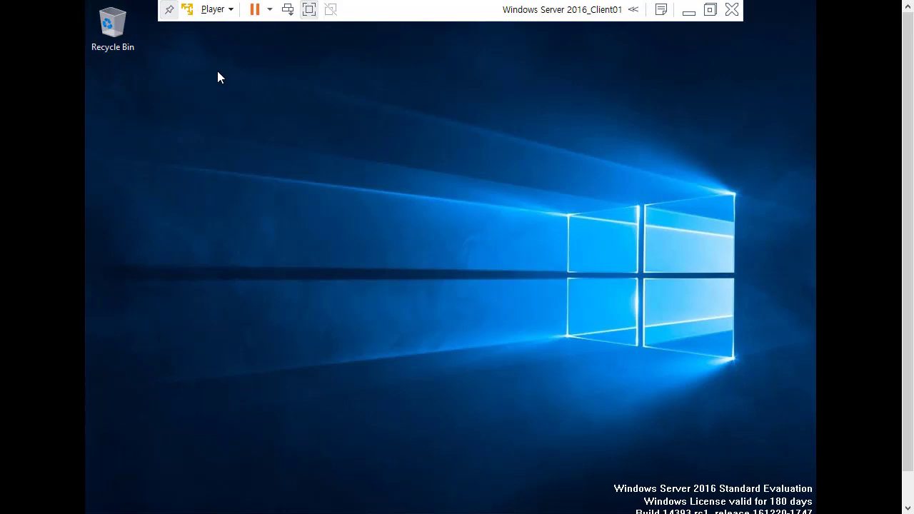
Choose Player > Manage > Install VMware Tools and confirm Install to connect the installer disc.
left_click(222, 14)
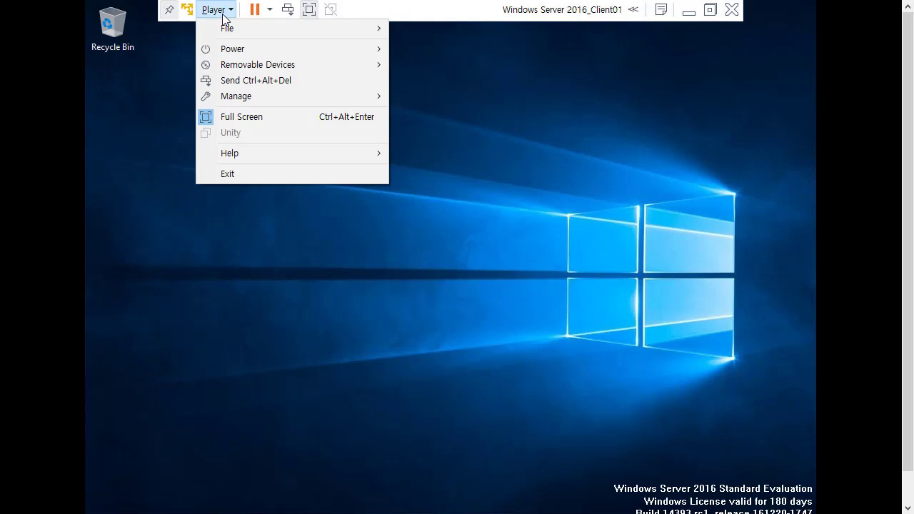
mouse_move(249, 97)
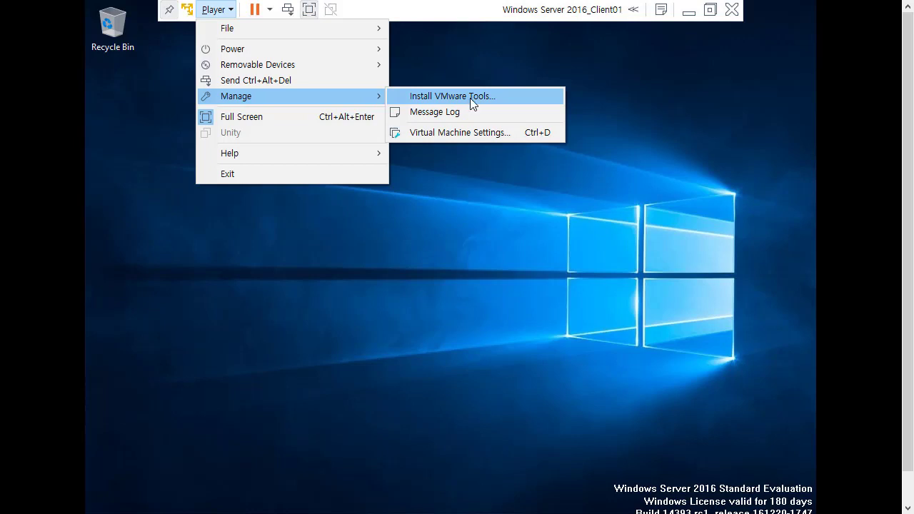
left_click(651, 113)
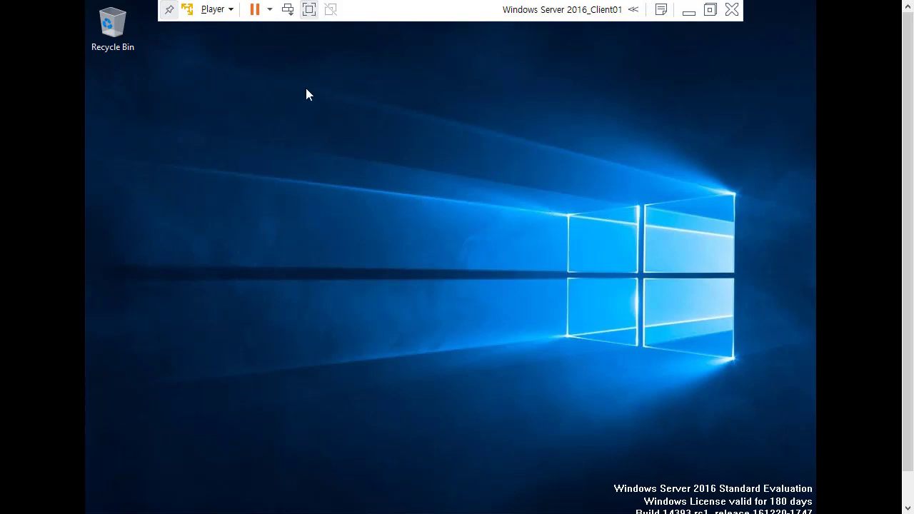
left_click(222, 12)
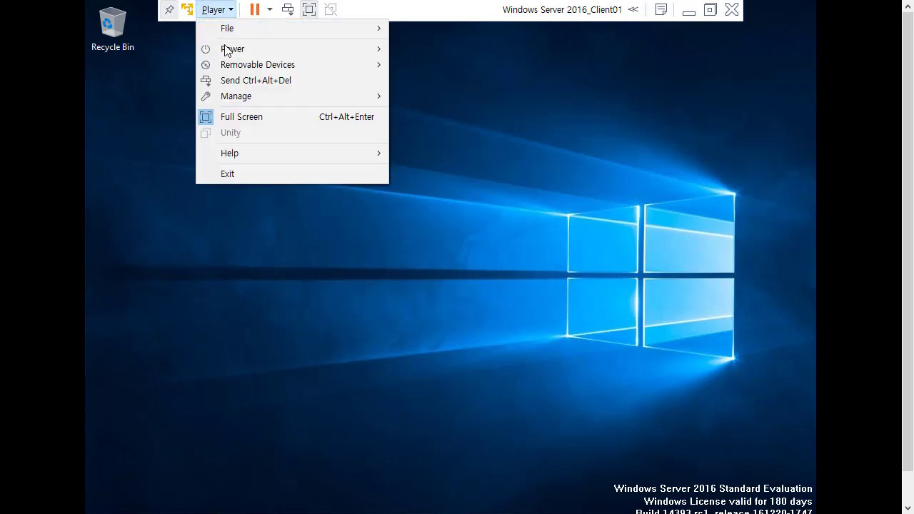
mouse_move(227, 52)
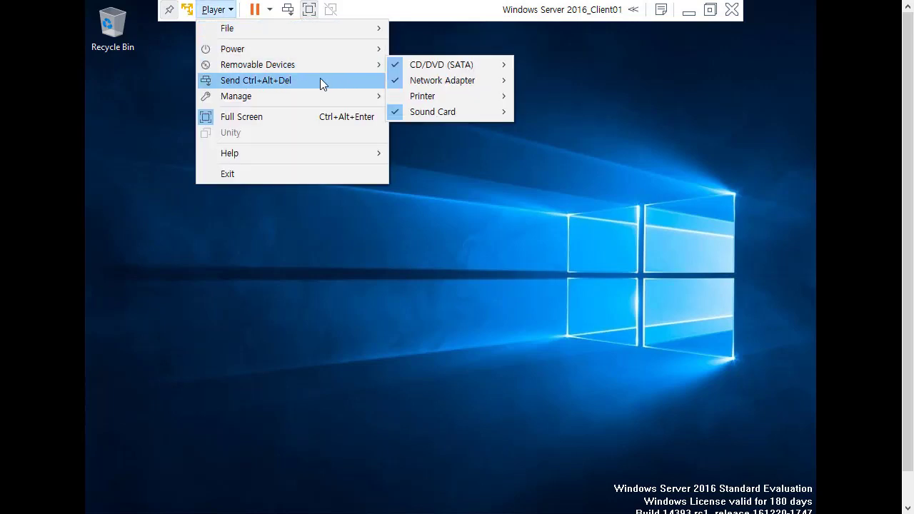
mouse_move(314, 96)
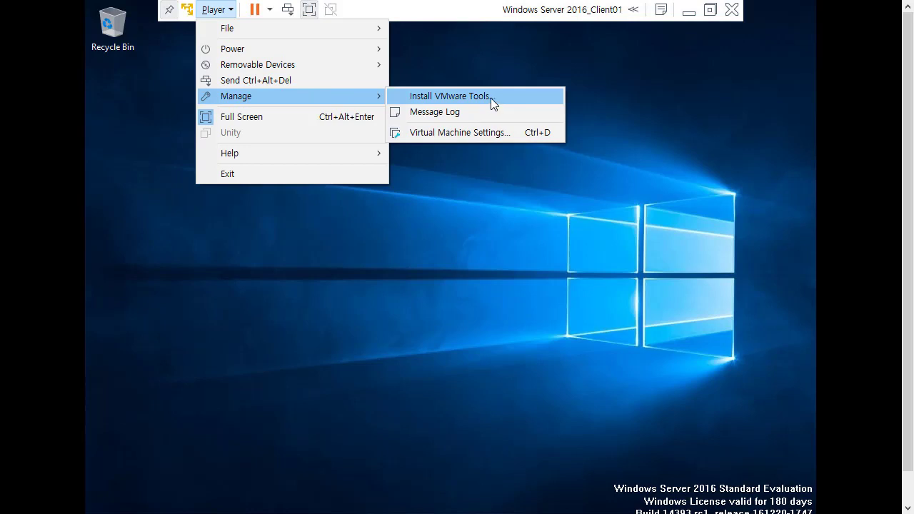
left_click(459, 96)
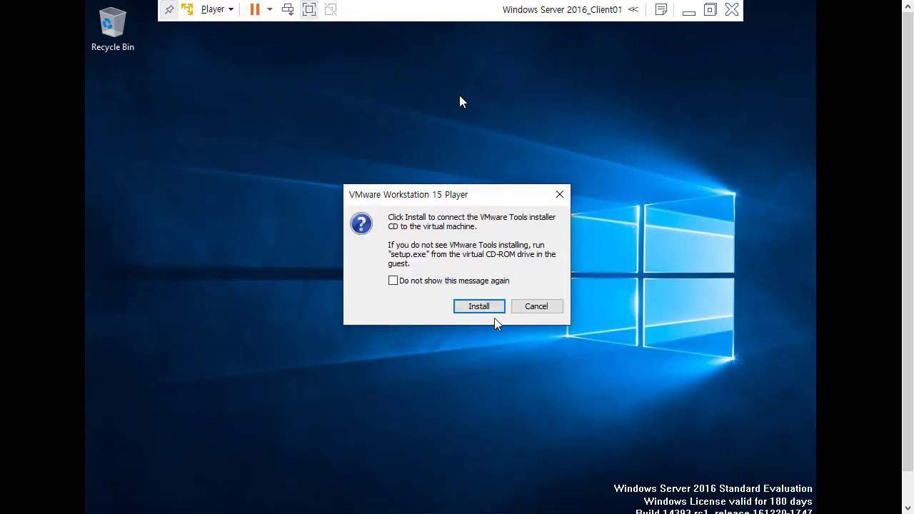
left_click(491, 308)
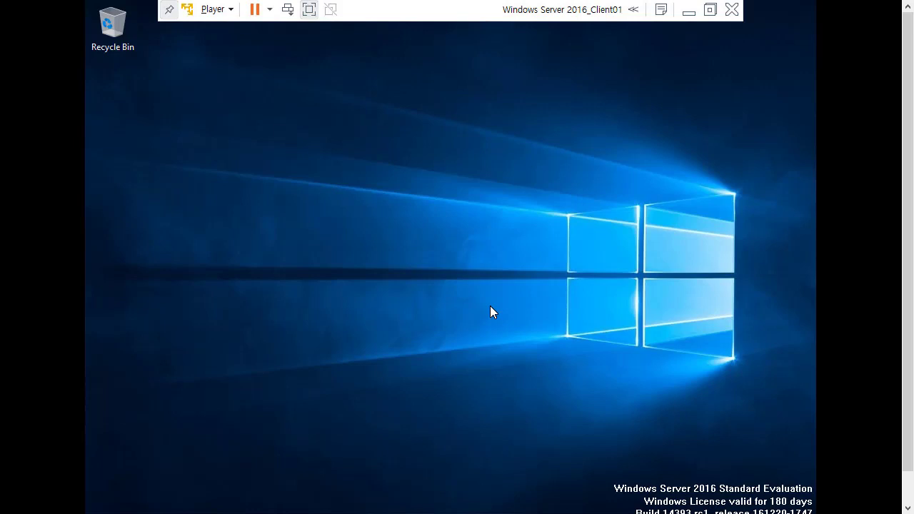
scroll(901, 259, "down", 2)
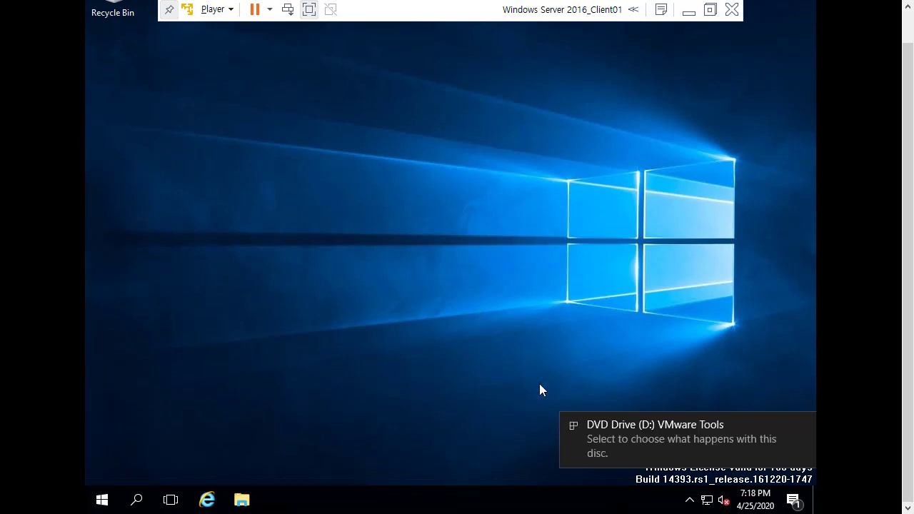
Check the AutoPlay options for the inserted VMware Tools disc, then dismiss them.
left_click(649, 440)
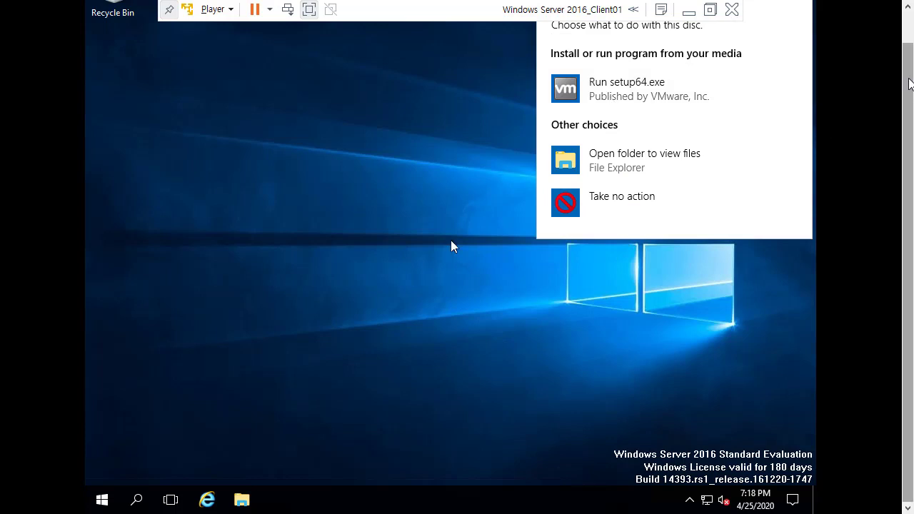
scroll(450, 240, "up", 1)
left_click_drag(911, 39, 901, 199)
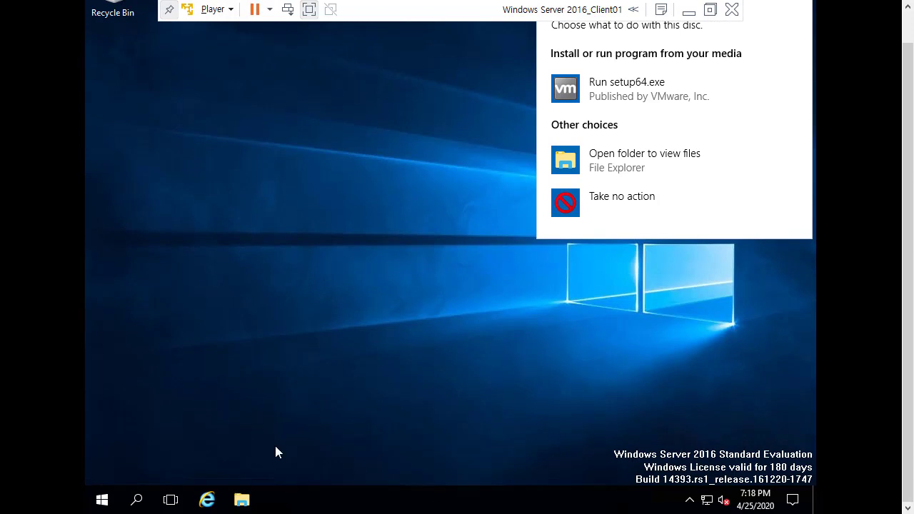
left_click(242, 500)
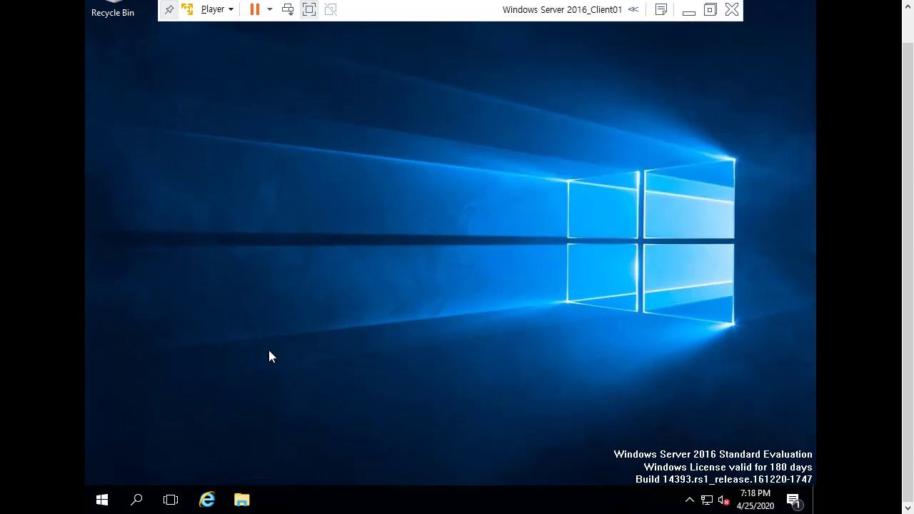
Launch the installer on DVD Drive (D:) VMware Tools from This PC in File Explorer.
left_click(243, 499)
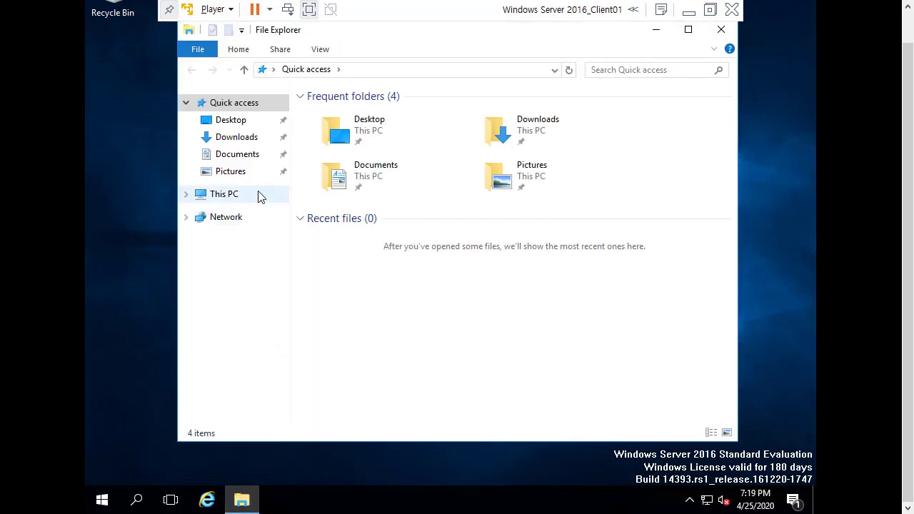
left_click(224, 194)
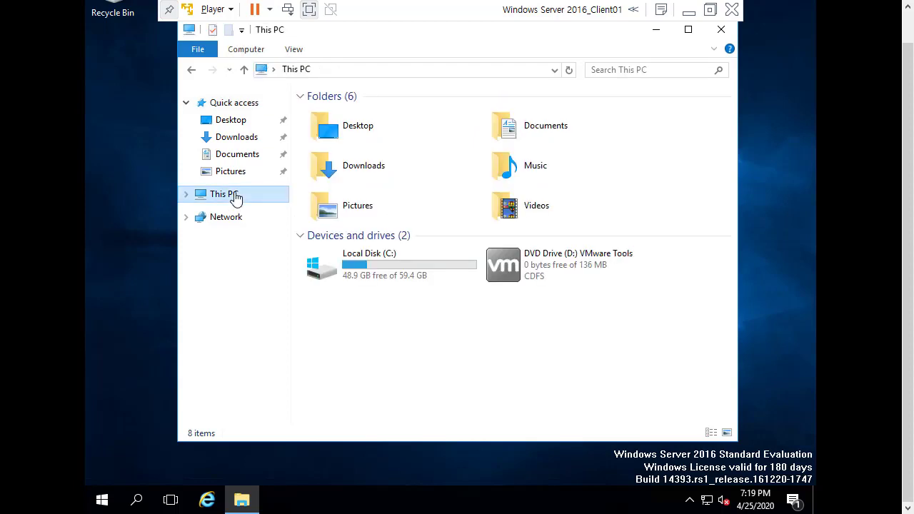
left_click(529, 280)
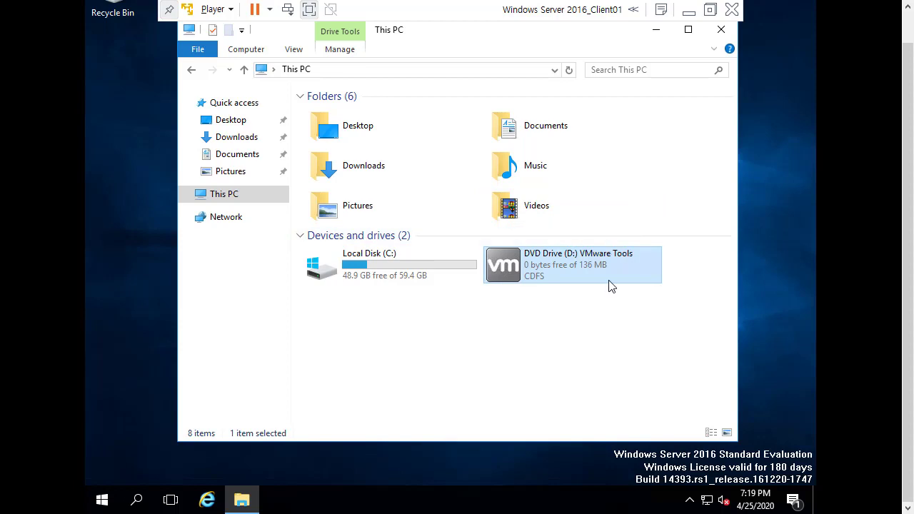
left_click_drag(471, 33, 418, 52)
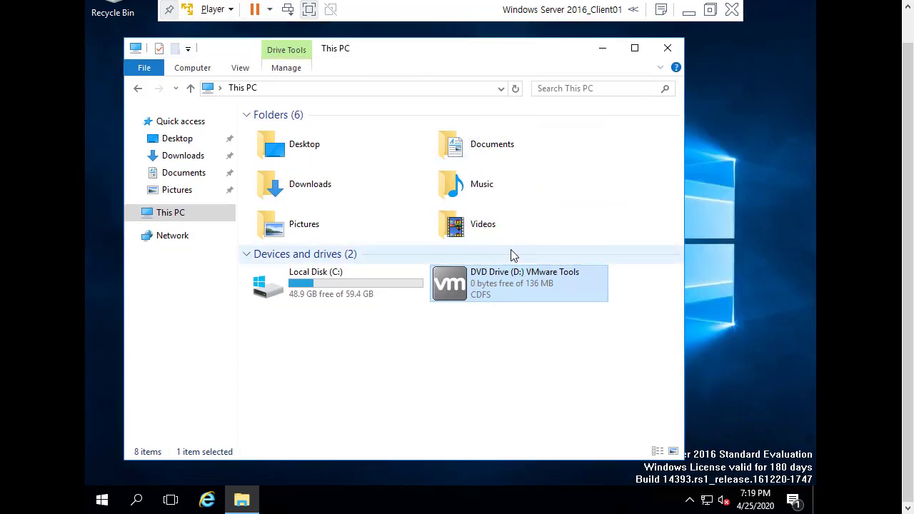
double_click(550, 278)
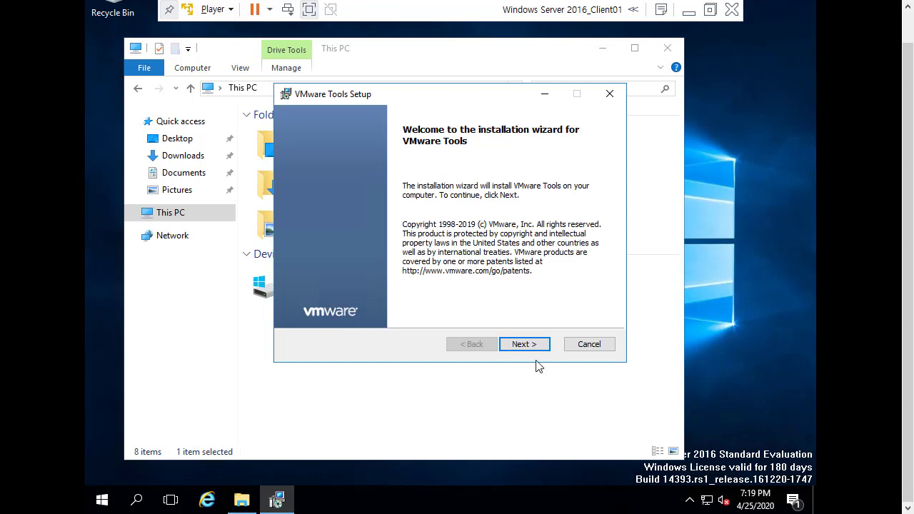
Install VMware Tools with the Typical setup type, finish, and accept the guest restart.
left_click(524, 345)
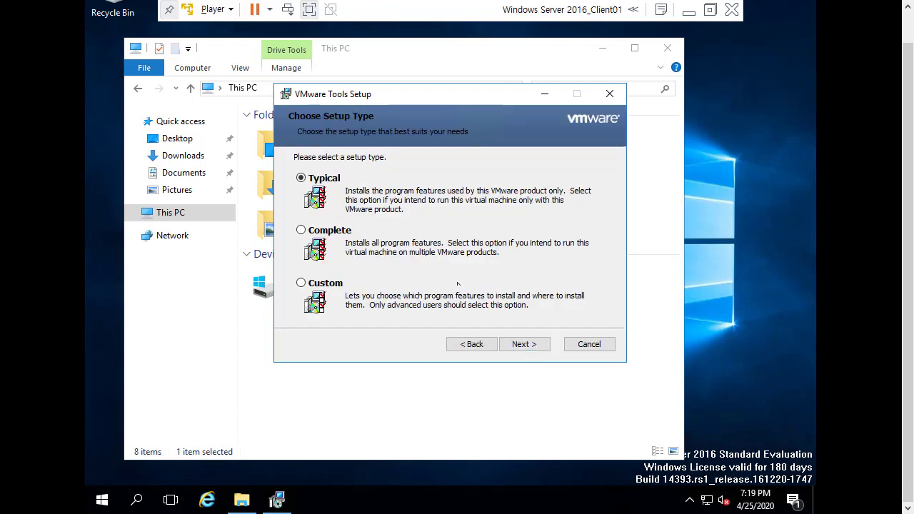
left_click(527, 344)
left_click(528, 345)
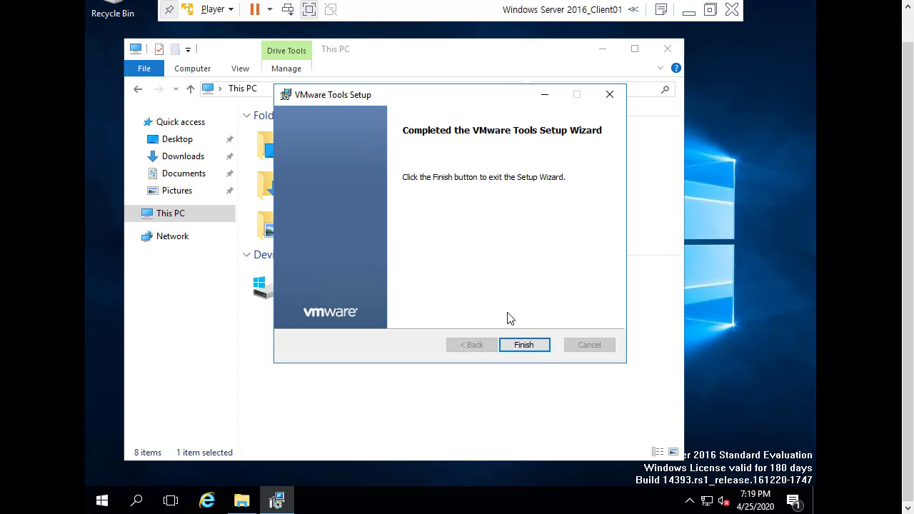
left_click_drag(507, 100, 586, 90)
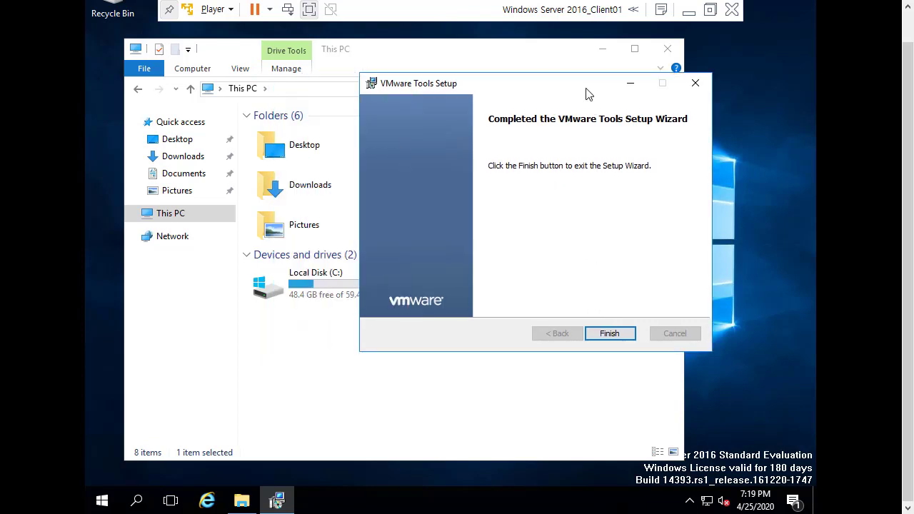
left_click(610, 334)
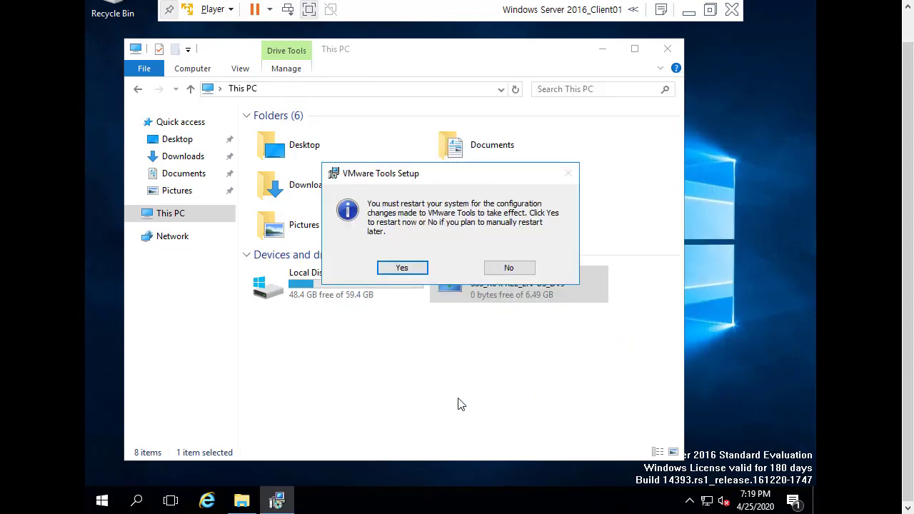
left_click(402, 268)
left_click(418, 269)
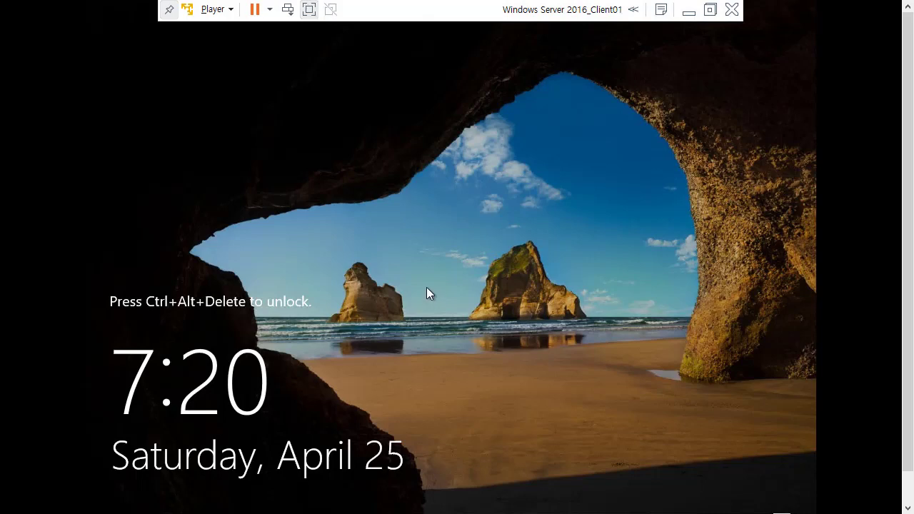
Sign in as Administrator with the account password and close Server Manager.
key("ctrl+alt+Insert")
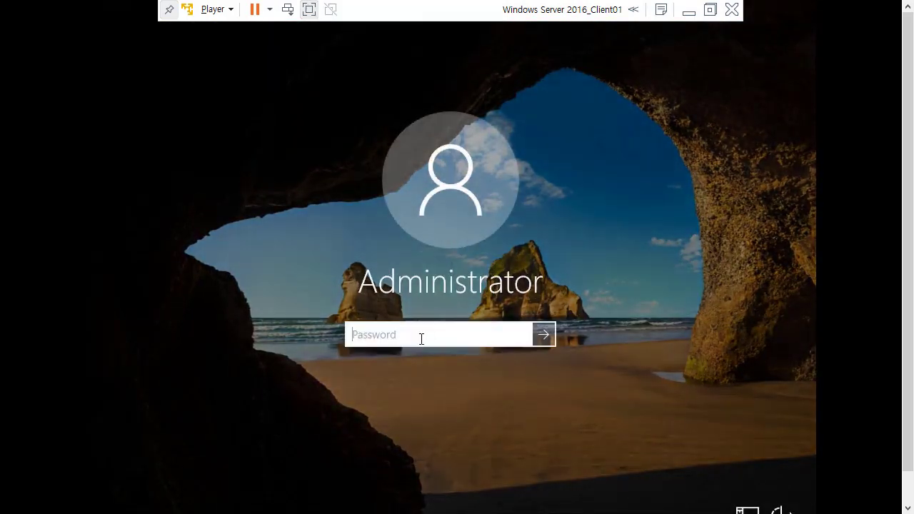
type("P@ssw0rd1")
key("Return")
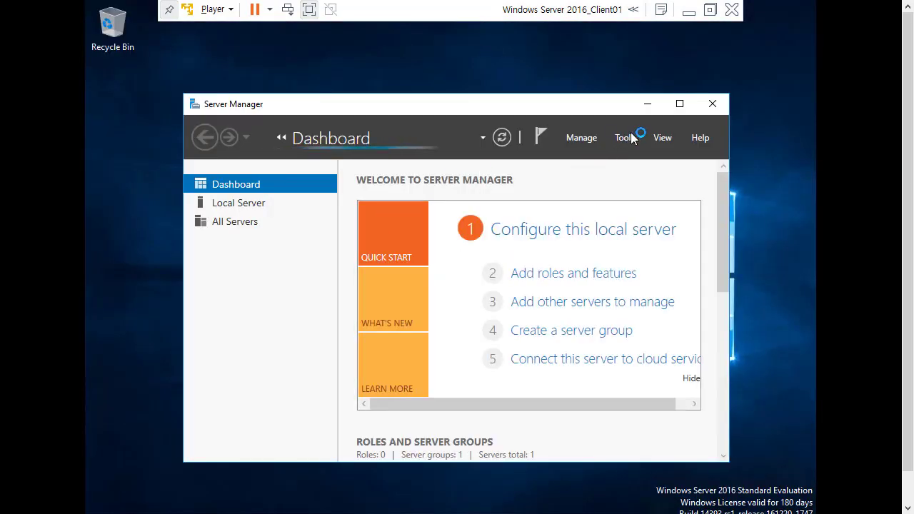
left_click(714, 104)
left_click(116, 41)
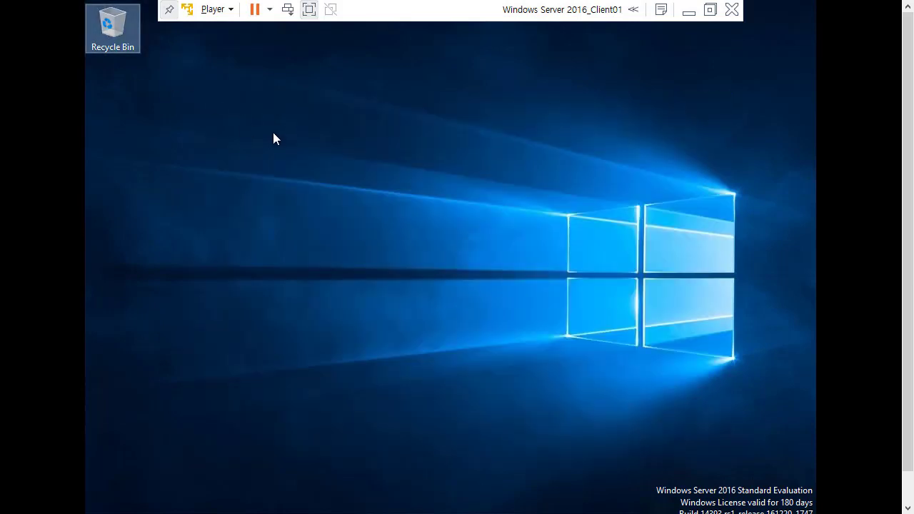
left_click(286, 142)
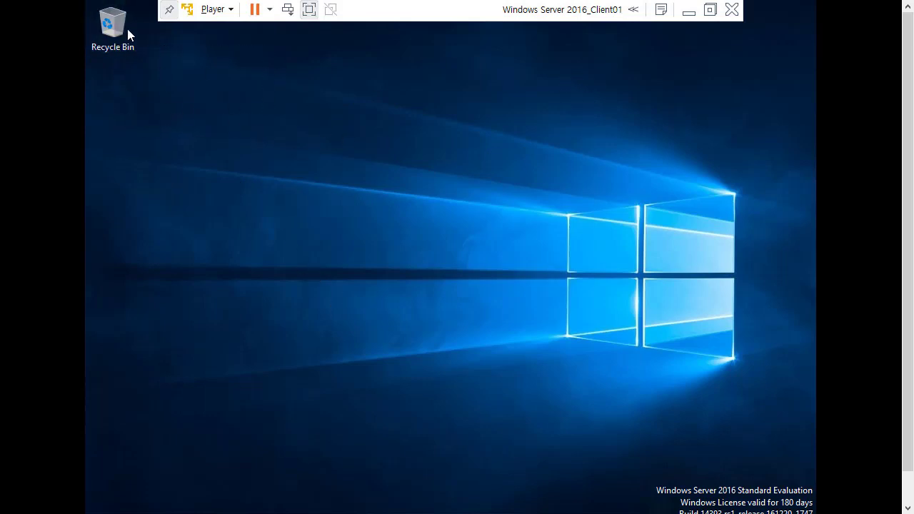
left_click_drag(908, 225, 908, 261)
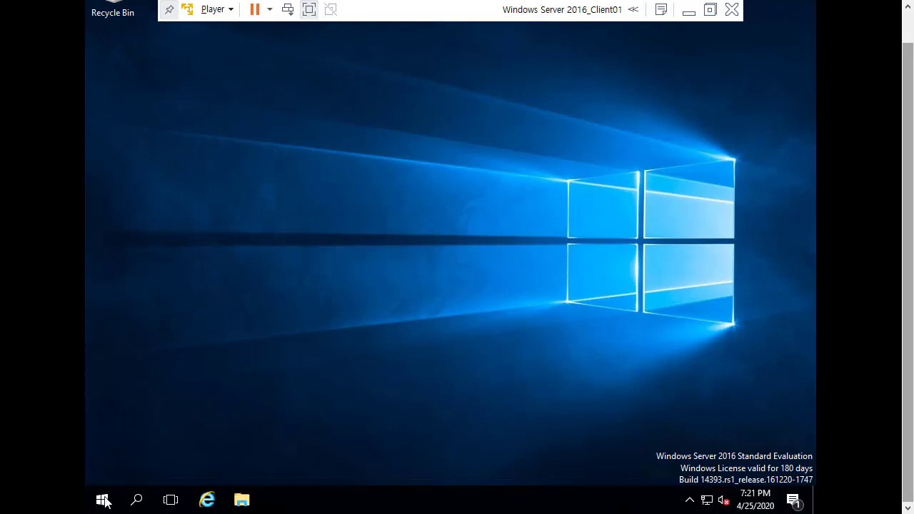
Open File Explorer from the taskbar and close it, twice, leaving the desktop empty.
left_click(241, 499)
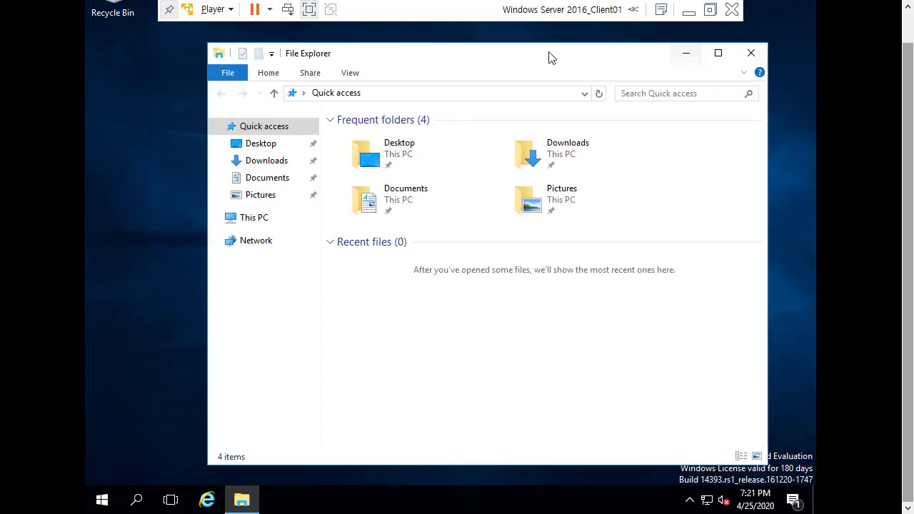
left_click(717, 53)
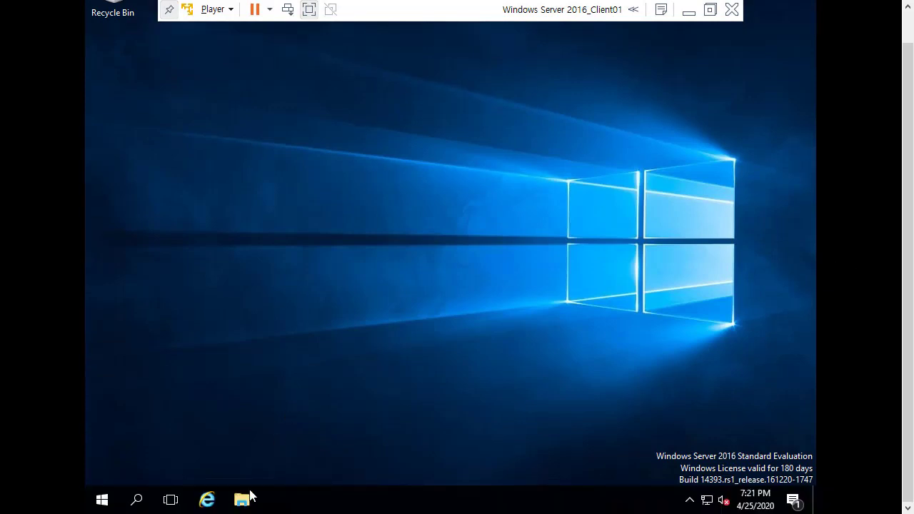
left_click(242, 499)
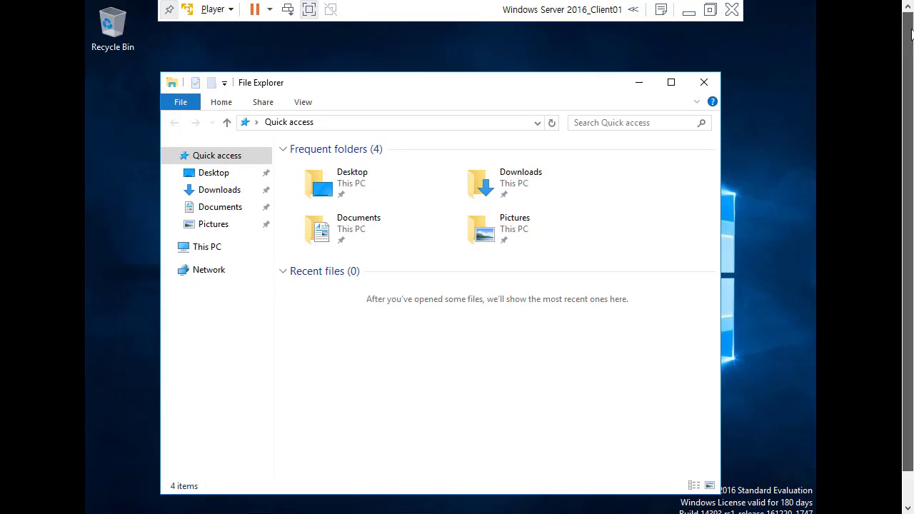
left_click_drag(405, 88, 410, 77)
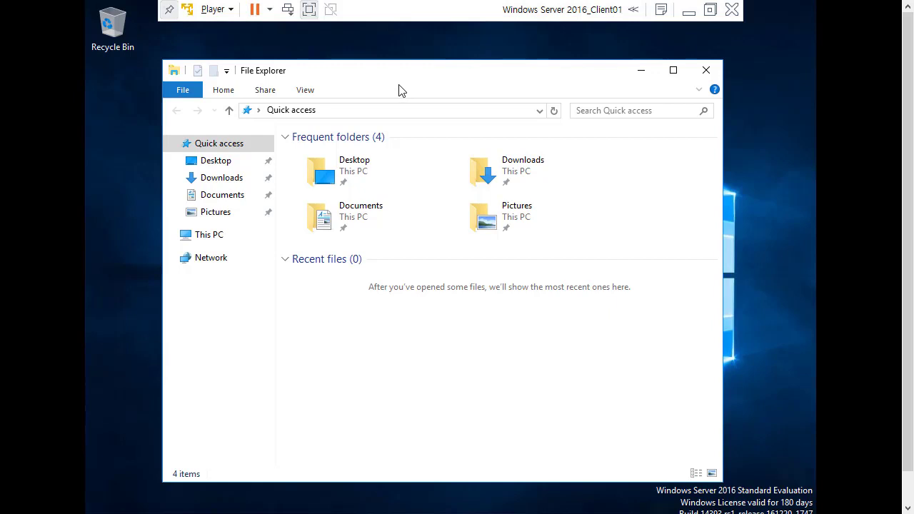
left_click_drag(411, 74, 411, 66)
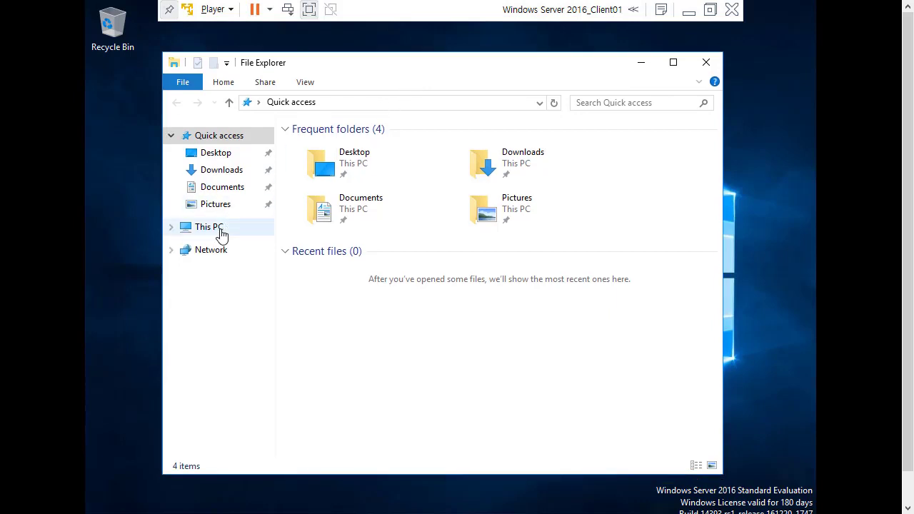
left_click(706, 63)
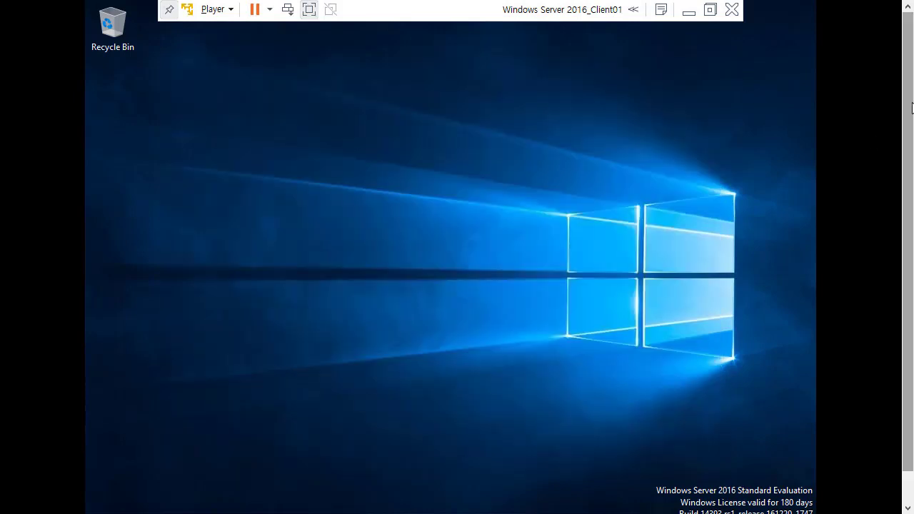
scroll(264, 336, "down", 1)
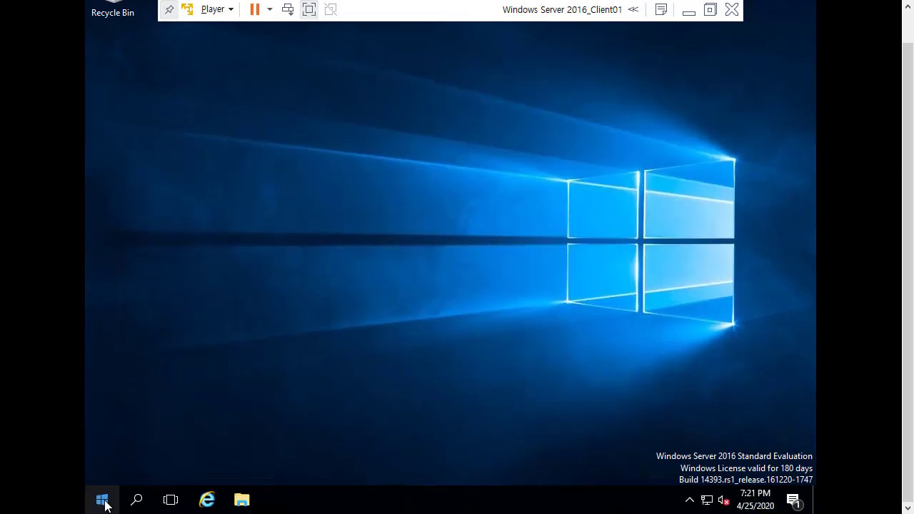
Reach the Language preferences page via Start > Control Panel, then bring up the Player menu.
left_click(104, 502)
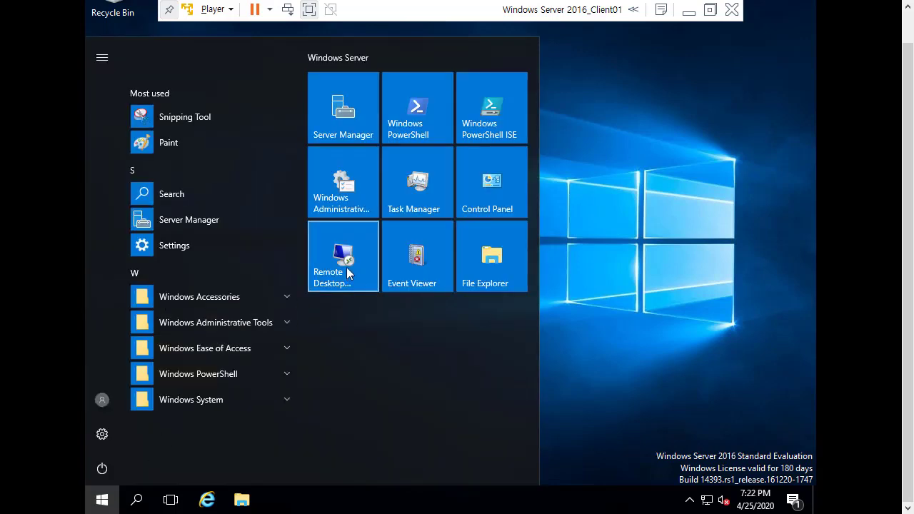
left_click(499, 189)
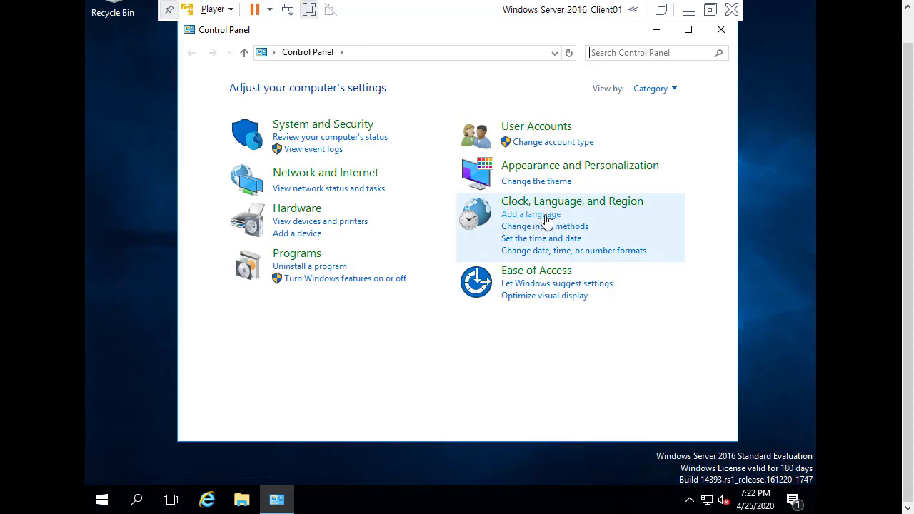
left_click(547, 219)
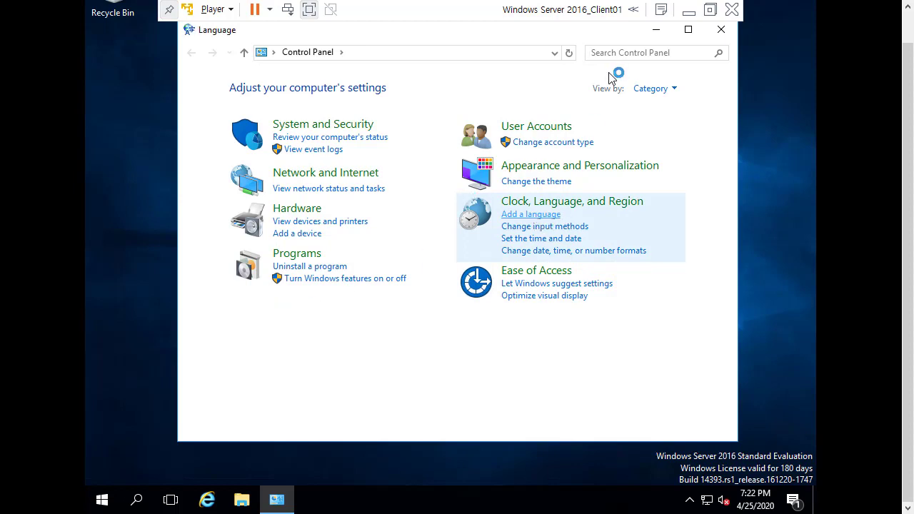
left_click(228, 15)
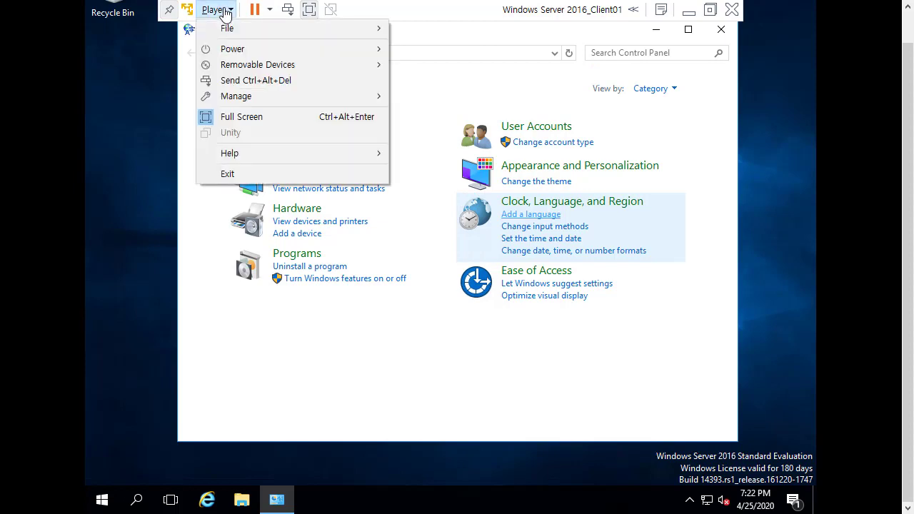
mouse_move(248, 104)
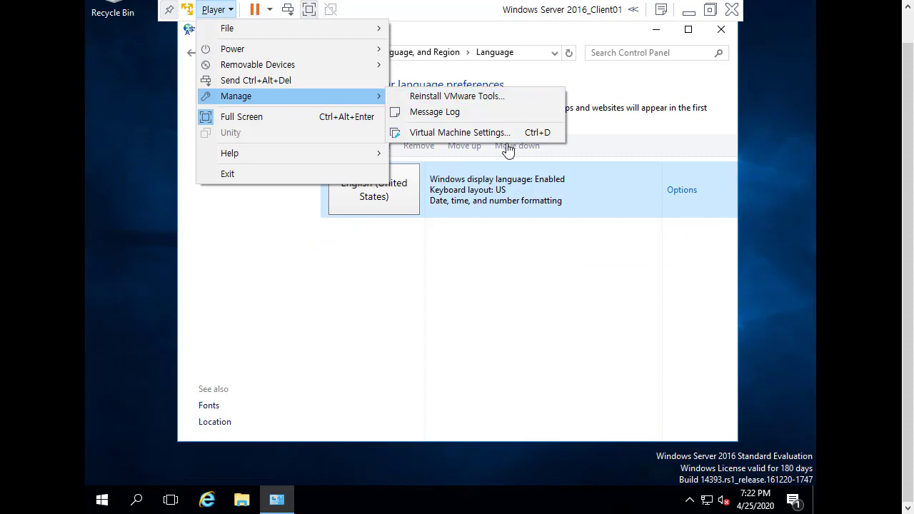
left_click(488, 132)
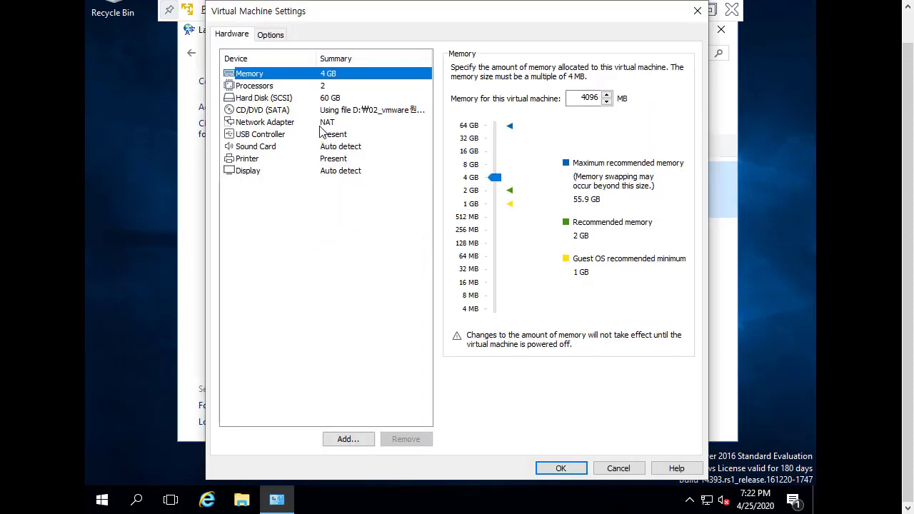
left_click(320, 124)
left_click(698, 11)
left_click(212, 9)
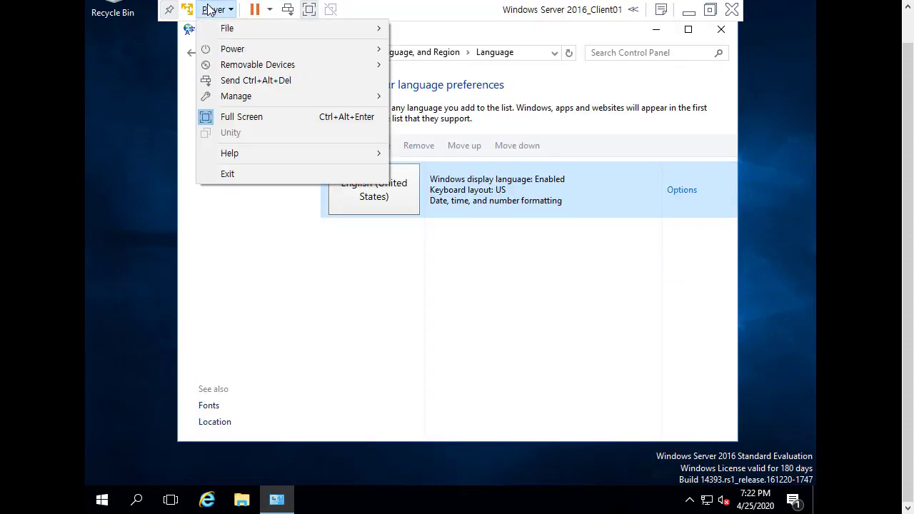
mouse_move(249, 96)
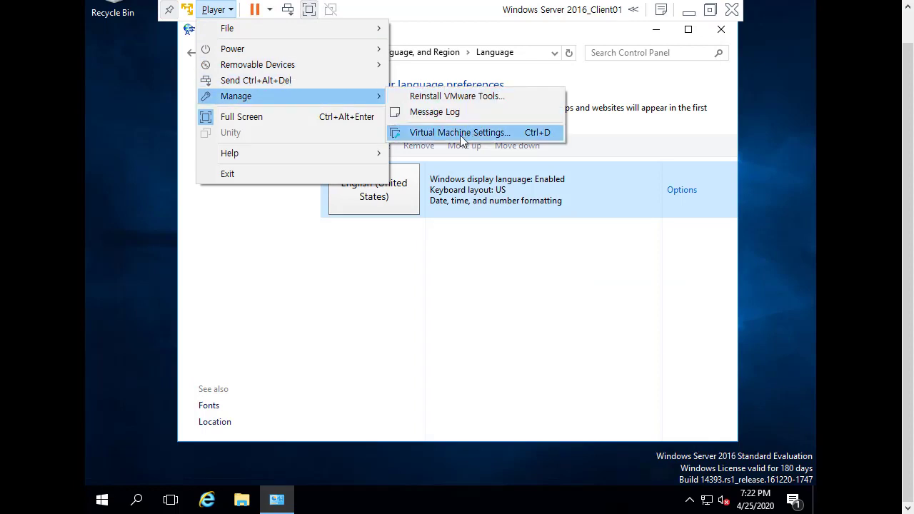
left_click(530, 135)
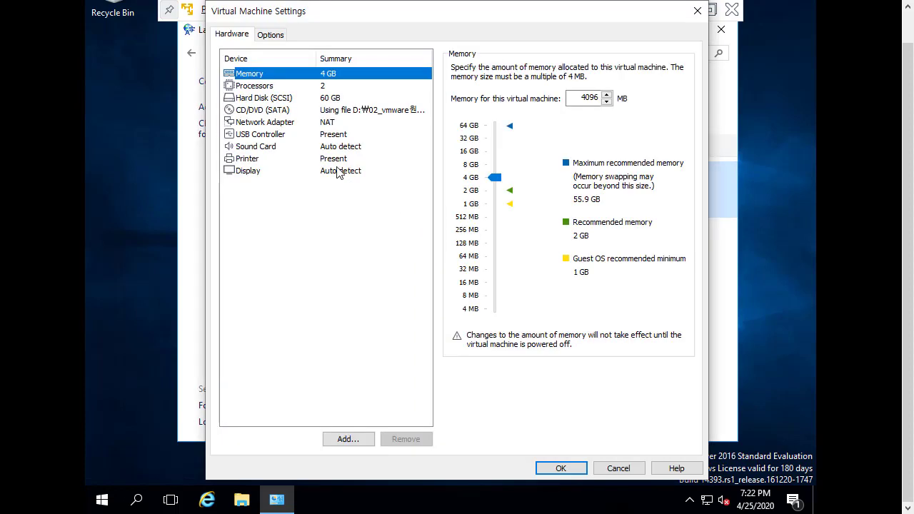
left_click(310, 124)
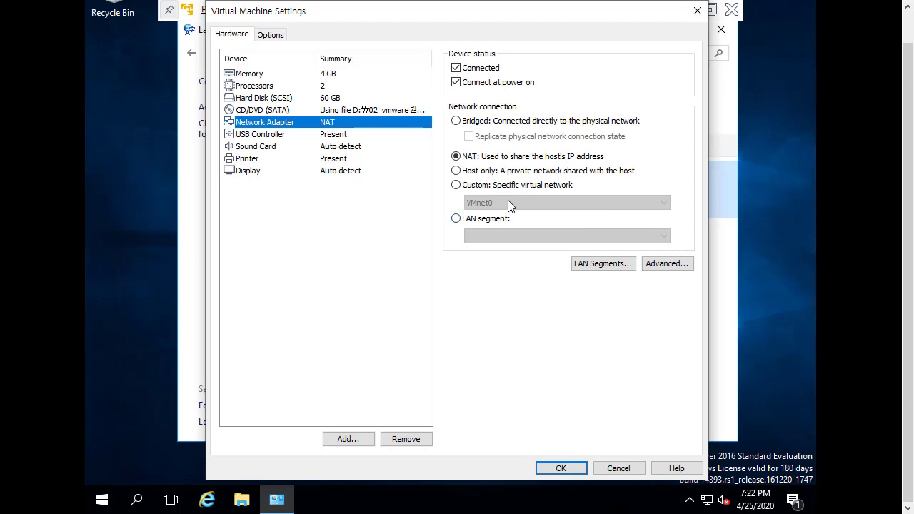
left_click(697, 10)
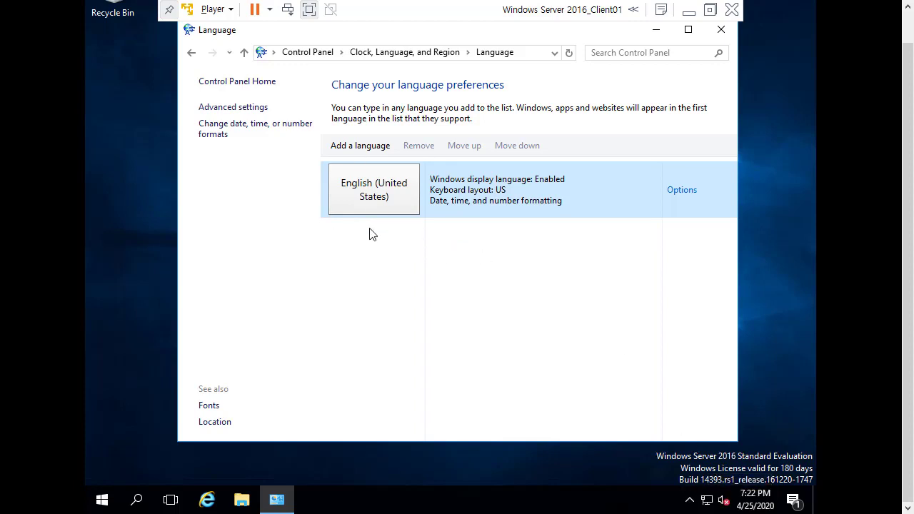
Pick 한국어 (Korean) from the Add a language list and add it.
left_click_drag(326, 33, 307, 47)
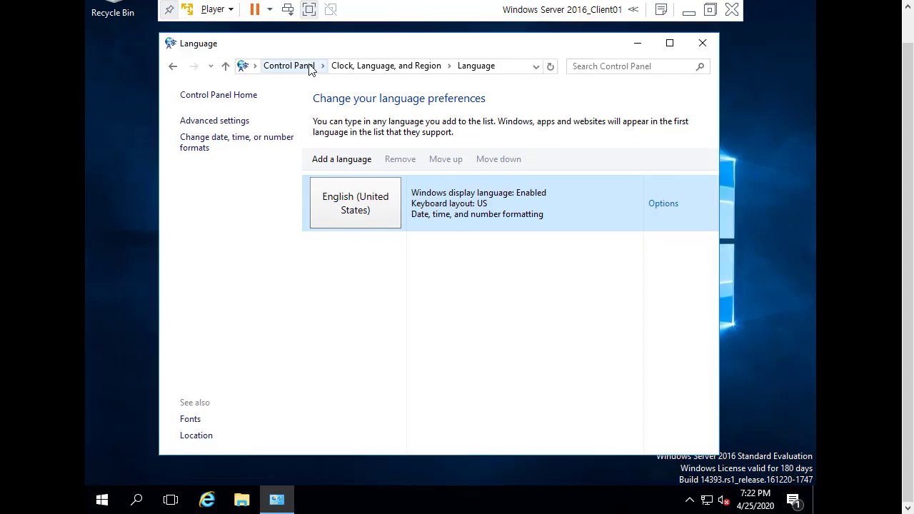
left_click(360, 164)
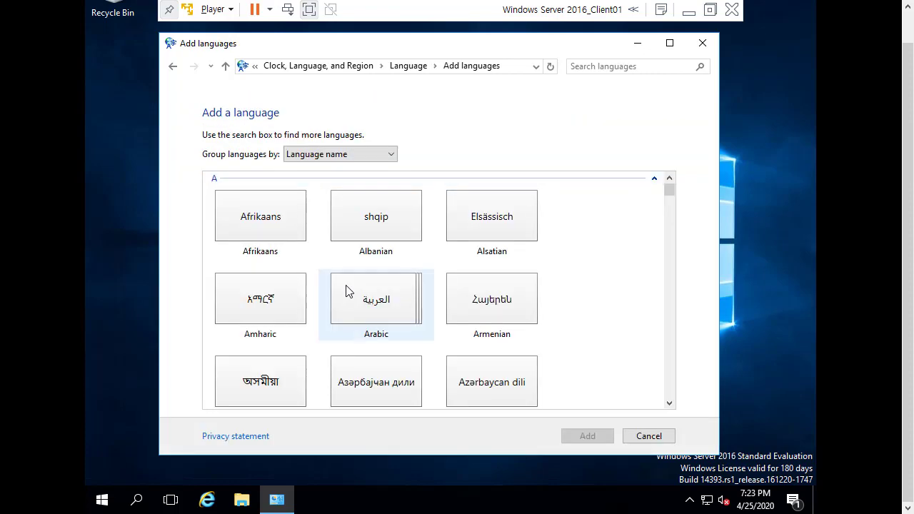
scroll(436, 254, "down", 5)
scroll(437, 253, "down", 15)
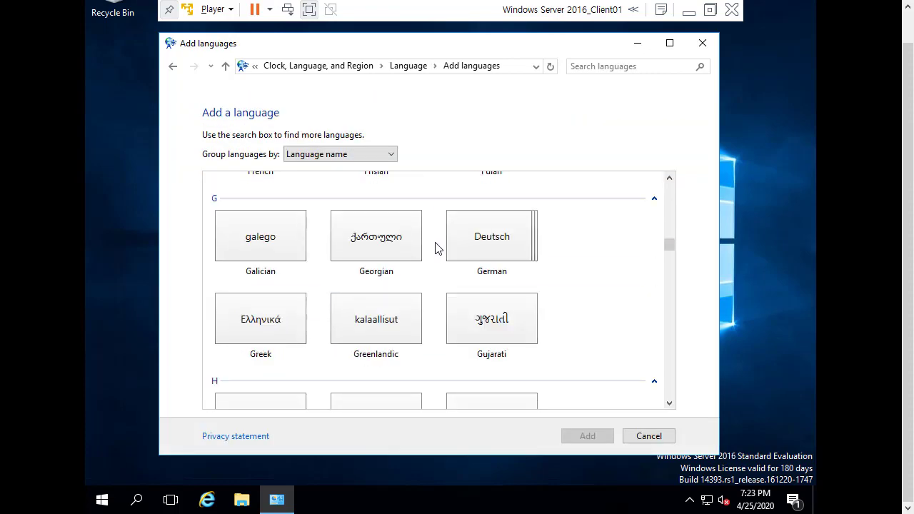
scroll(437, 248, "down", 10)
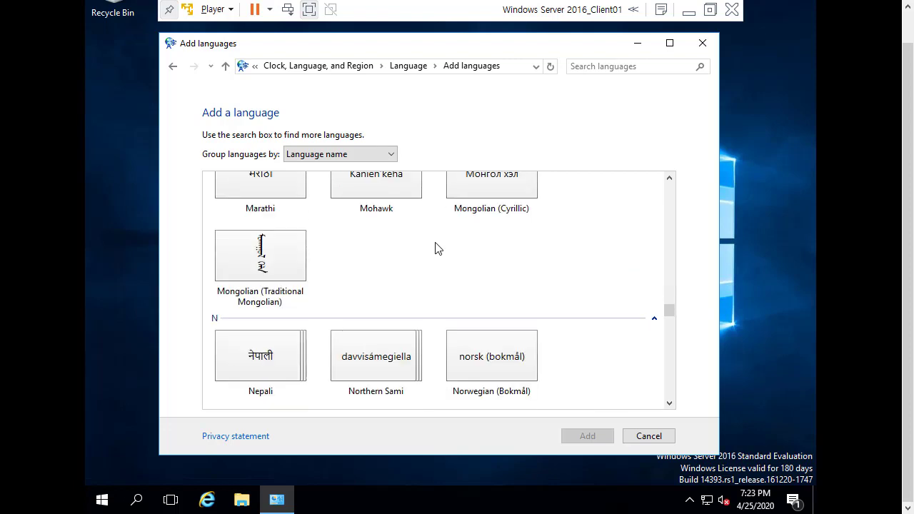
scroll(438, 247, "down", 3)
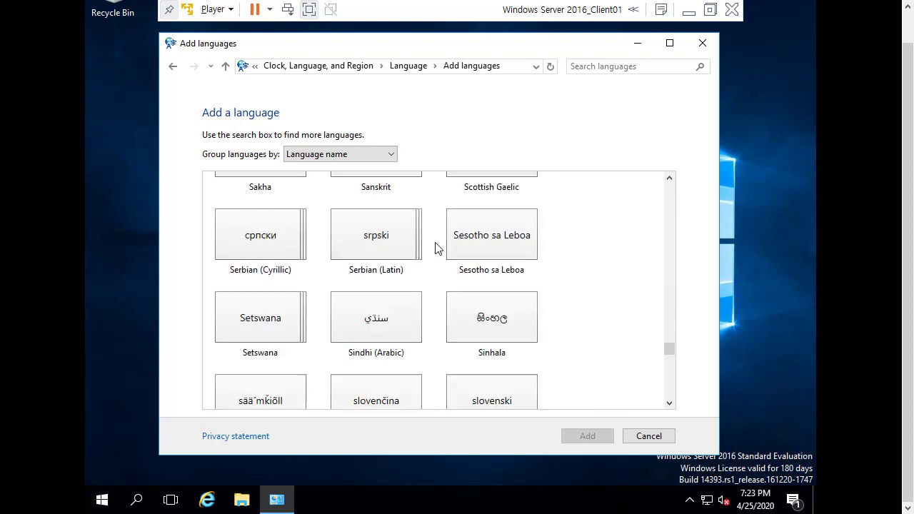
scroll(437, 248, "down", 3)
scroll(437, 248, "up", 5)
scroll(437, 248, "up", 10)
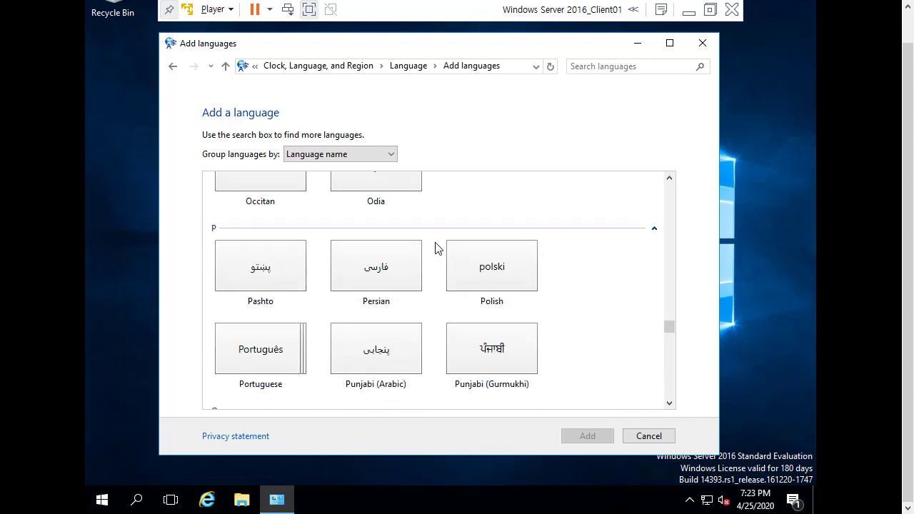
scroll(437, 248, "up", 2)
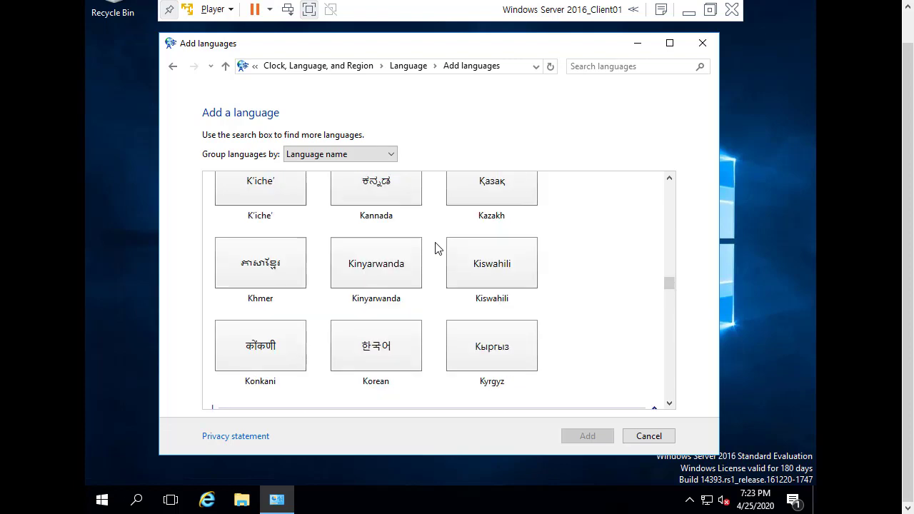
scroll(434, 247, "down", 2)
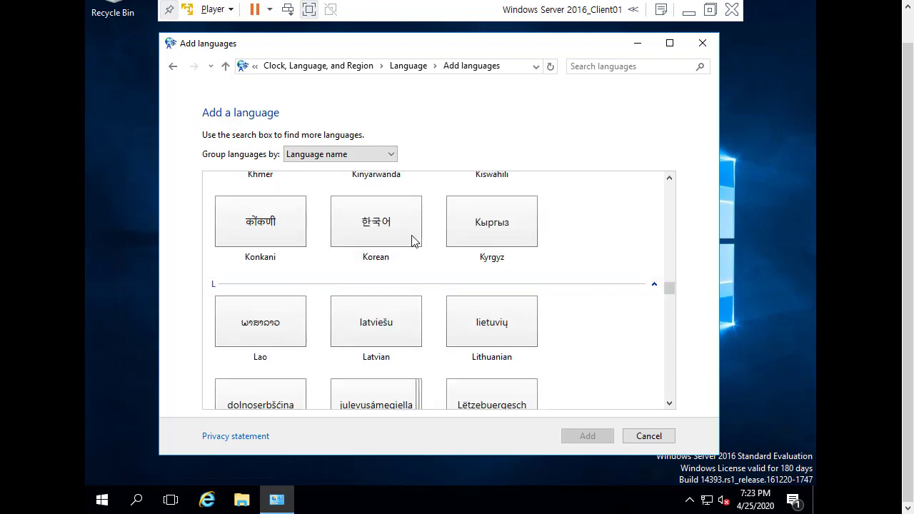
left_click(406, 231)
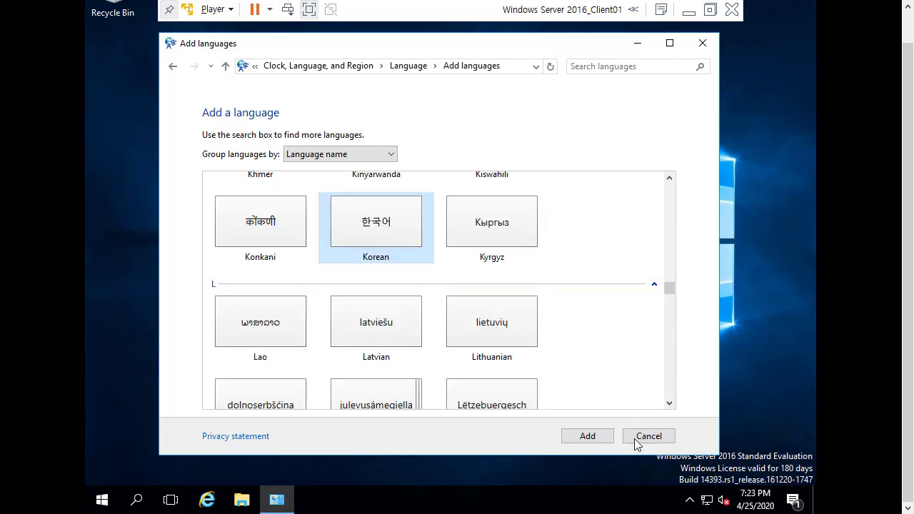
left_click(600, 437)
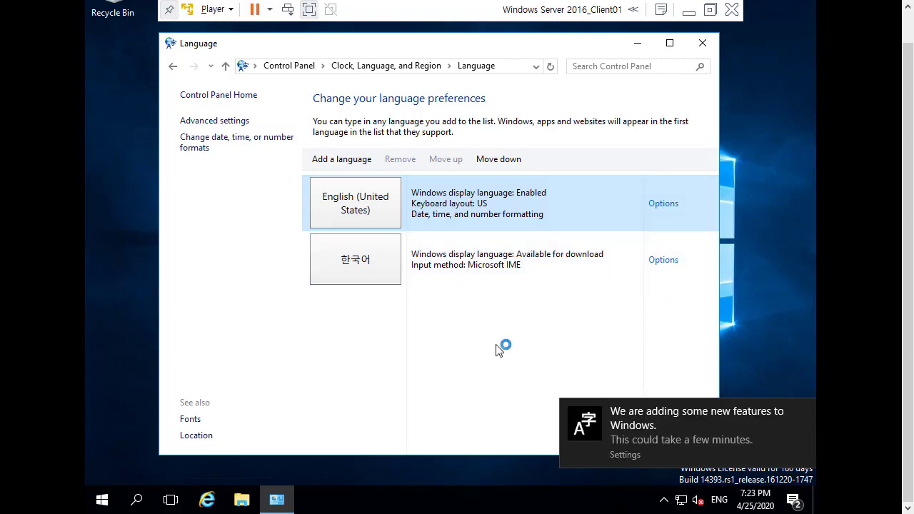
Download and install the Korean language pack (KB3193497) from the 한국어 options, then close.
left_click(379, 263)
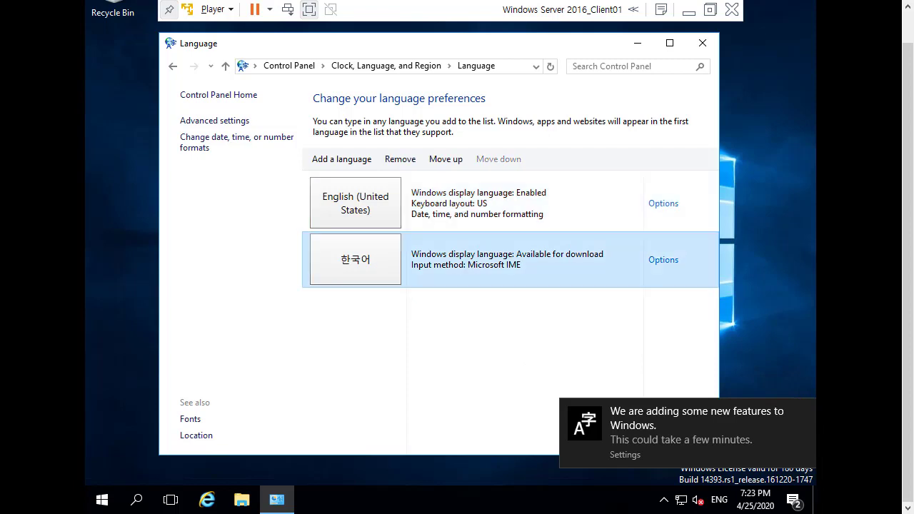
double_click(378, 263)
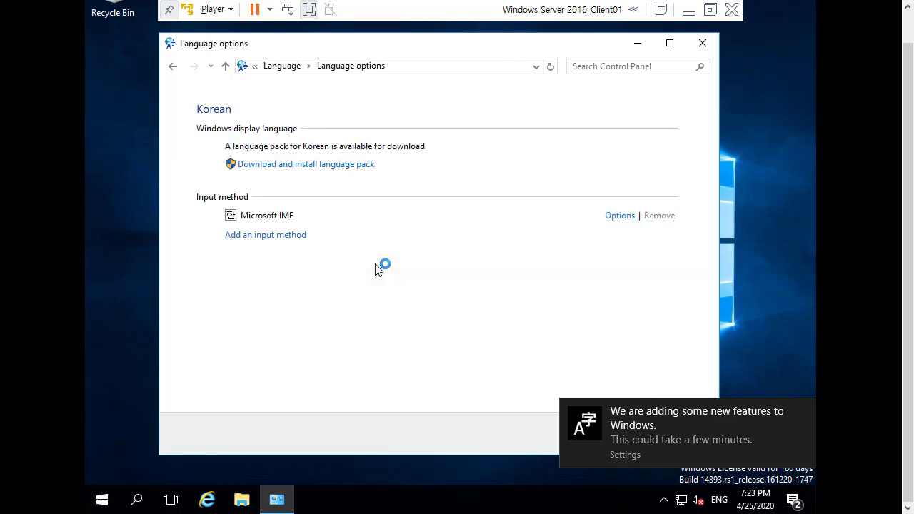
left_click(306, 168)
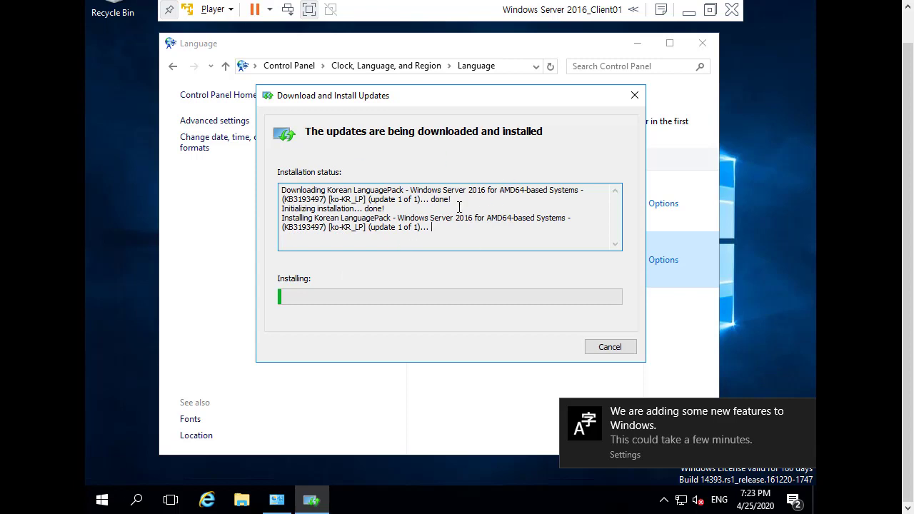
left_click(808, 413)
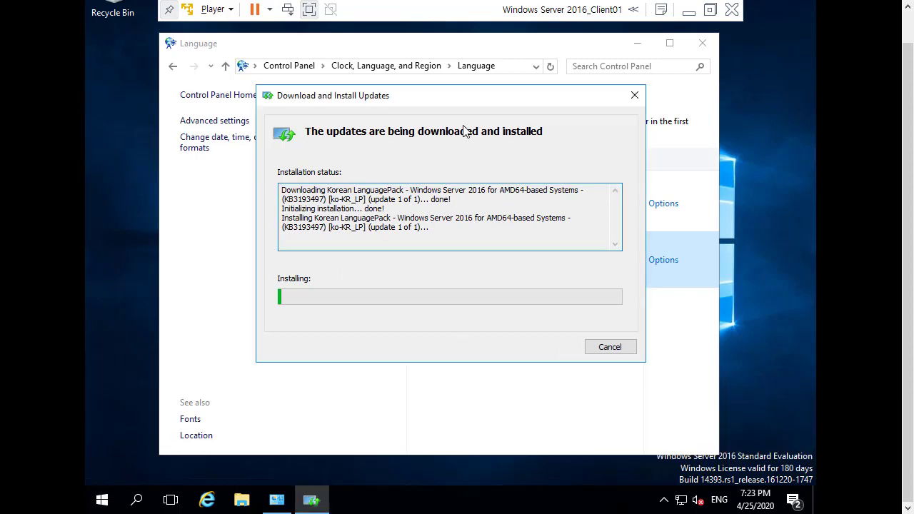
left_click_drag(475, 99, 482, 97)
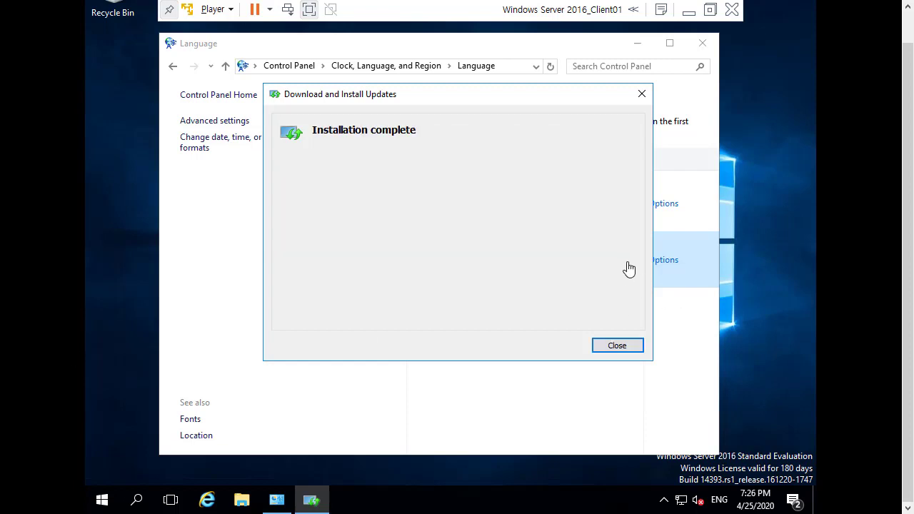
left_click(614, 346)
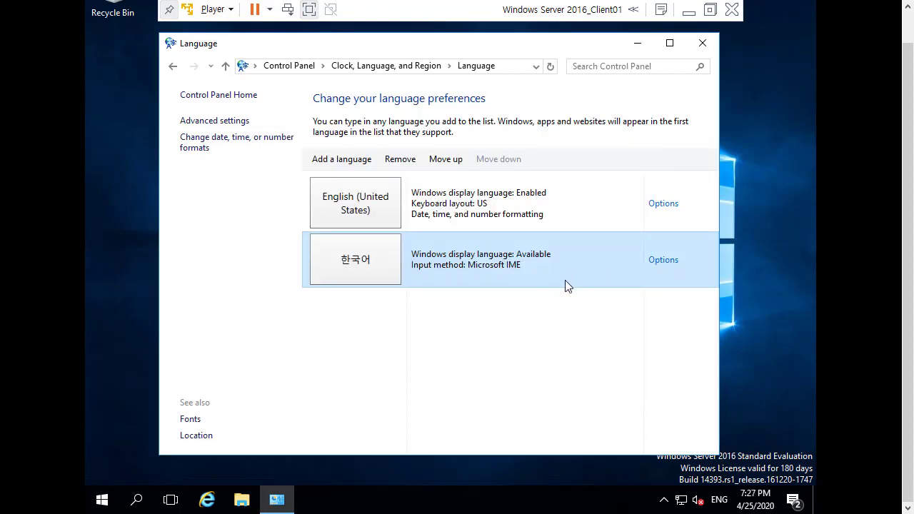
Make 한국어 the primary language in its options and log off now.
left_click(663, 261)
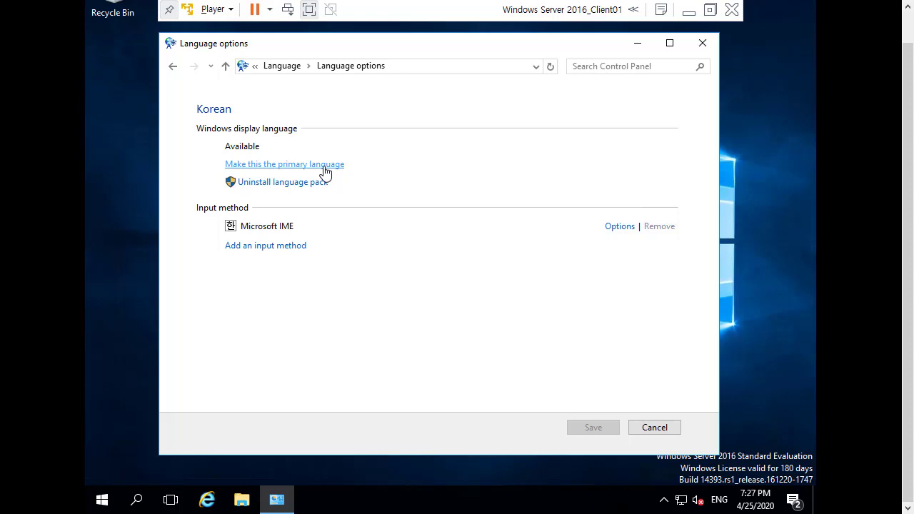
left_click(325, 168)
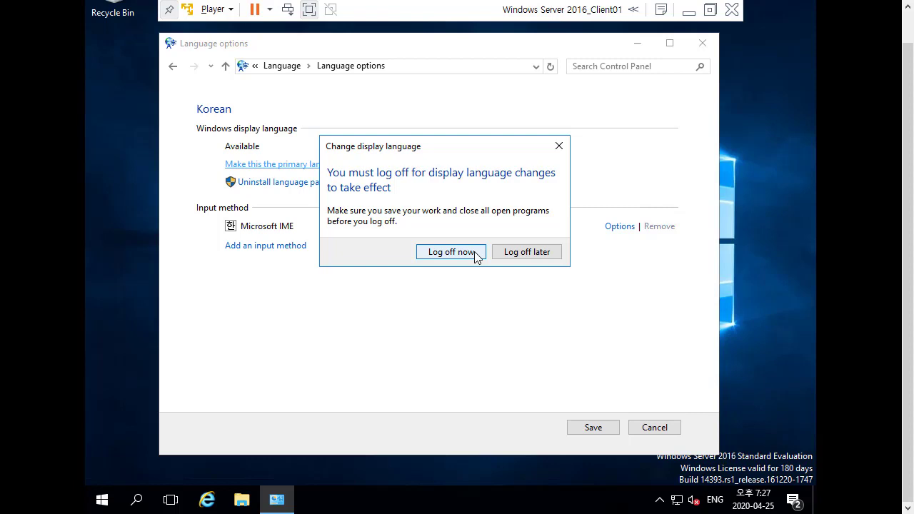
left_click(474, 252)
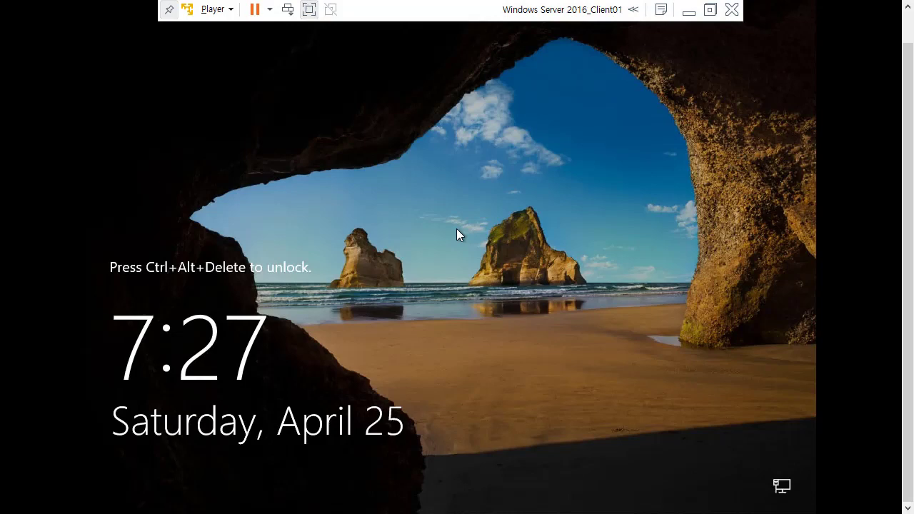
Sign in as Administrator with the account password and close the Korean Server Manager.
key("ctrl+alt+Insert")
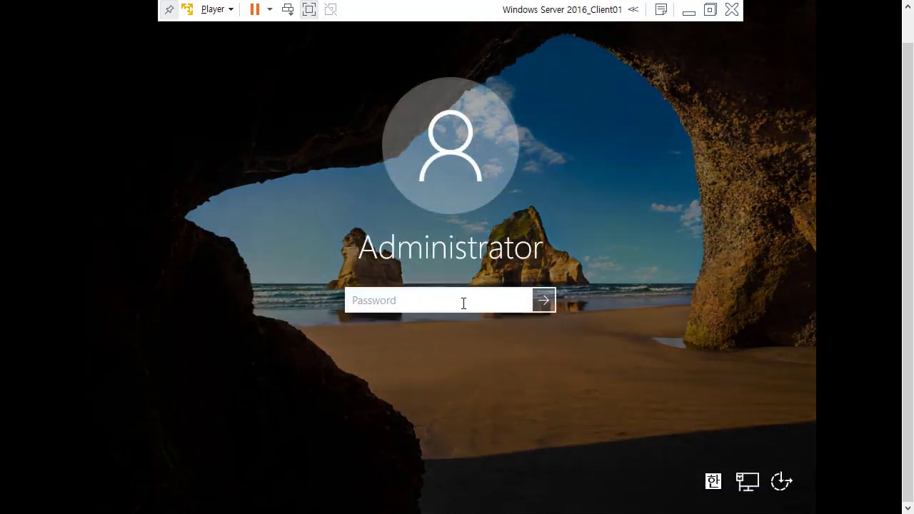
type("P@ssw0rd1")
key("Return")
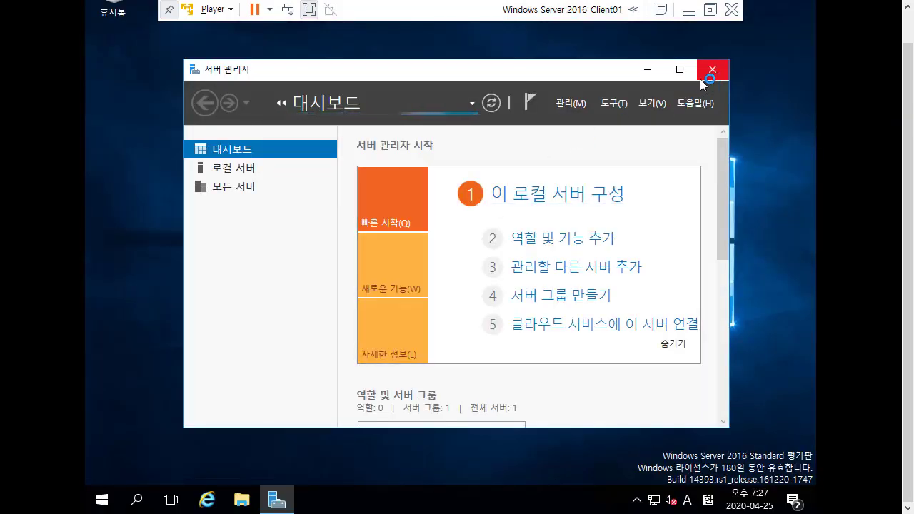
scroll(903, 93, "up", 2)
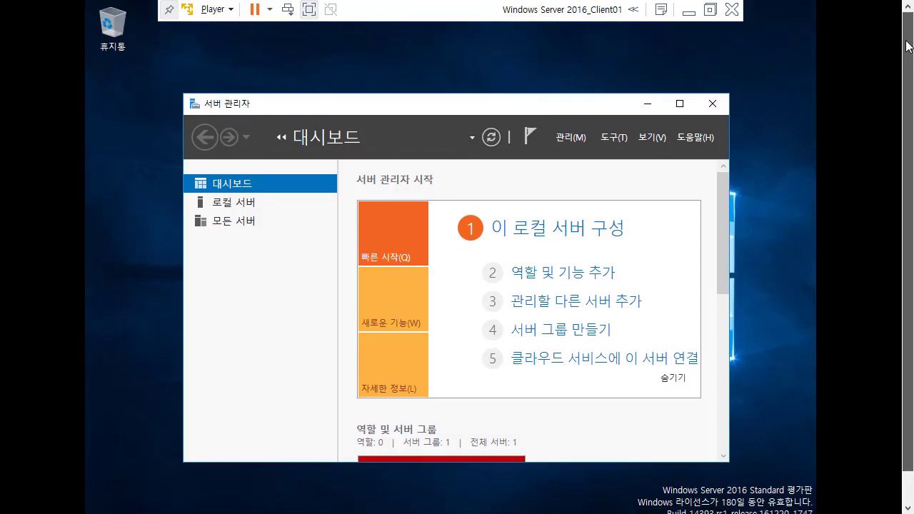
scroll(898, 74, "up", 2)
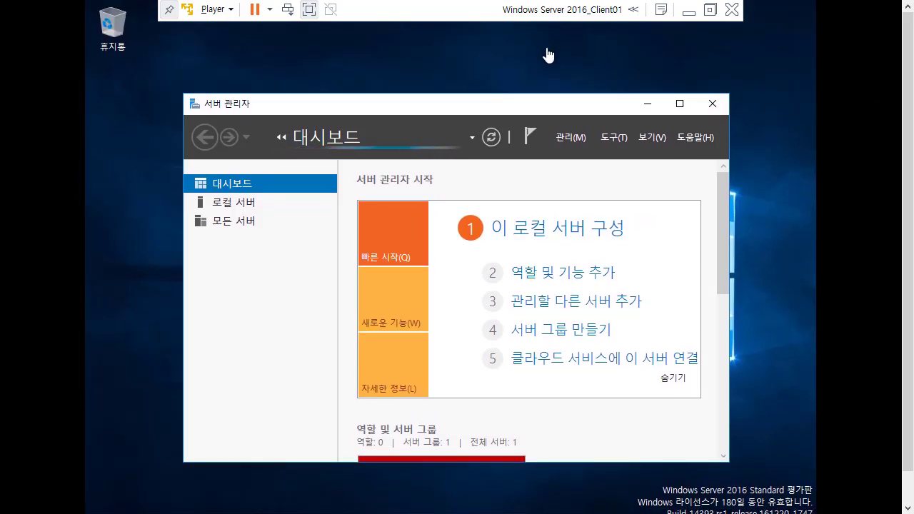
left_click_drag(457, 109, 413, 103)
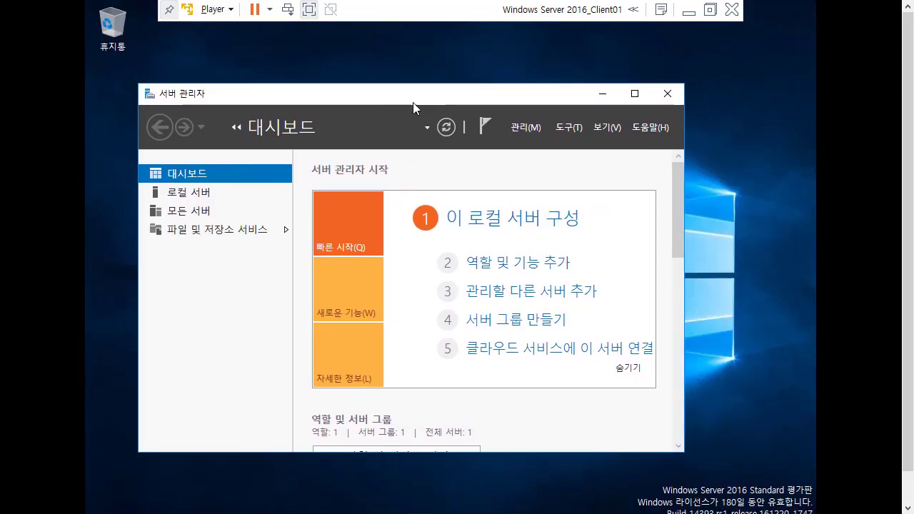
left_click(658, 100)
scroll(908, 275, "down", 2)
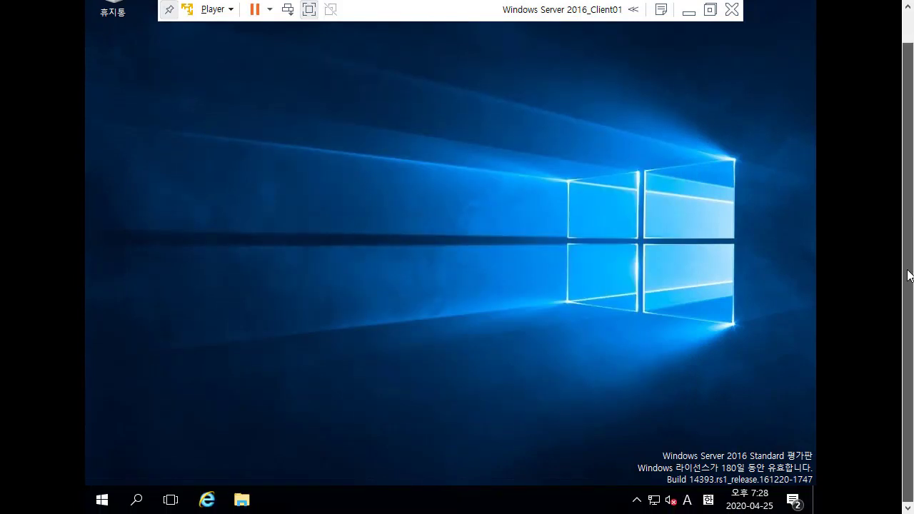
scroll(912, 214, "up", 2)
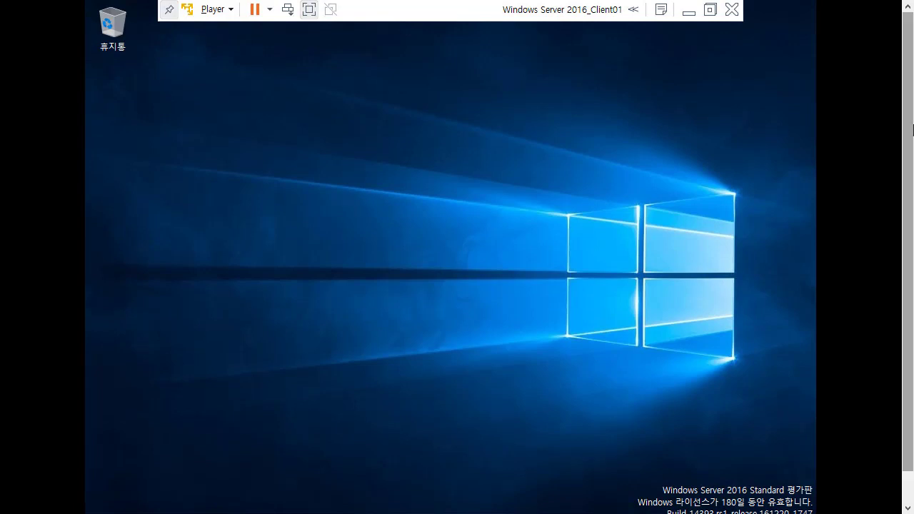
scroll(912, 143, "down", 2)
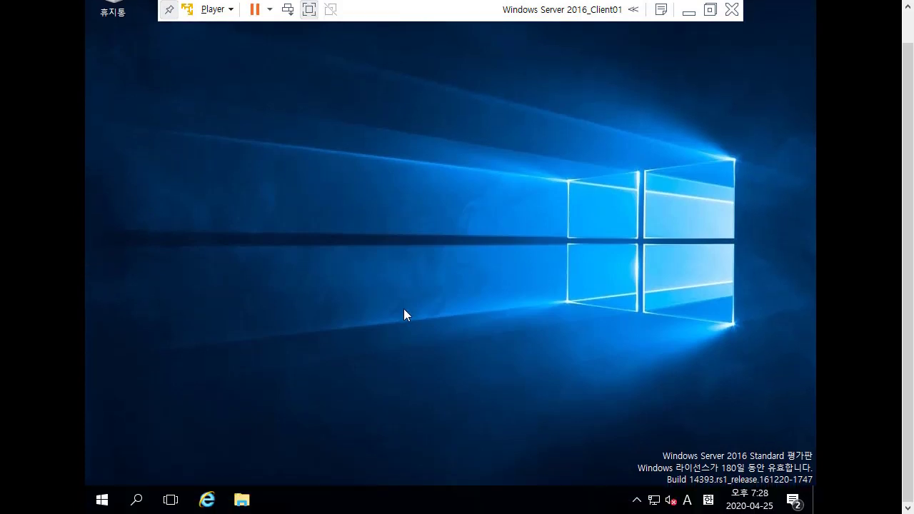
left_click(102, 500)
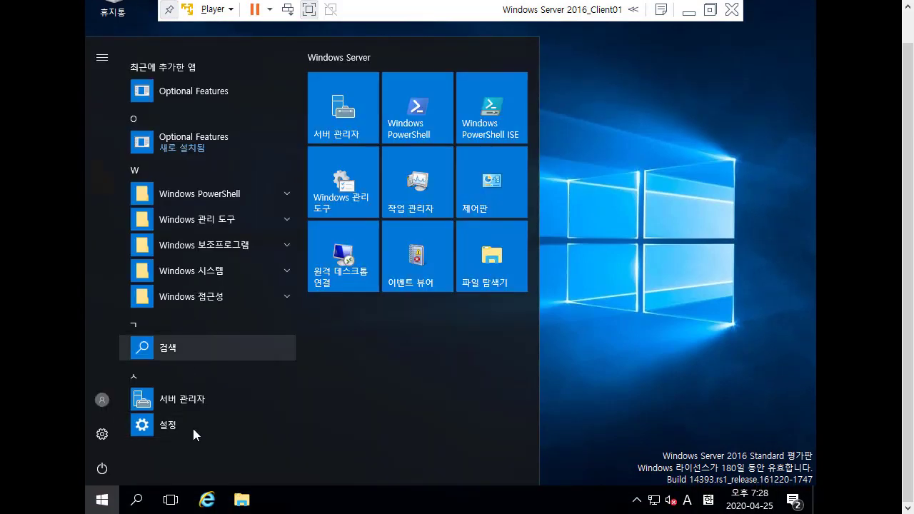
left_click(136, 503)
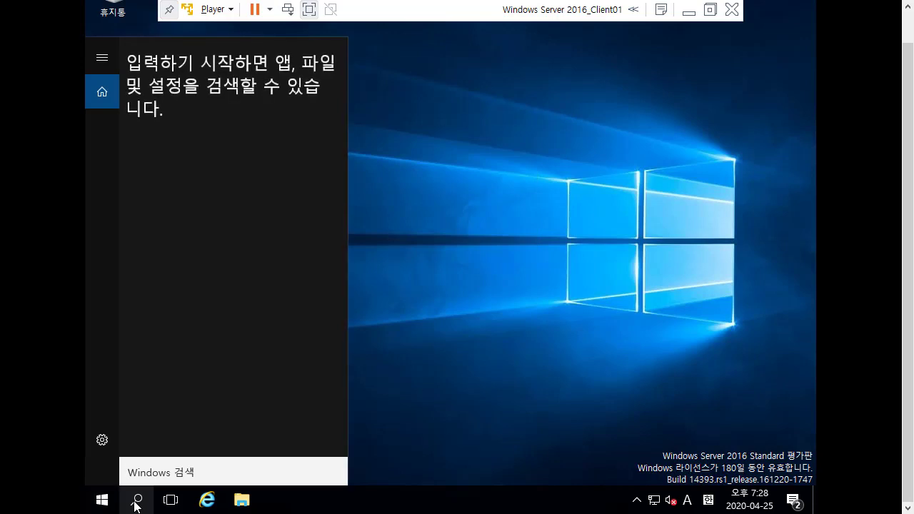
left_click(102, 499)
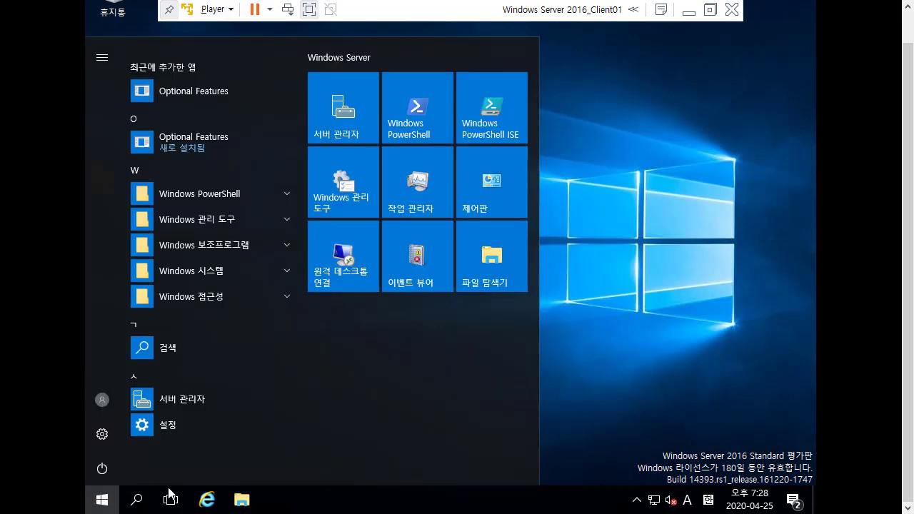
key("Hangul")
type("제어판")
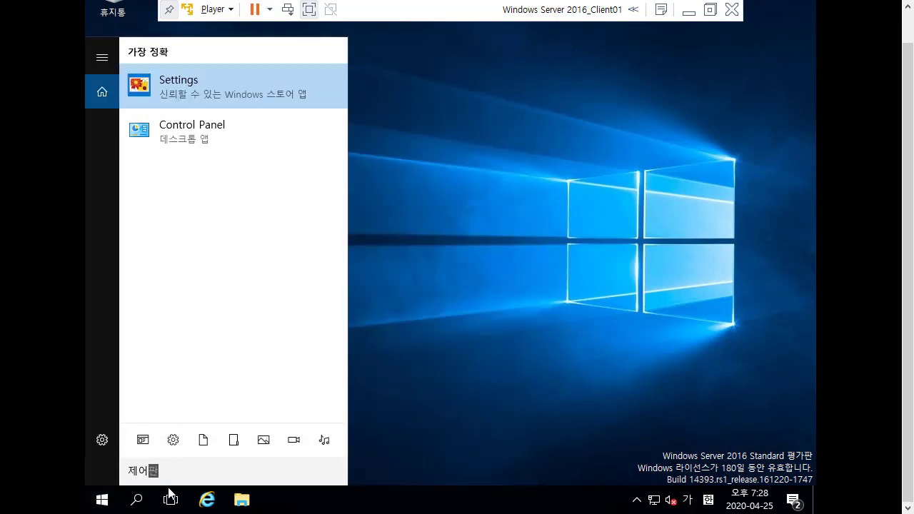
key("BackSpace")
type("ㅍ")
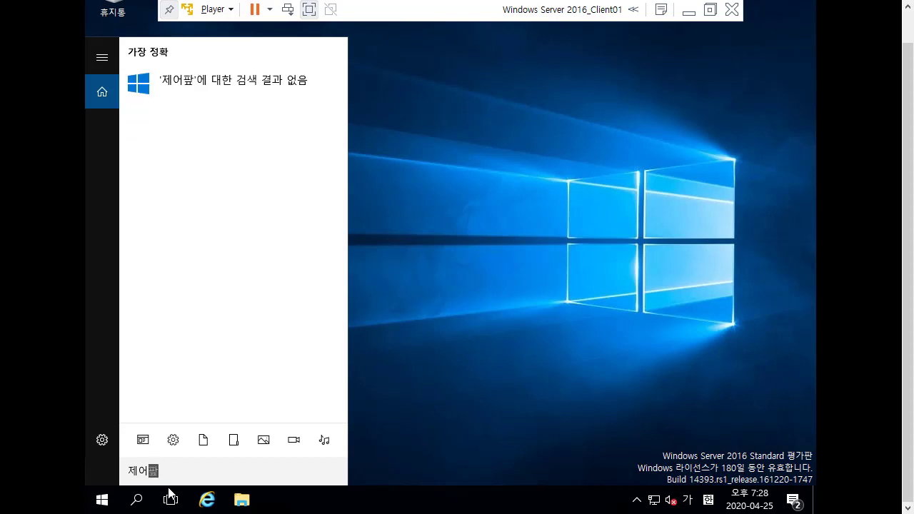
key("BackSpace")
key("BackSpace")
key("BackSpace")
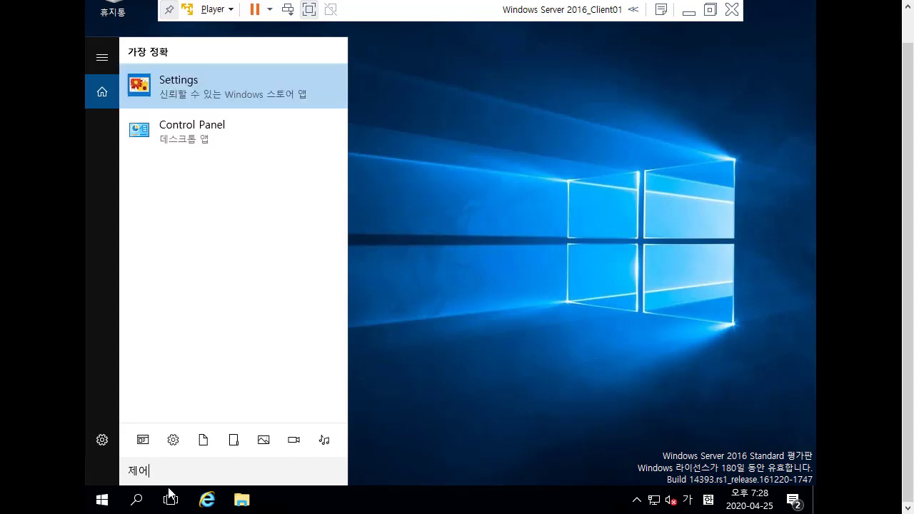
key("BackSpace")
key("BackSpace")
key("Hangul")
type("con")
key("BackSpace")
key("BackSpace")
key("BackSpace")
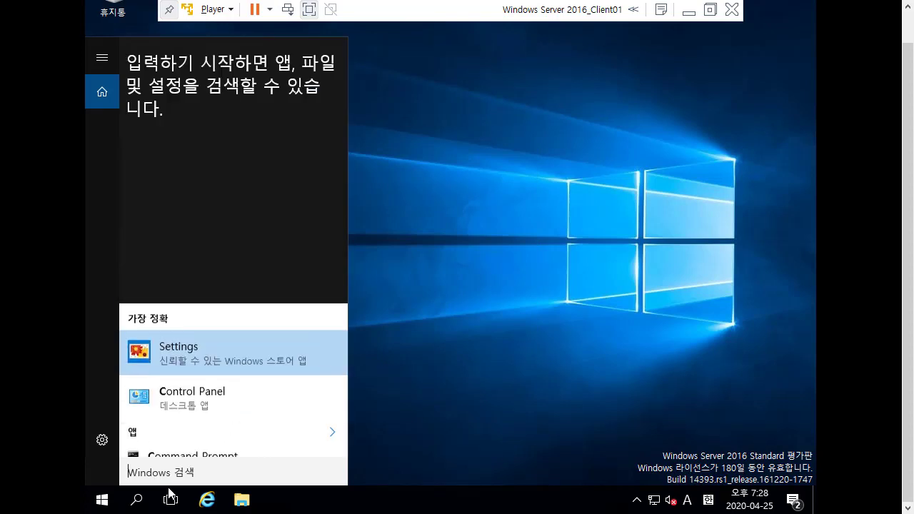
key("Hangul")
type("ㄱ")
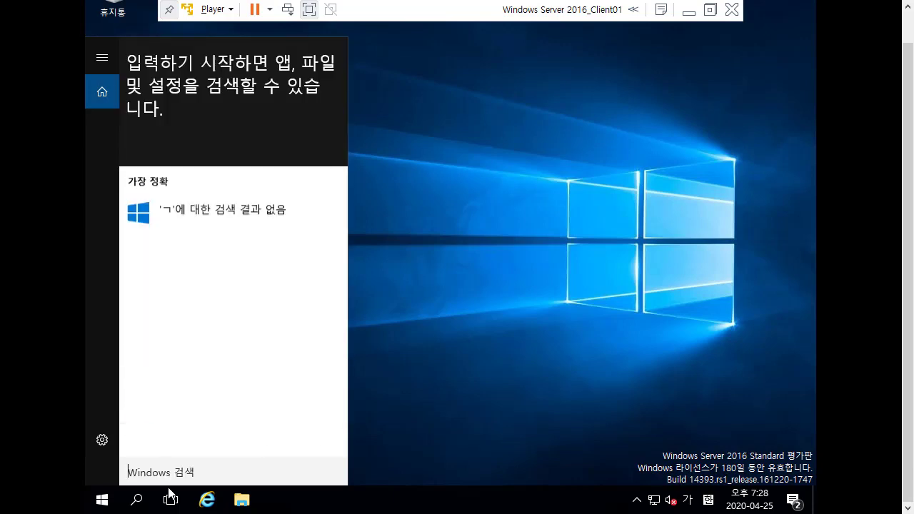
type("컴퓨터관")
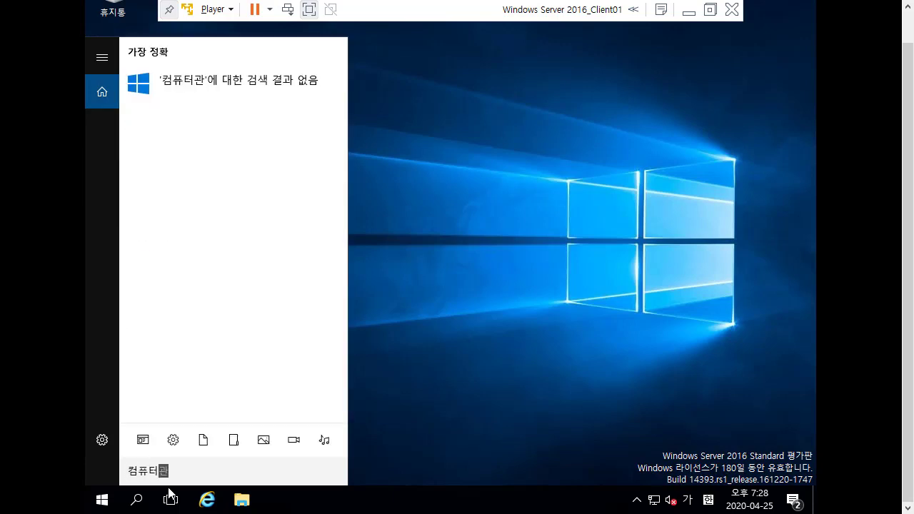
type("리")
key("BackSpace")
key("BackSpace")
key("BackSpace")
key("BackSpace")
key("BackSpace")
key("BackSpace")
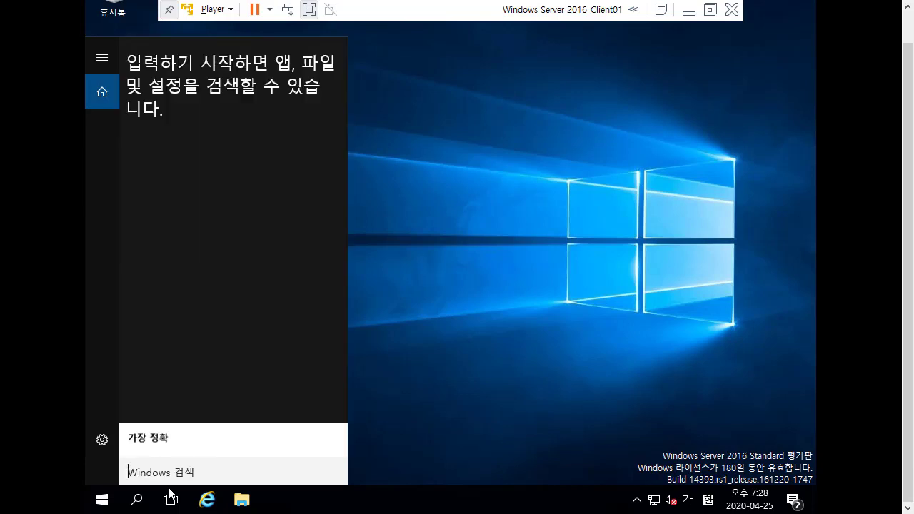
key("Hangul")
type("manag")
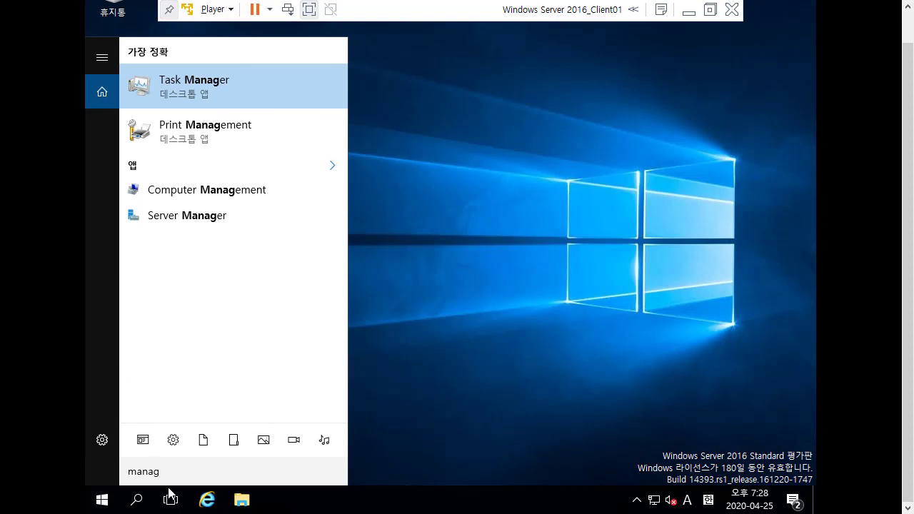
left_click(460, 178)
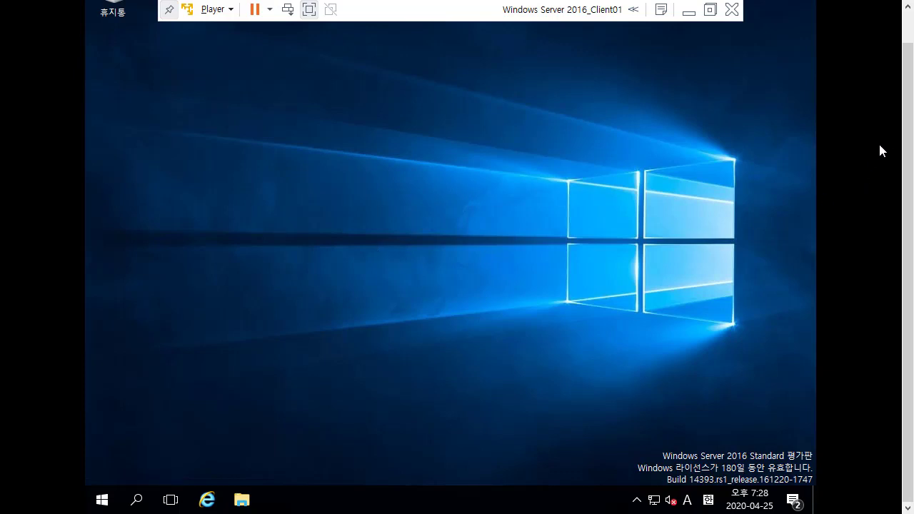
scroll(881, 142, "up", 1)
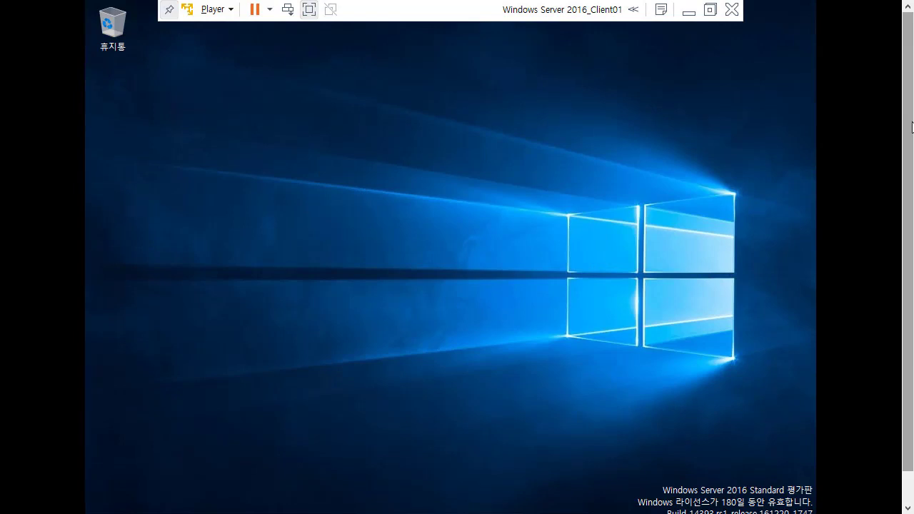
scroll(912, 127, "down", 1)
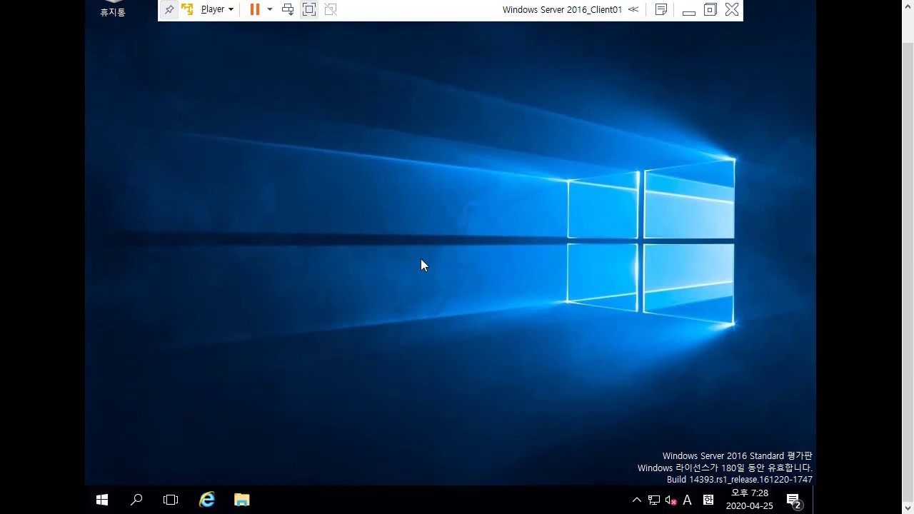
left_click(206, 499)
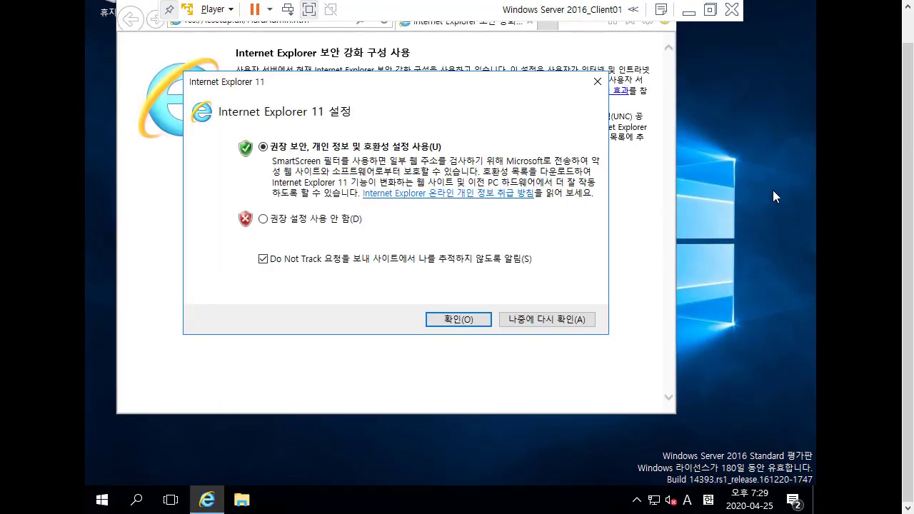
scroll(910, 120, "up", 1)
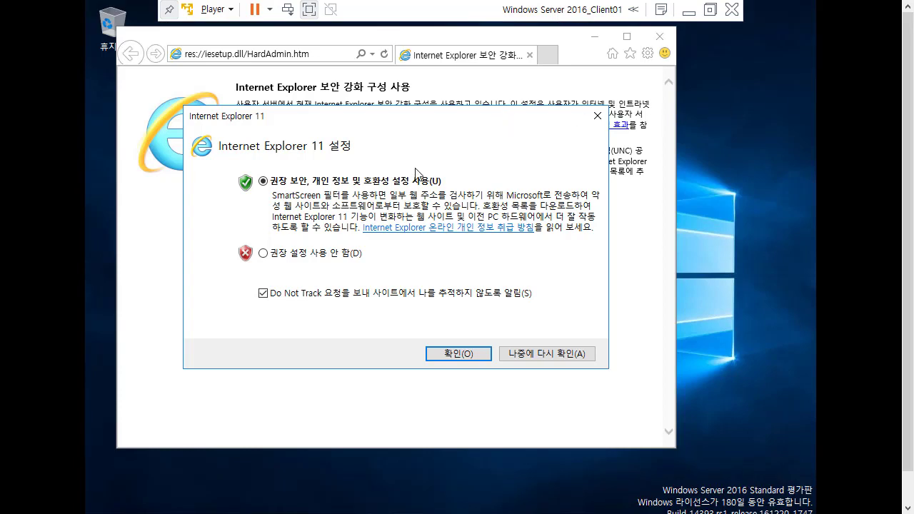
left_click(597, 116)
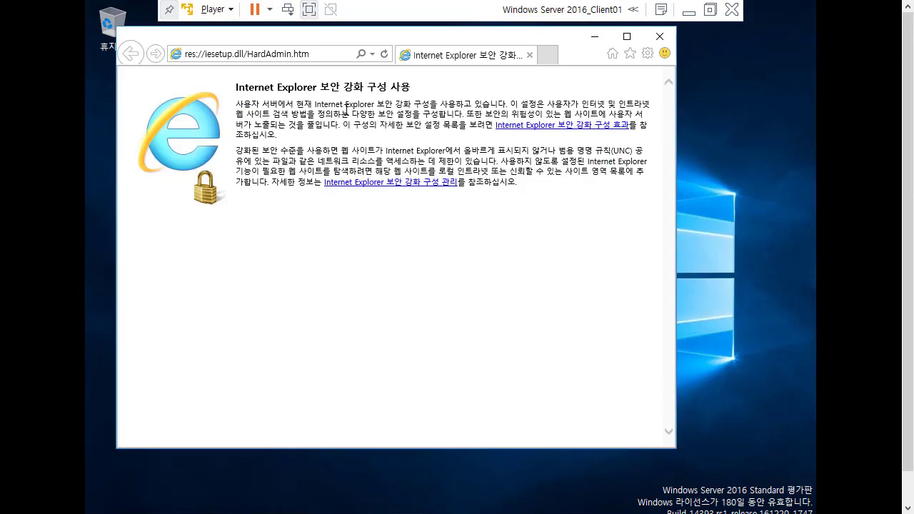
left_click(302, 60)
type("www")
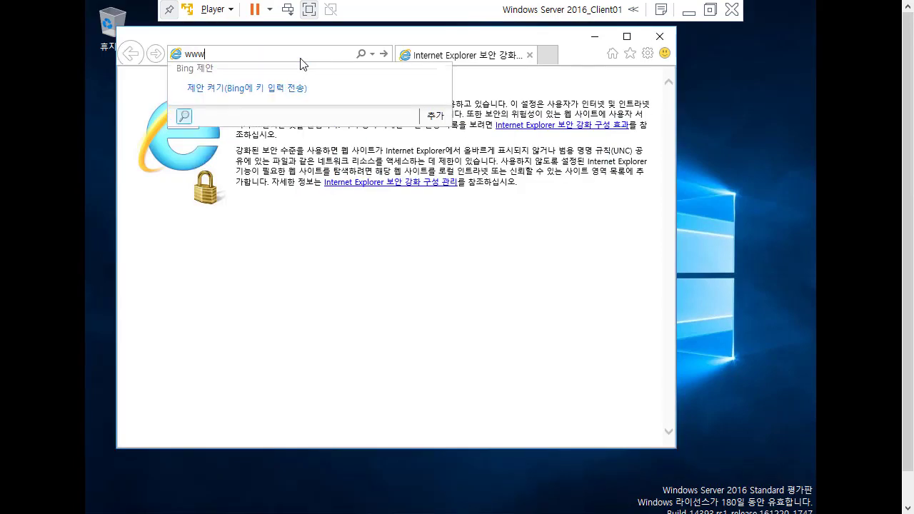
type(".naver.com")
key("Return")
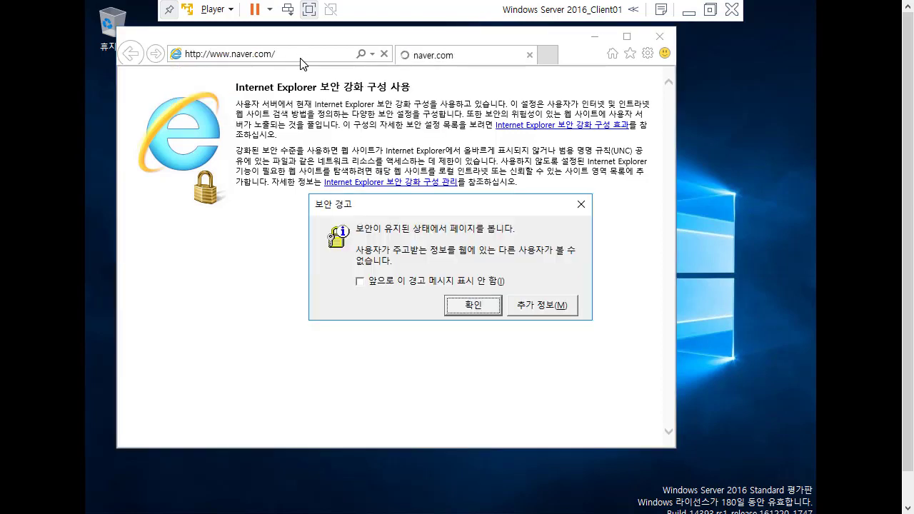
left_click(483, 307)
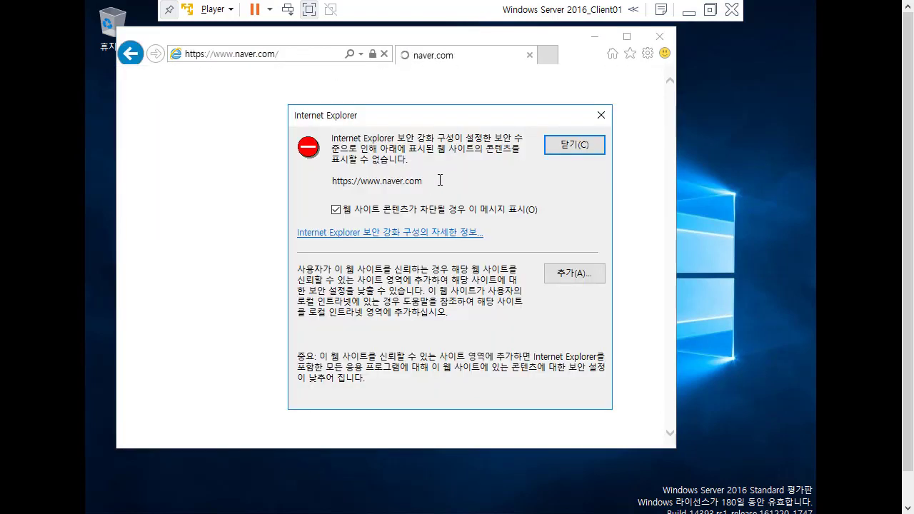
left_click_drag(407, 124, 394, 118)
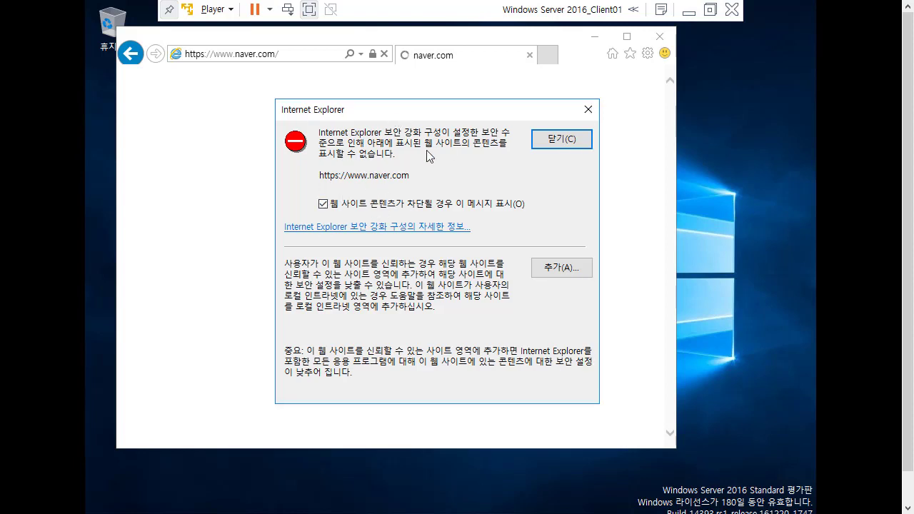
left_click(547, 268)
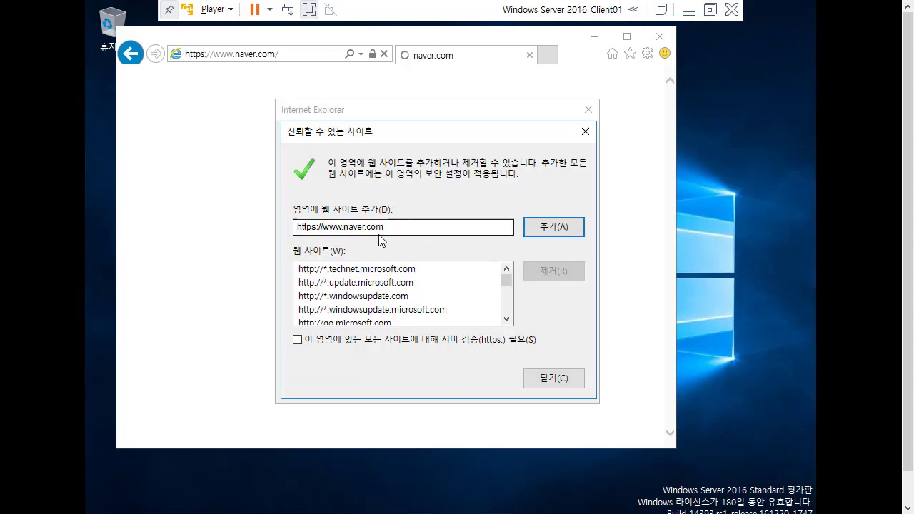
left_click(571, 230)
left_click(546, 382)
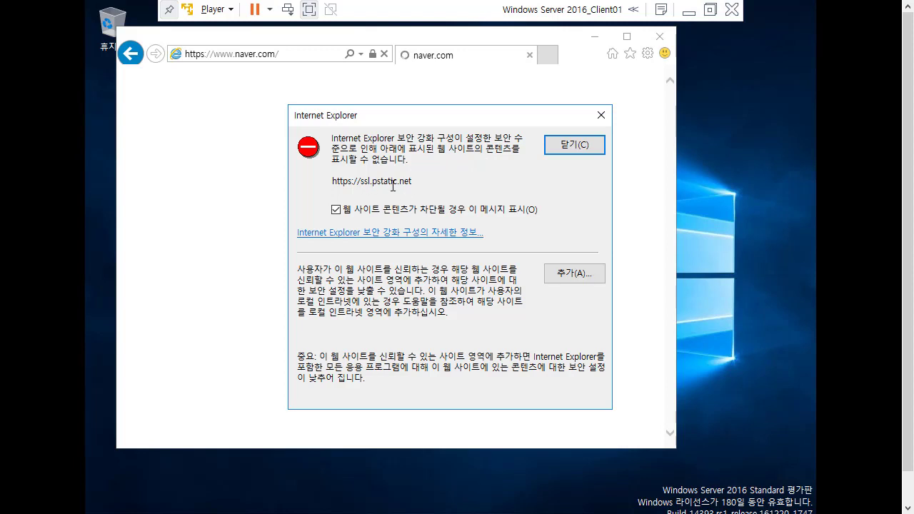
Dismiss the remaining blocked-content warnings, including nv.veta.naver.com, and close Internet Explorer.
left_click(600, 116)
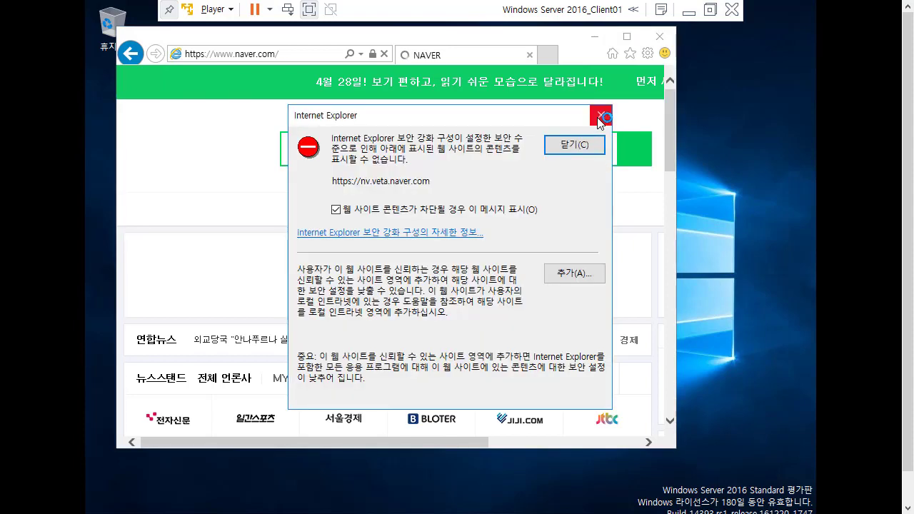
left_click(599, 116)
key("Return")
left_click(664, 54)
left_click(661, 37)
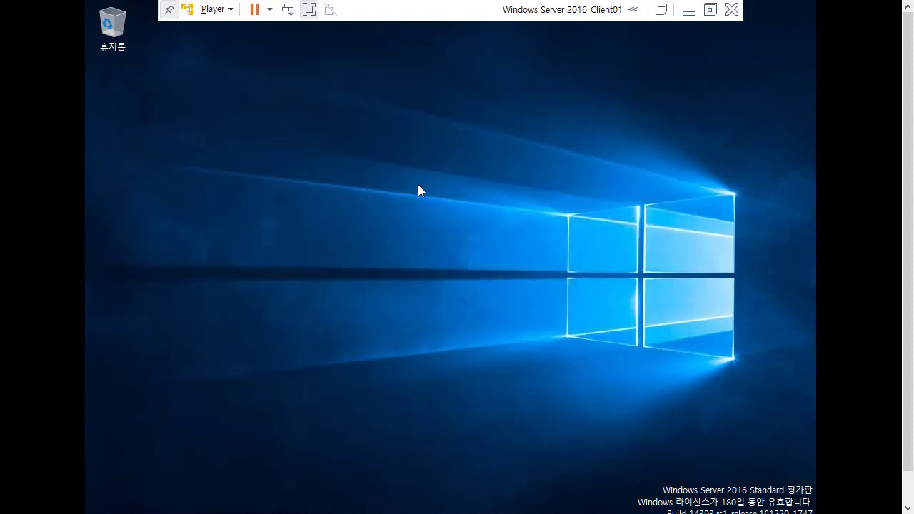
Scroll the VM view down to reveal the guest taskbar and bring up the Windows Server Start menu.
scroll(909, 121, "down", 2)
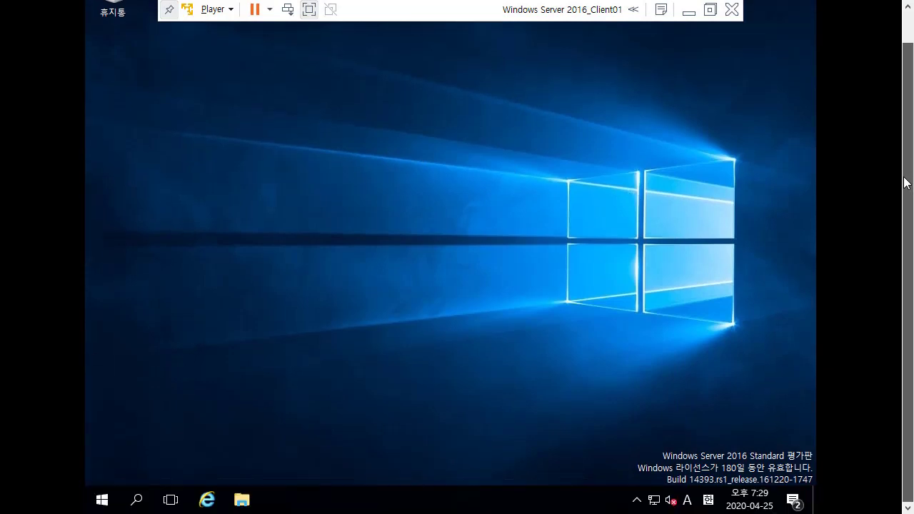
left_click_drag(909, 121, 910, 91)
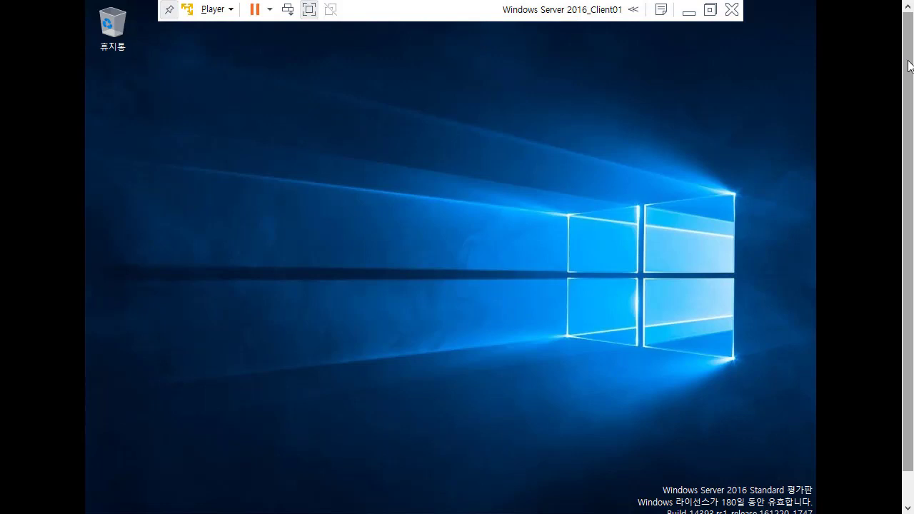
left_click_drag(910, 67, 907, 142)
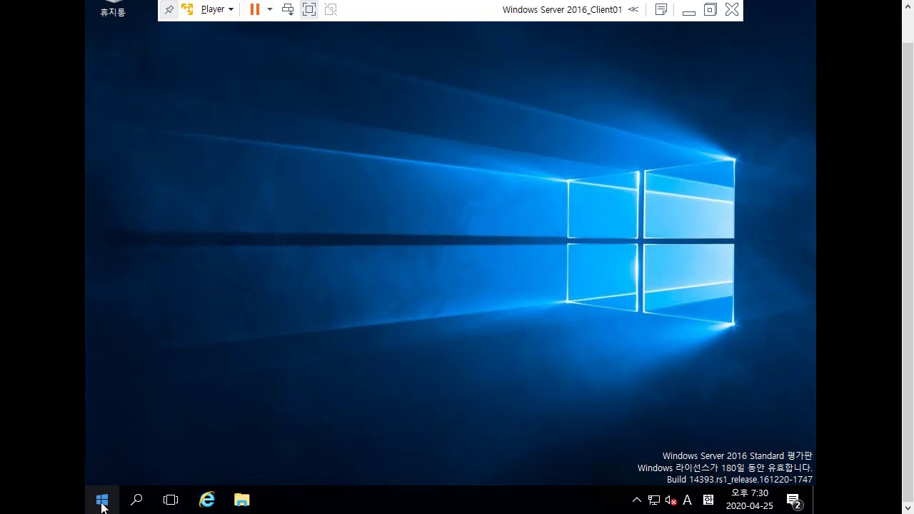
left_click(102, 502)
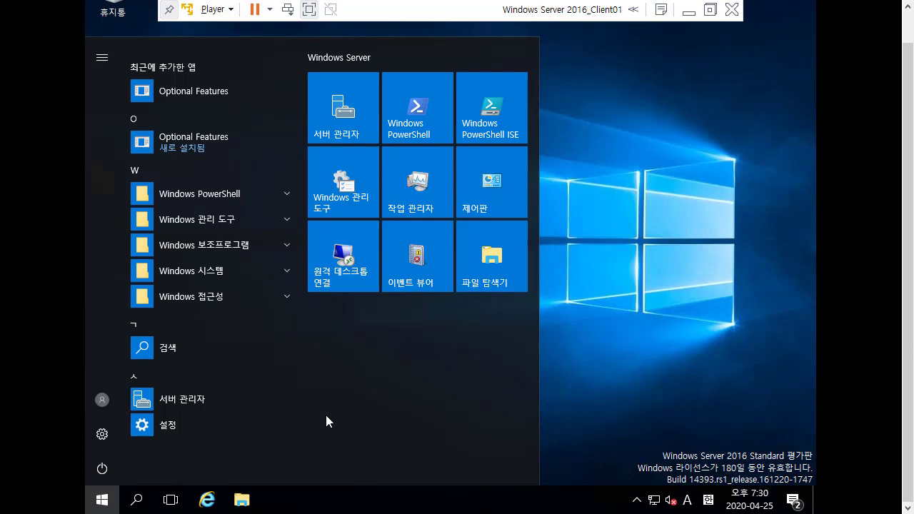
Launch Server Manager maximized and show the Local Server properties.
left_click(345, 121)
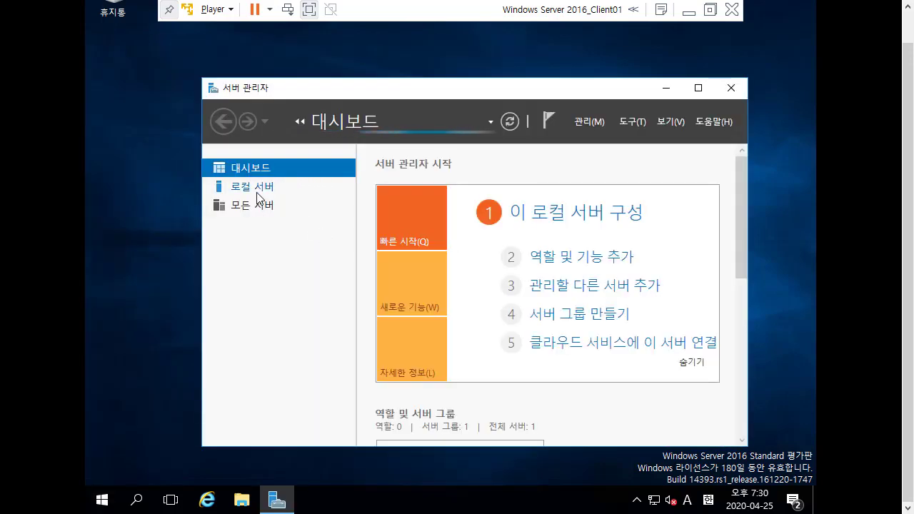
double_click(393, 83)
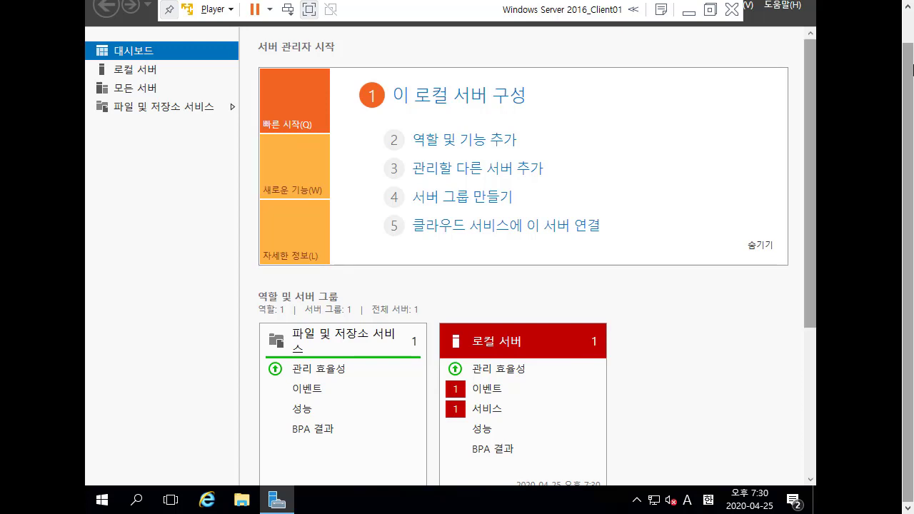
left_click(135, 107)
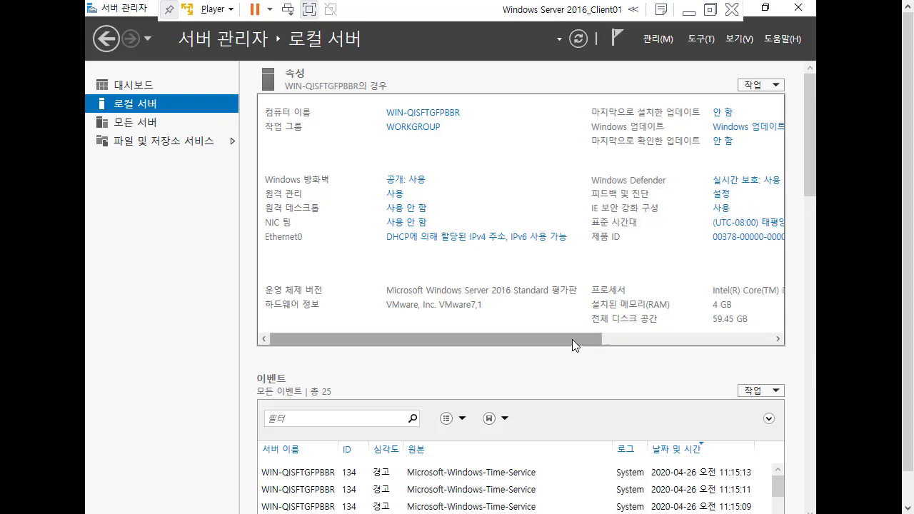
left_click_drag(572, 339, 593, 338)
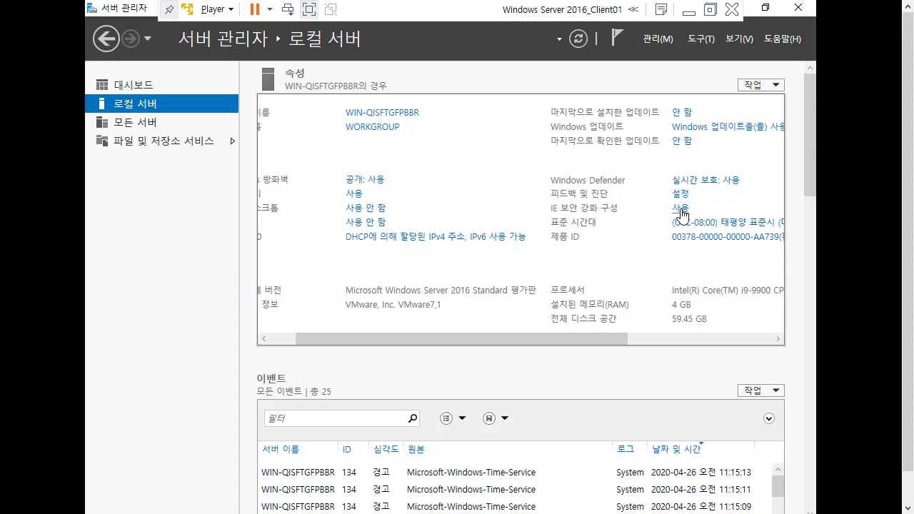
Set IE Enhanced Security Configuration to Off for administrators and users, then close Server Manager.
left_click(680, 209)
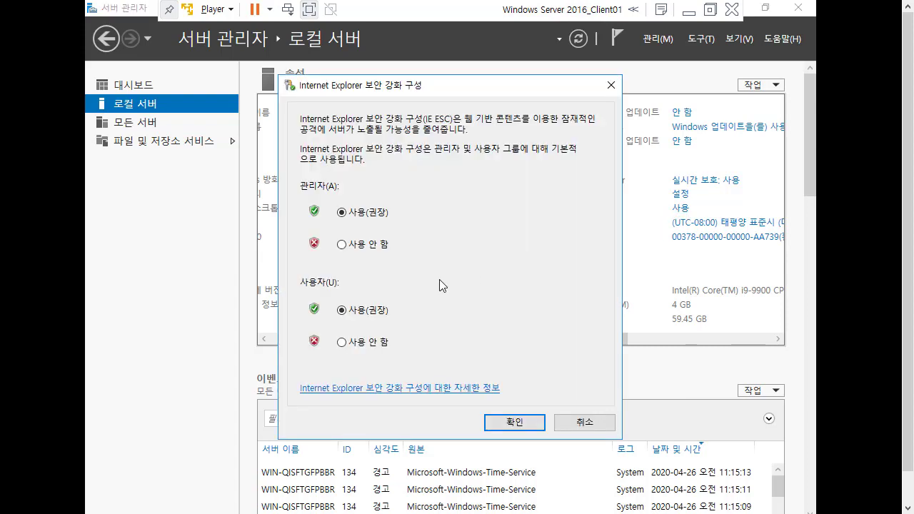
left_click(359, 246)
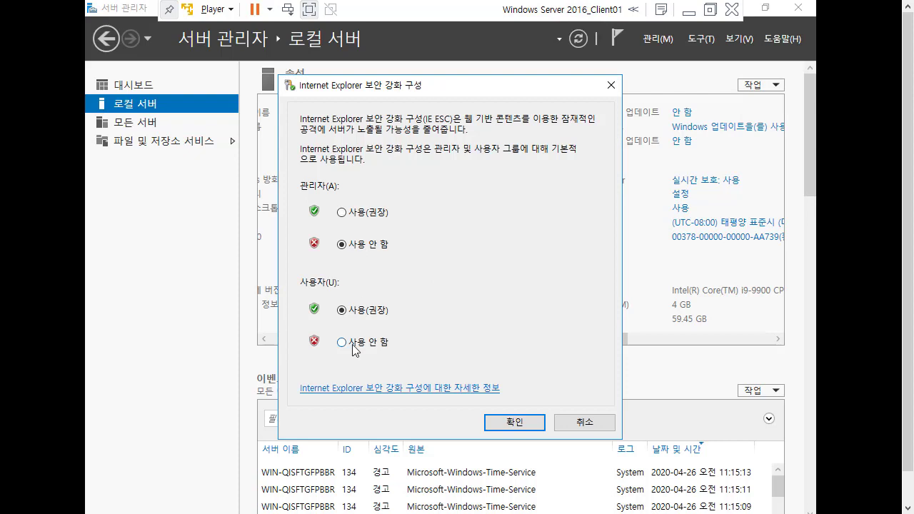
left_click(353, 346)
left_click(524, 427)
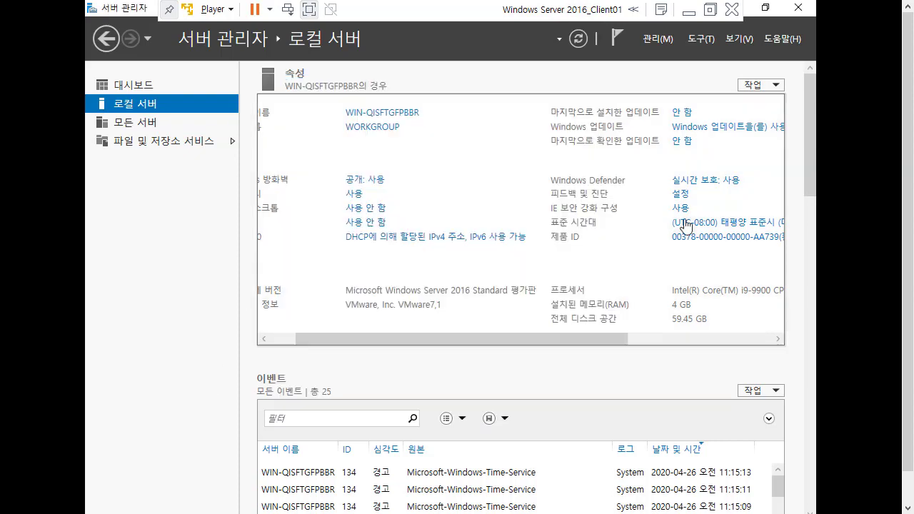
left_click(798, 7)
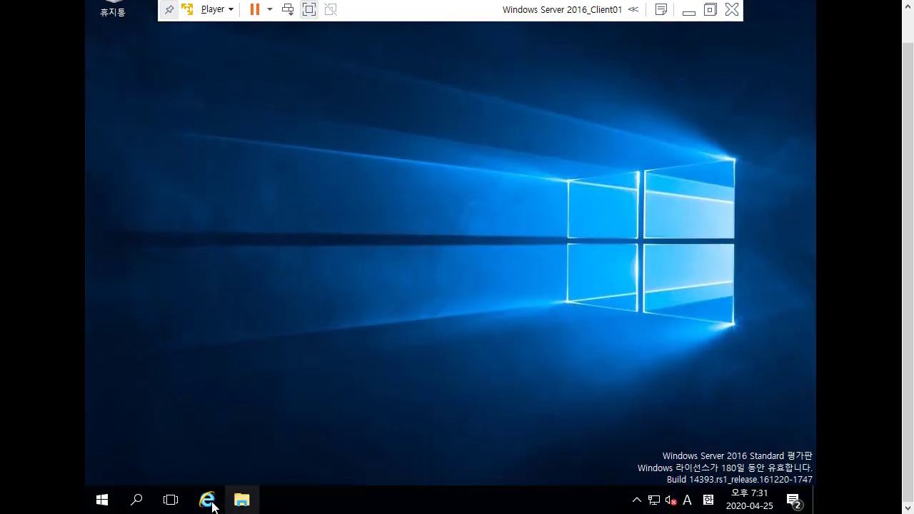
left_click(207, 499)
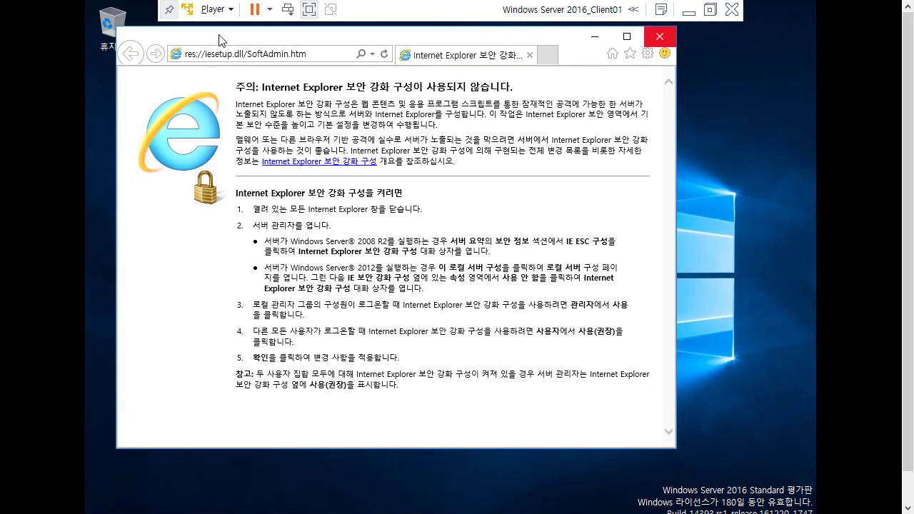
type("www.naver.com/")
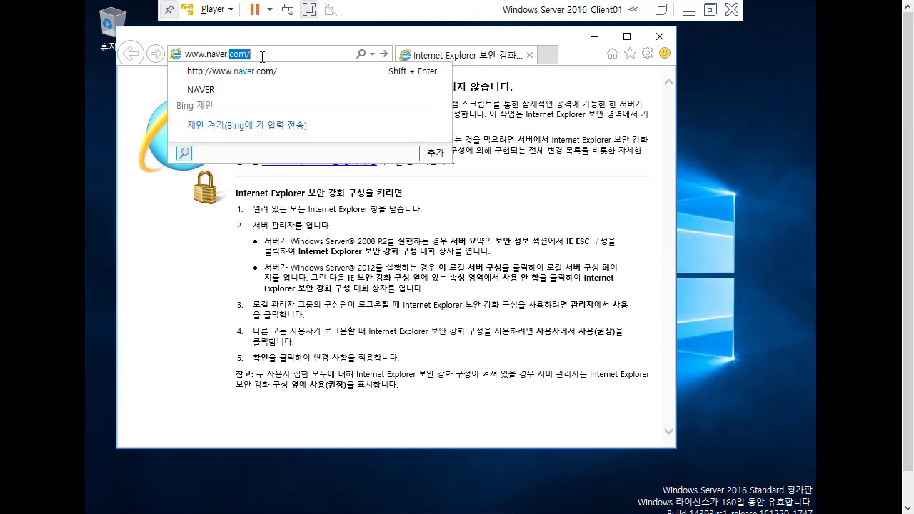
key("Return")
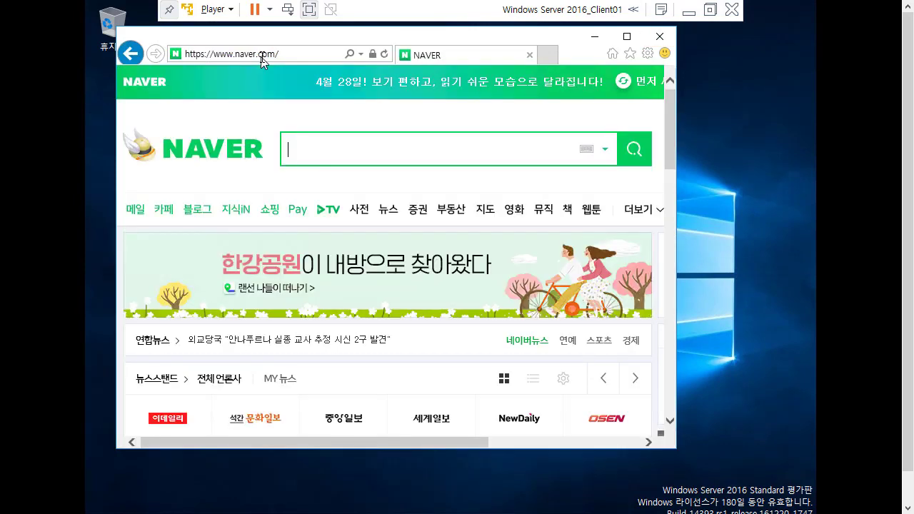
left_click(387, 210)
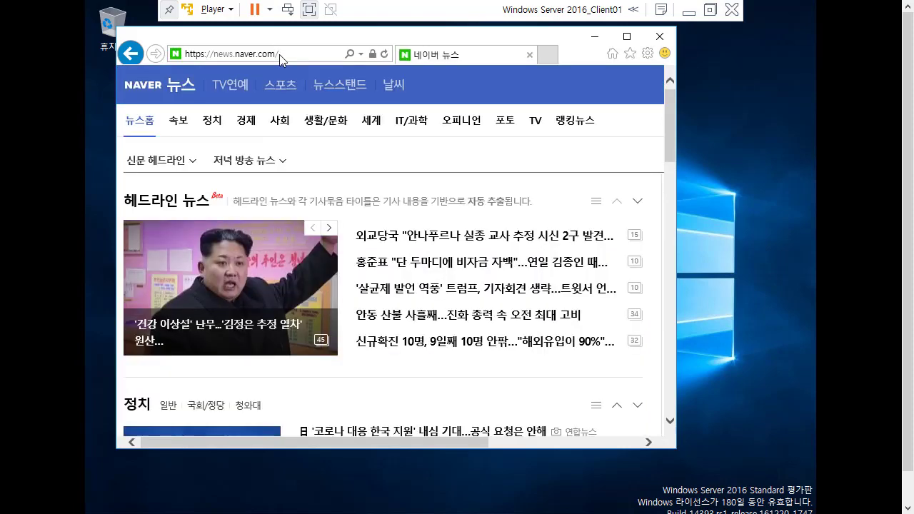
left_click(279, 55)
type("www.goo")
key("BackSpace")
key("BackSpace")
key("BackSpace")
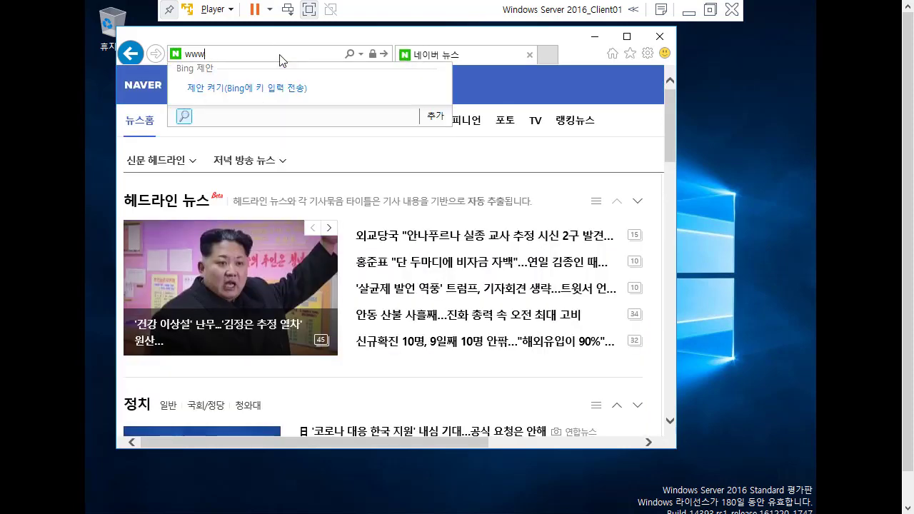
type(".google.com")
key("Return")
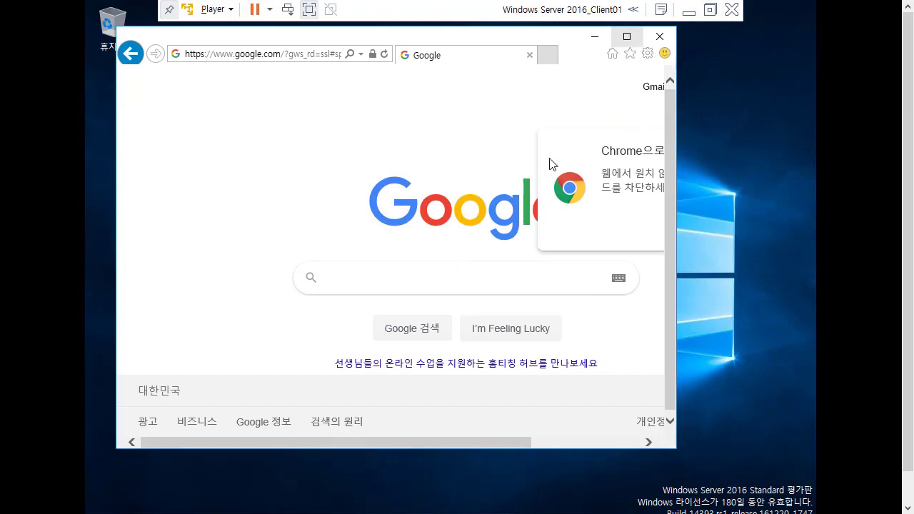
left_click(661, 43)
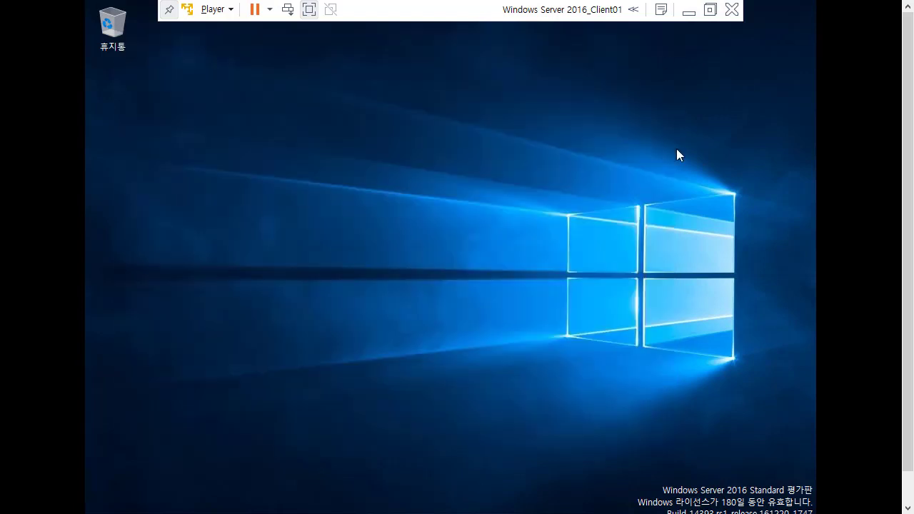
scroll(908, 260, "down", 2)
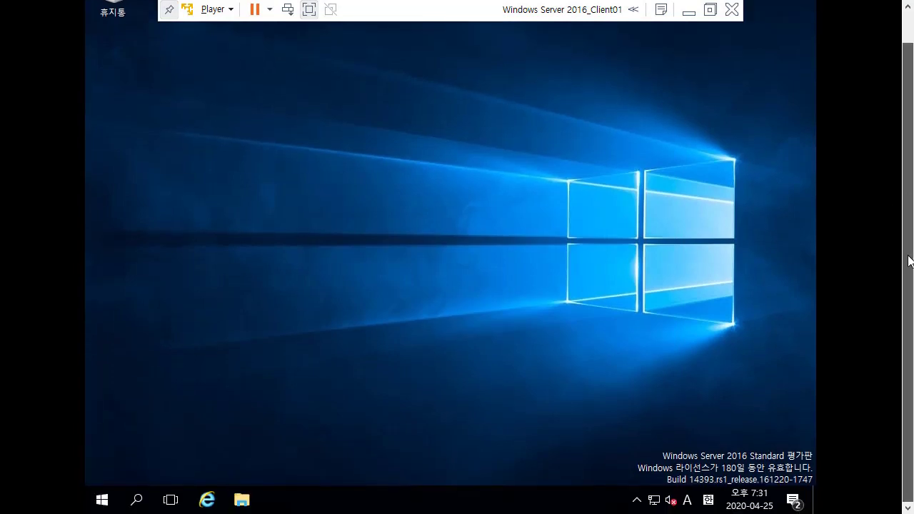
scroll(898, 171, "up", 2)
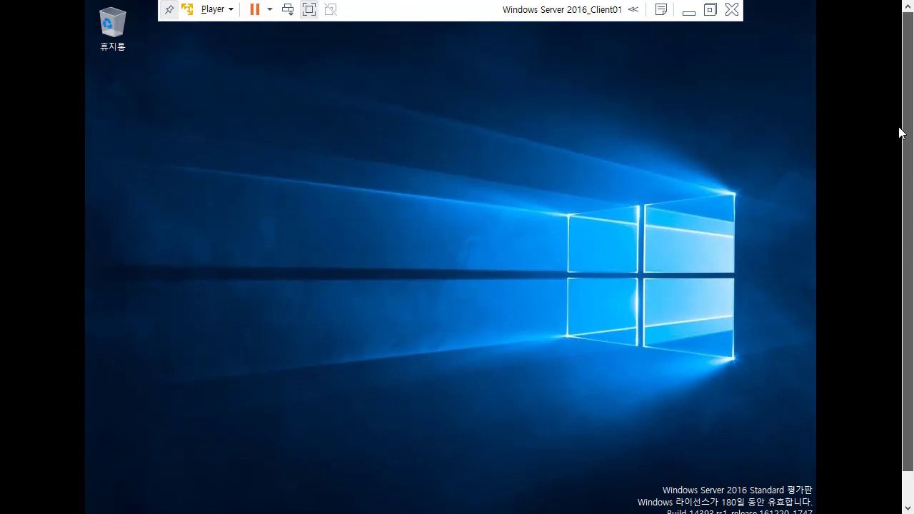